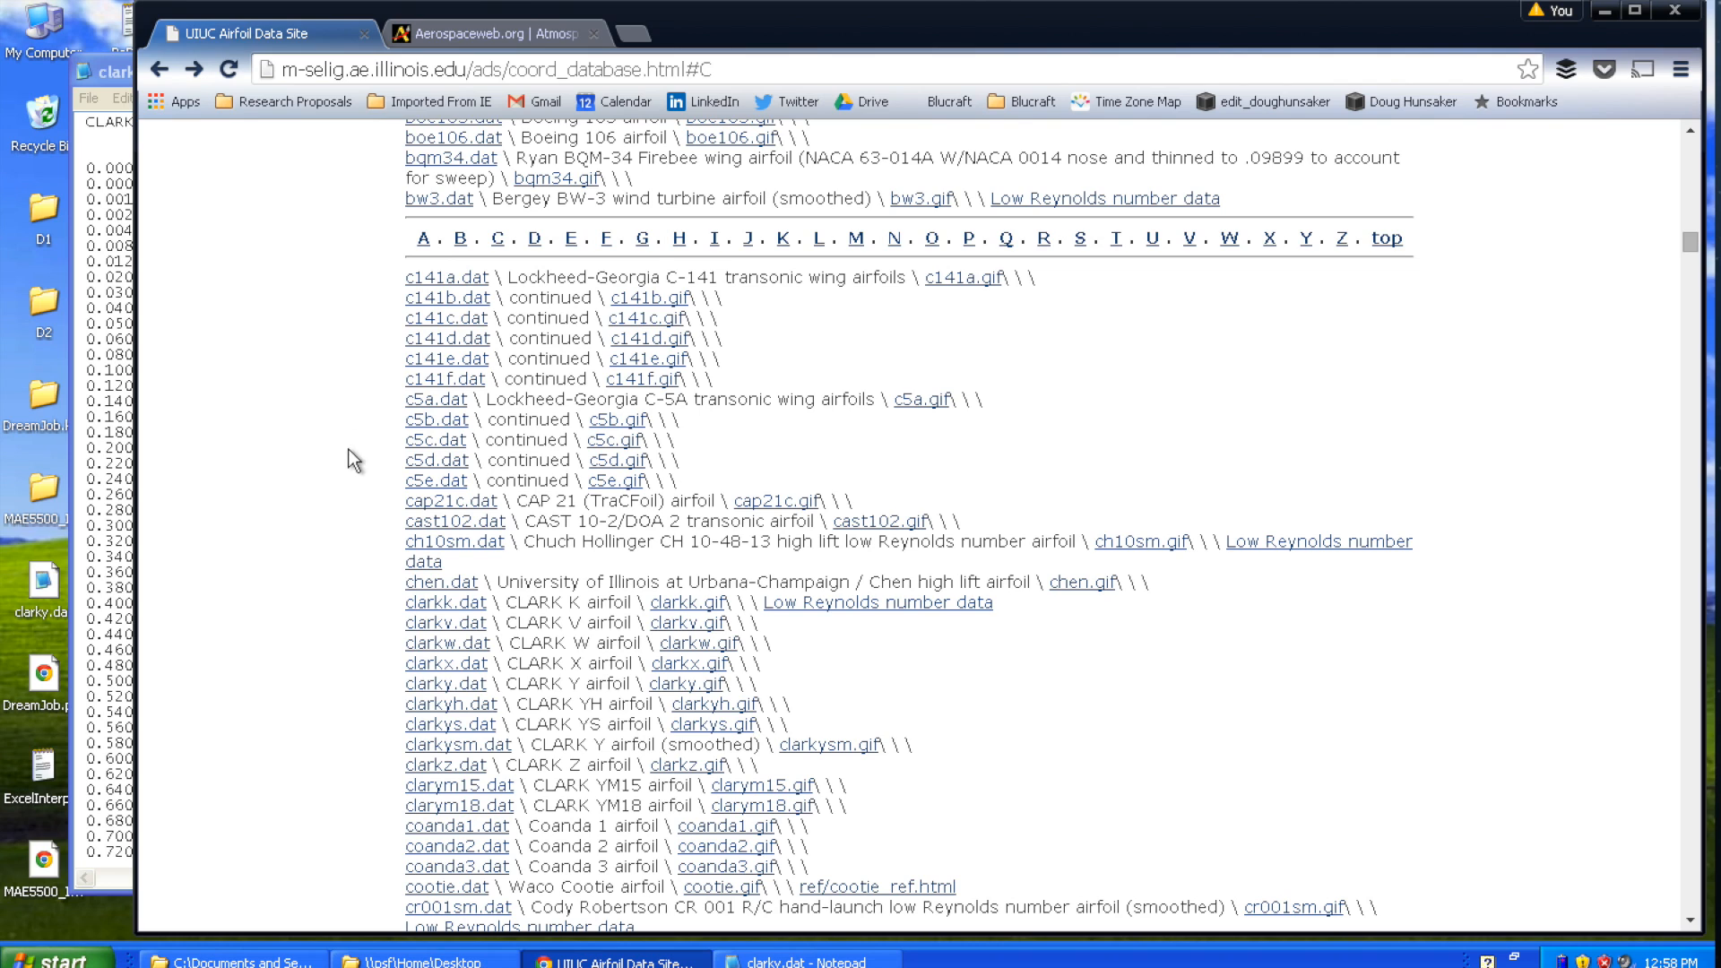
View the plot image of the CLARK Y airfoil and return to the airfoil coordinate list.
click(420, 687)
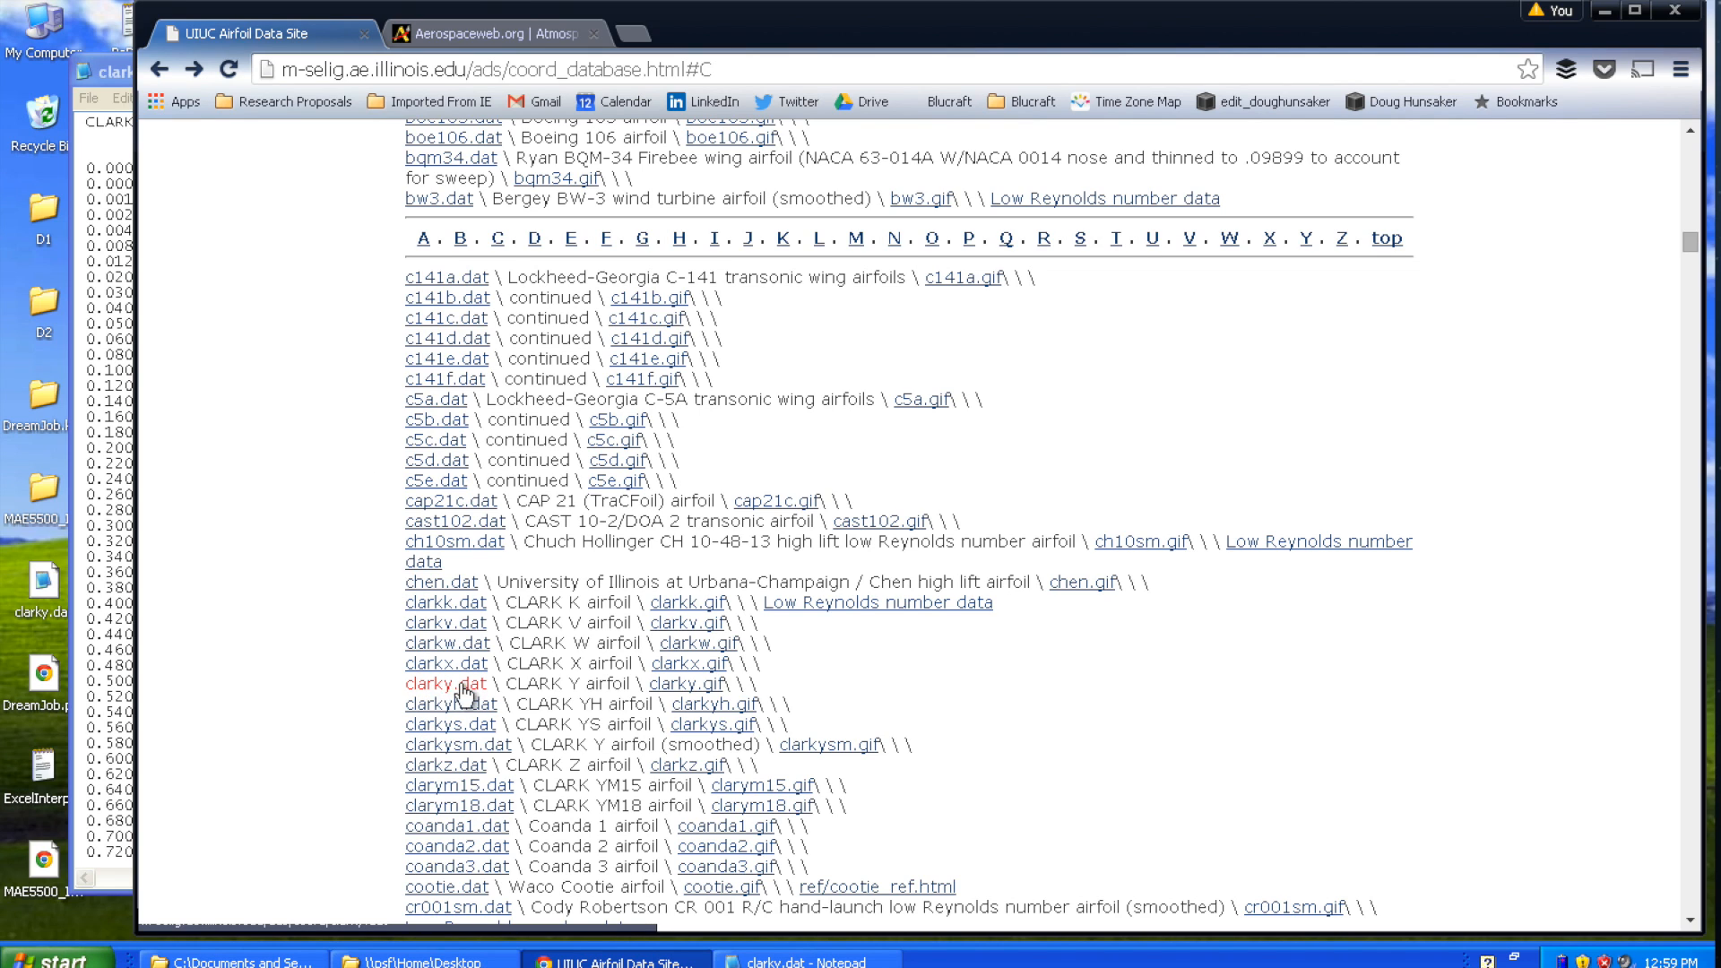
click(679, 687)
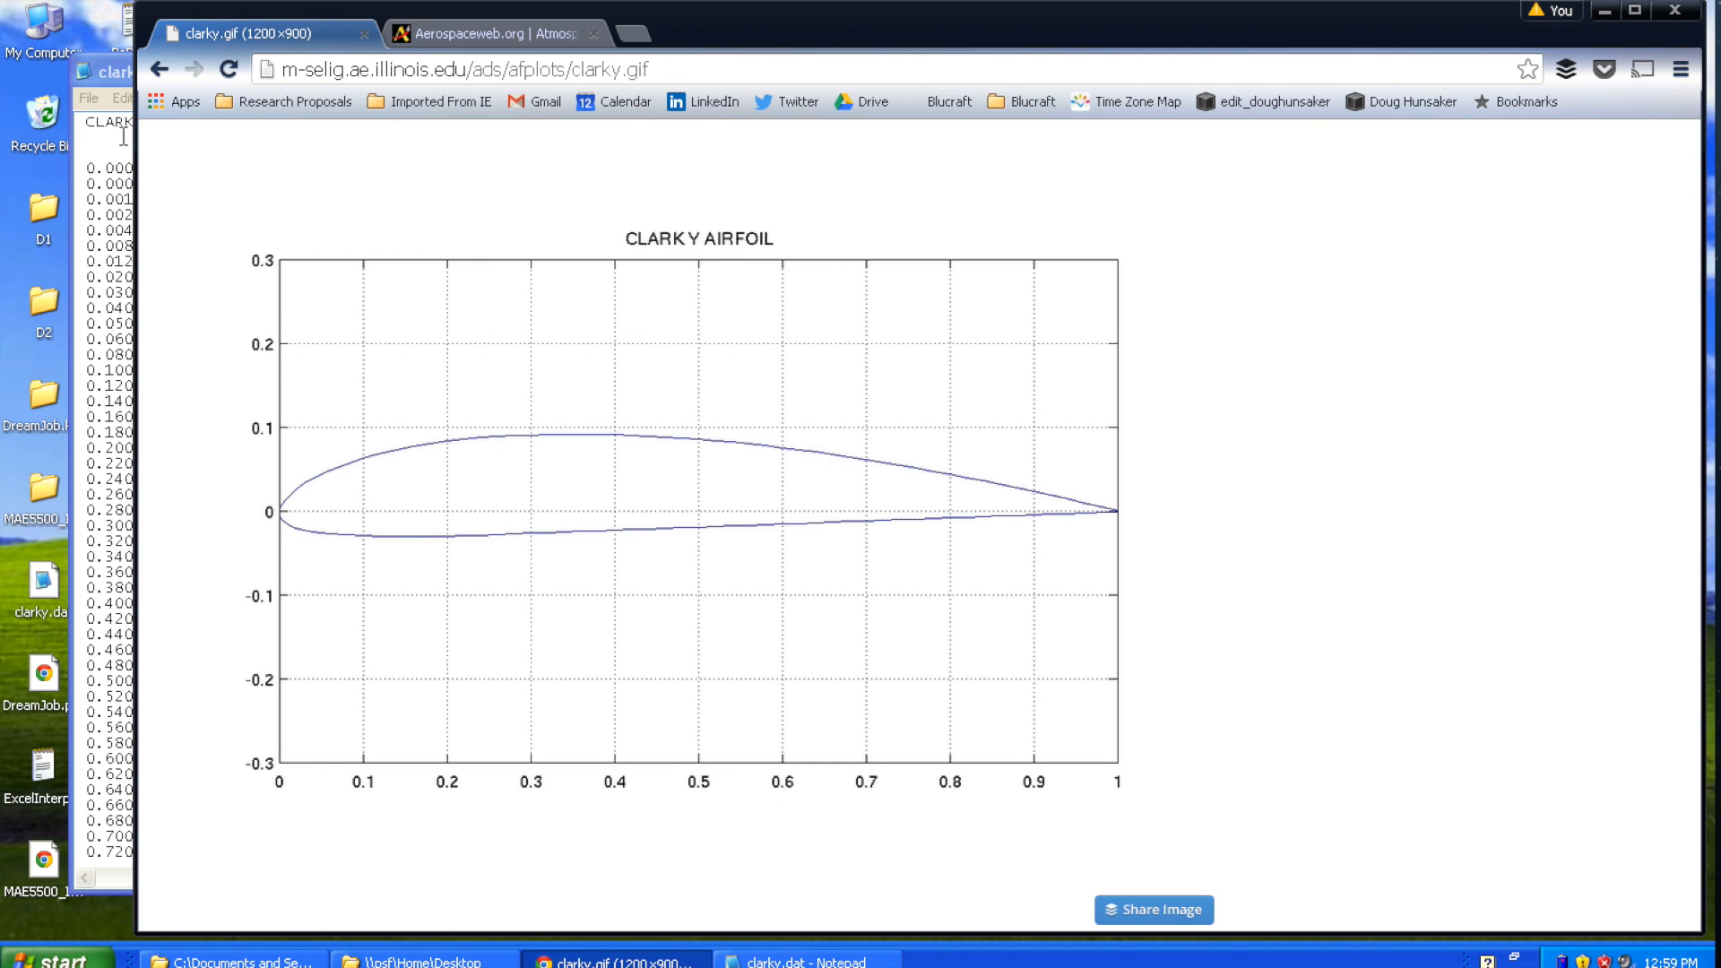
click(159, 69)
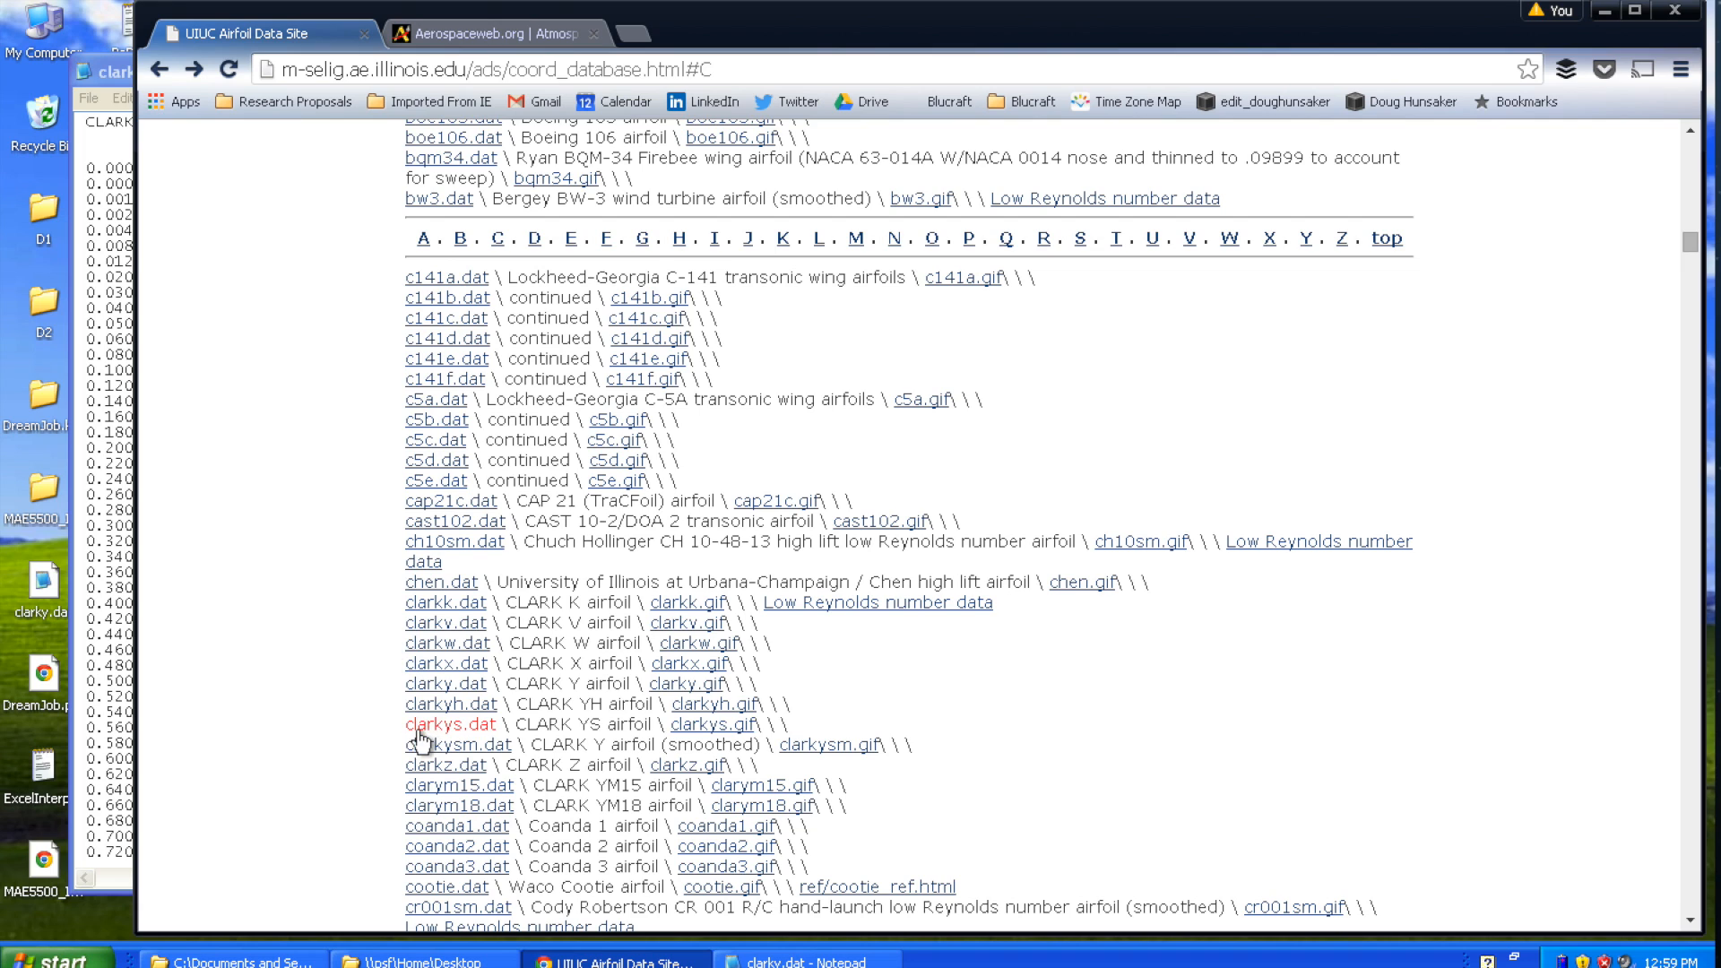
Save the CLARK Y coordinate file linked in the airfoil list to the Desktop as clarky (1).dat.
click(439, 686)
right_click(438, 687)
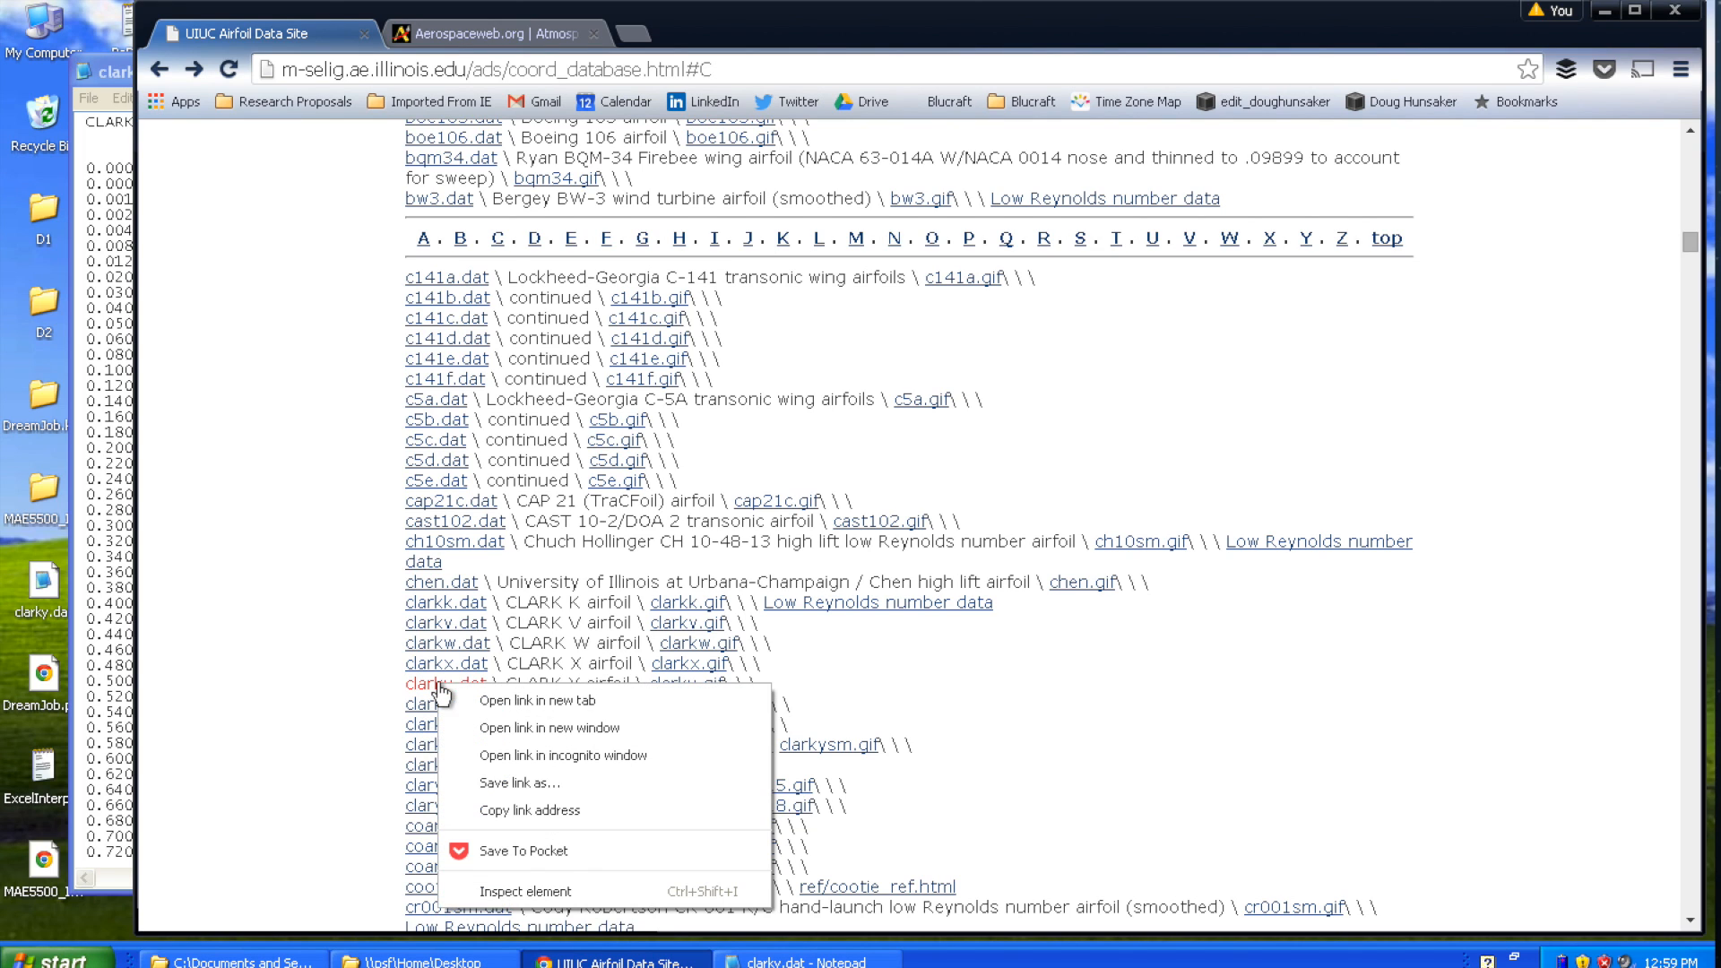
click(468, 783)
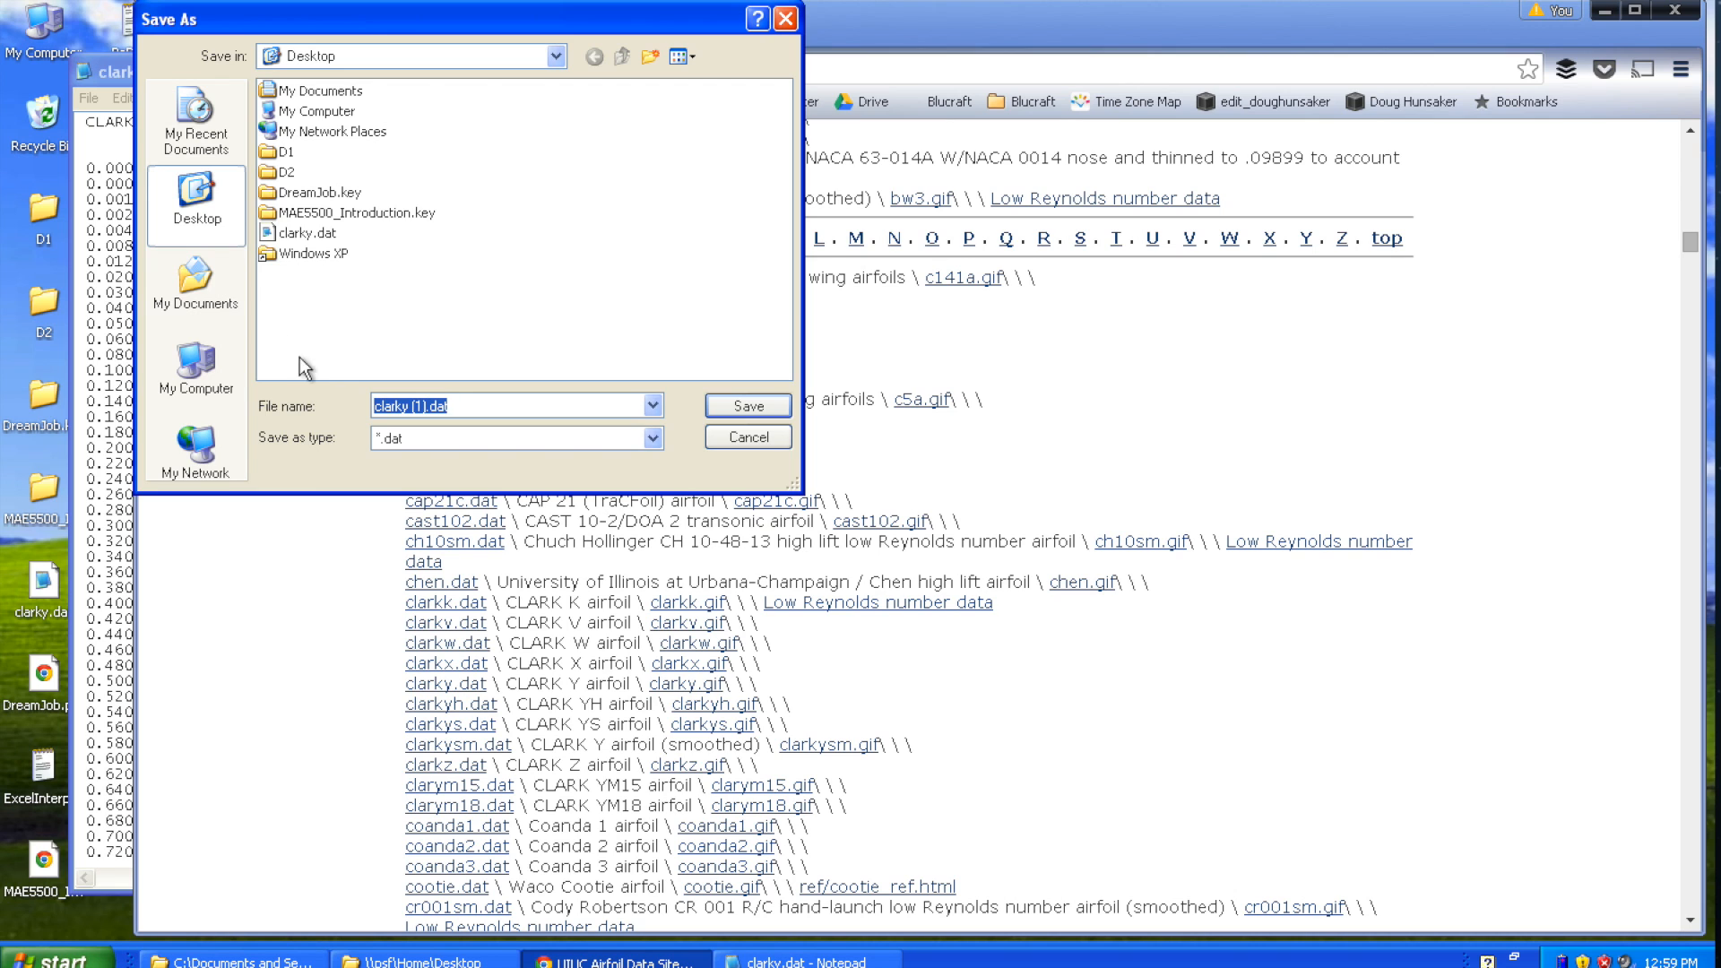
click(741, 406)
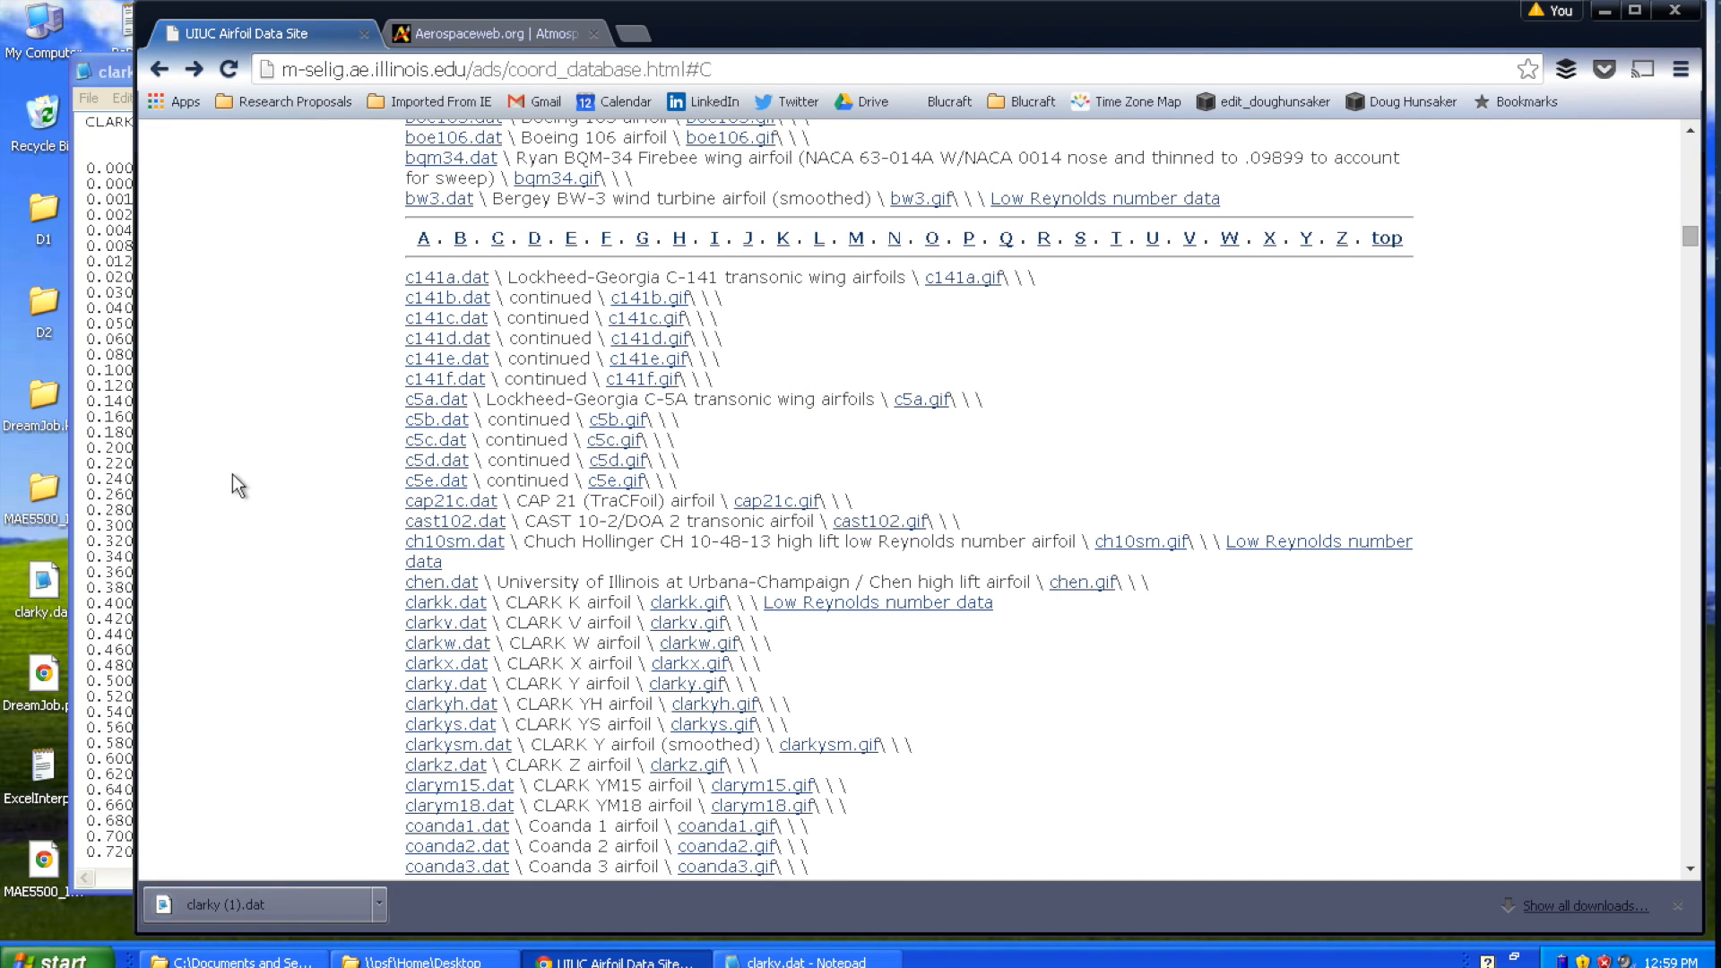
Clear away the open clarky.dat, browser and Desktop folder windows so only the xfoil6.96\bin folder stays open.
click(101, 173)
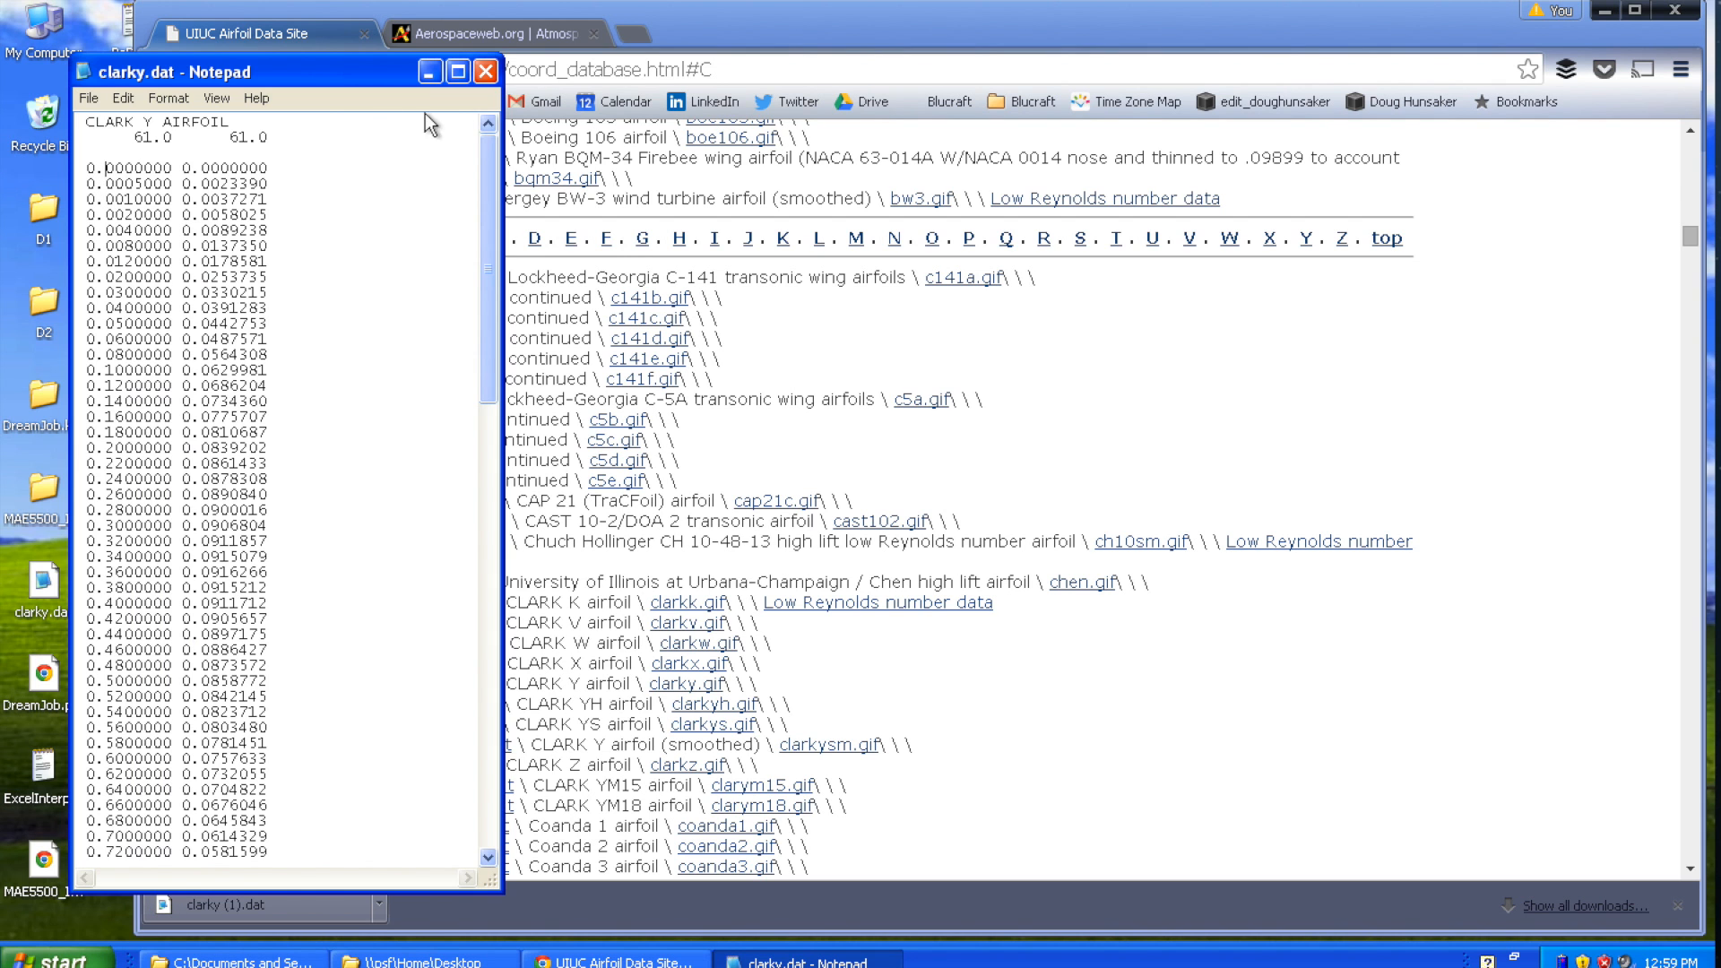
click(492, 65)
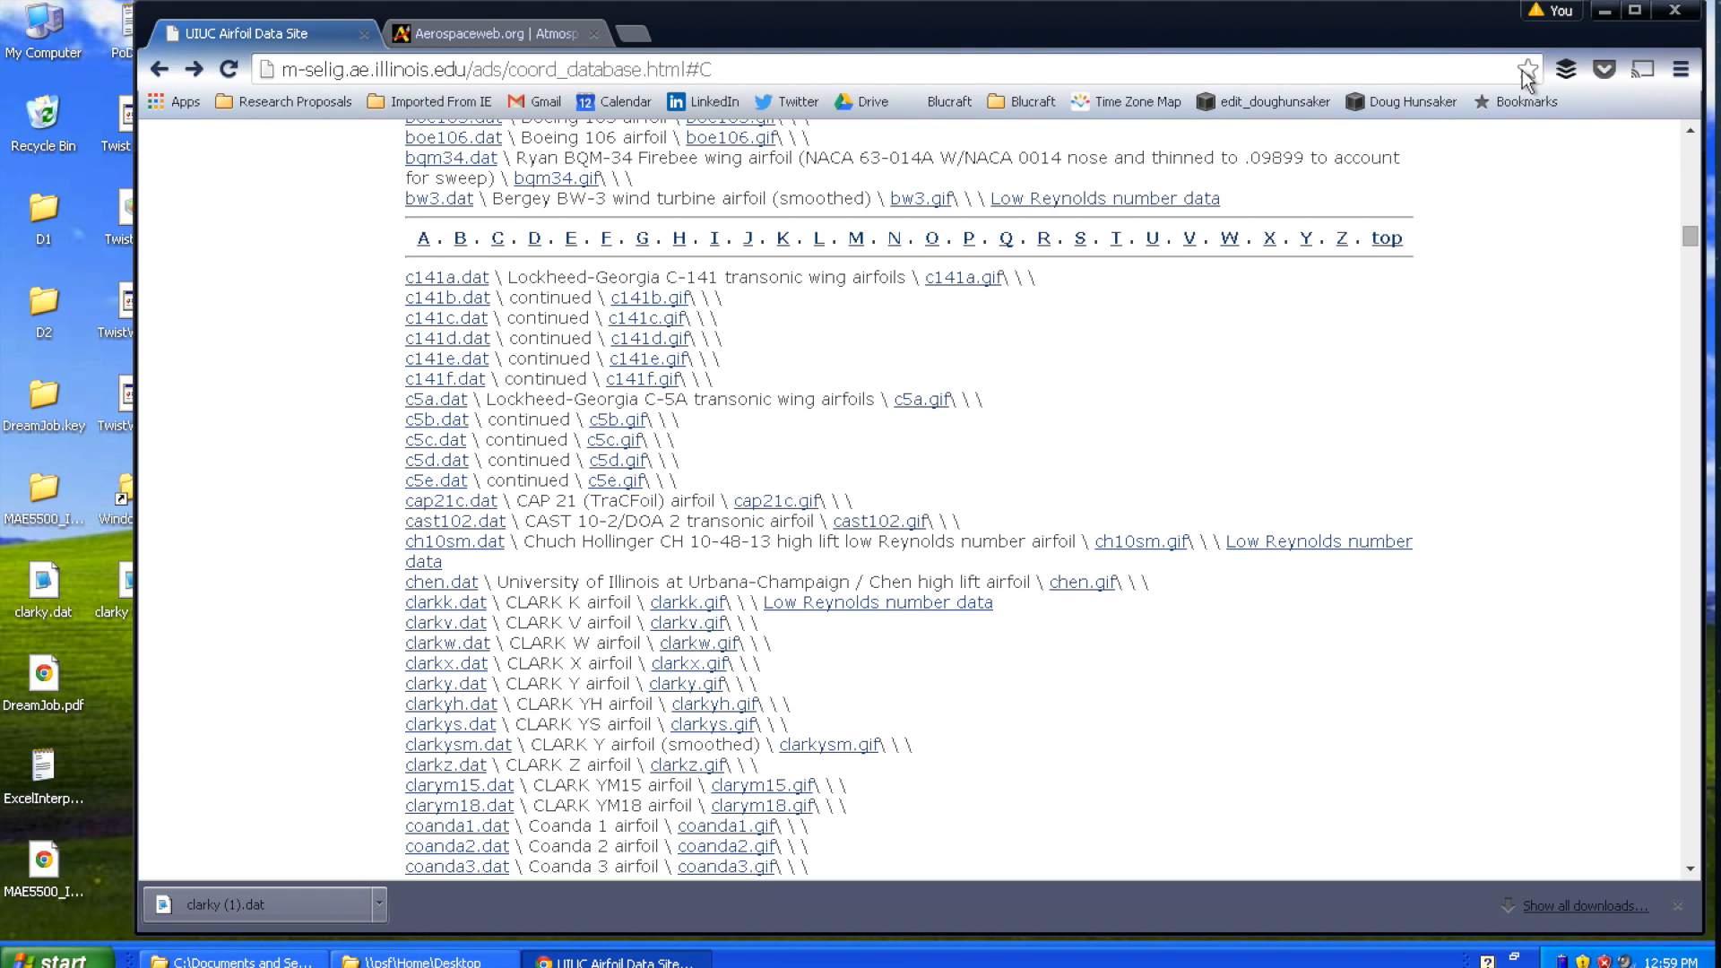
click(1605, 11)
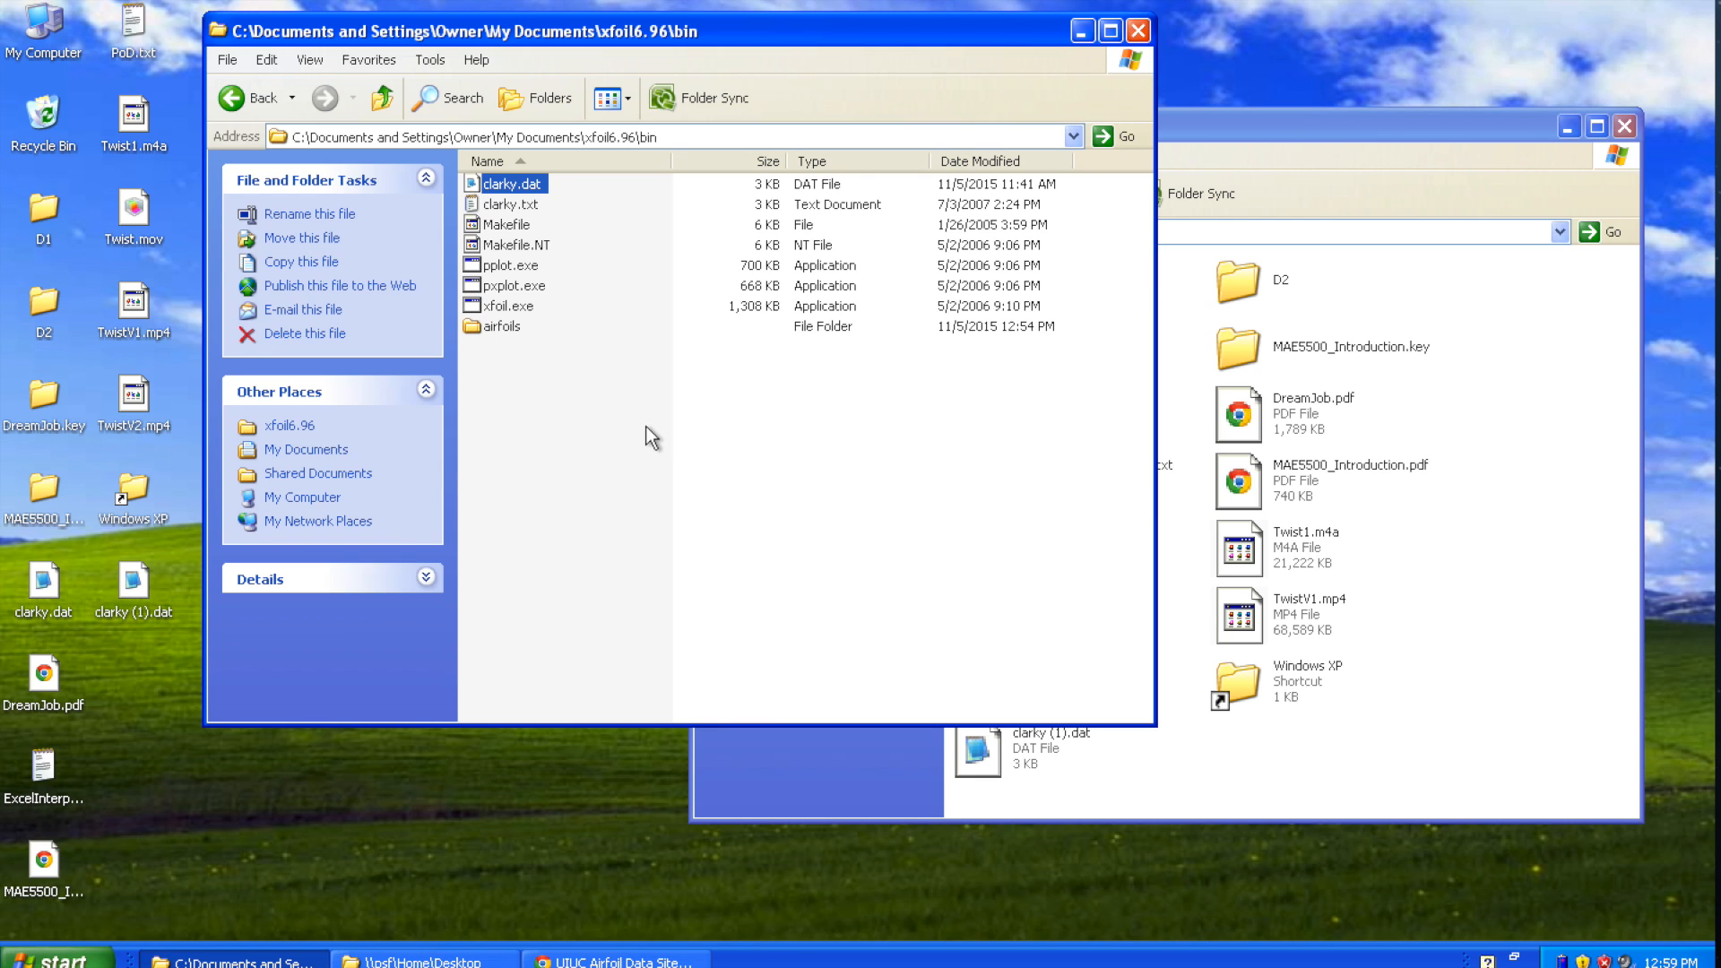
click(645, 427)
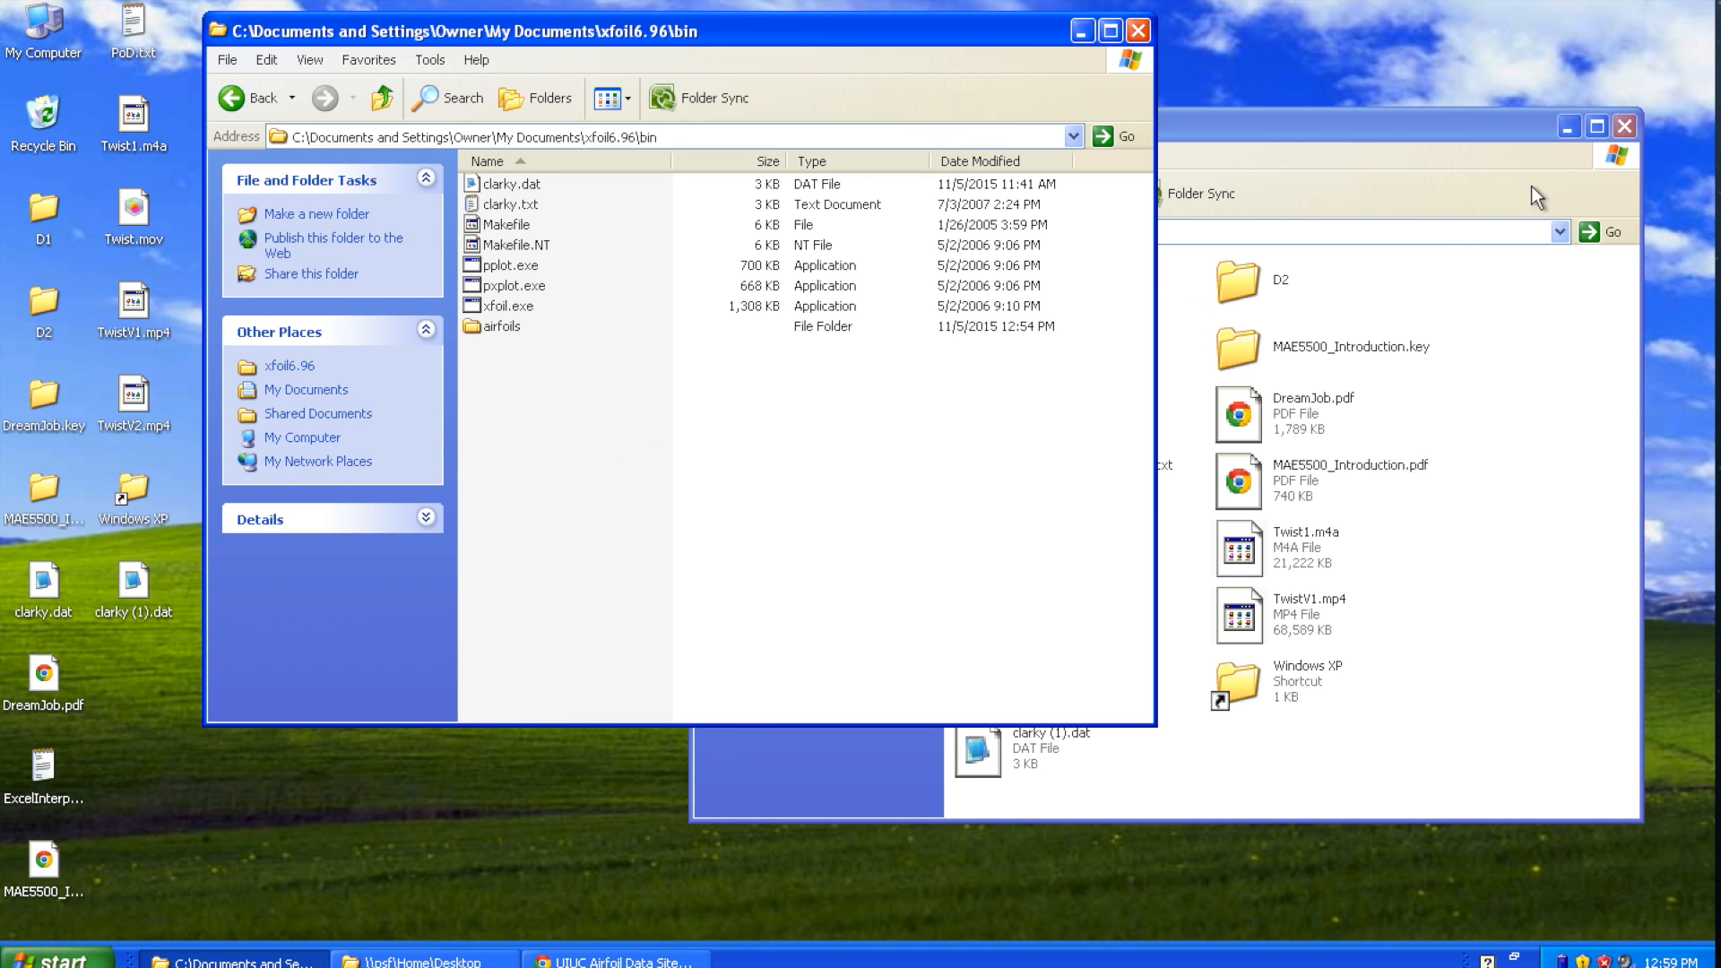
click(1625, 127)
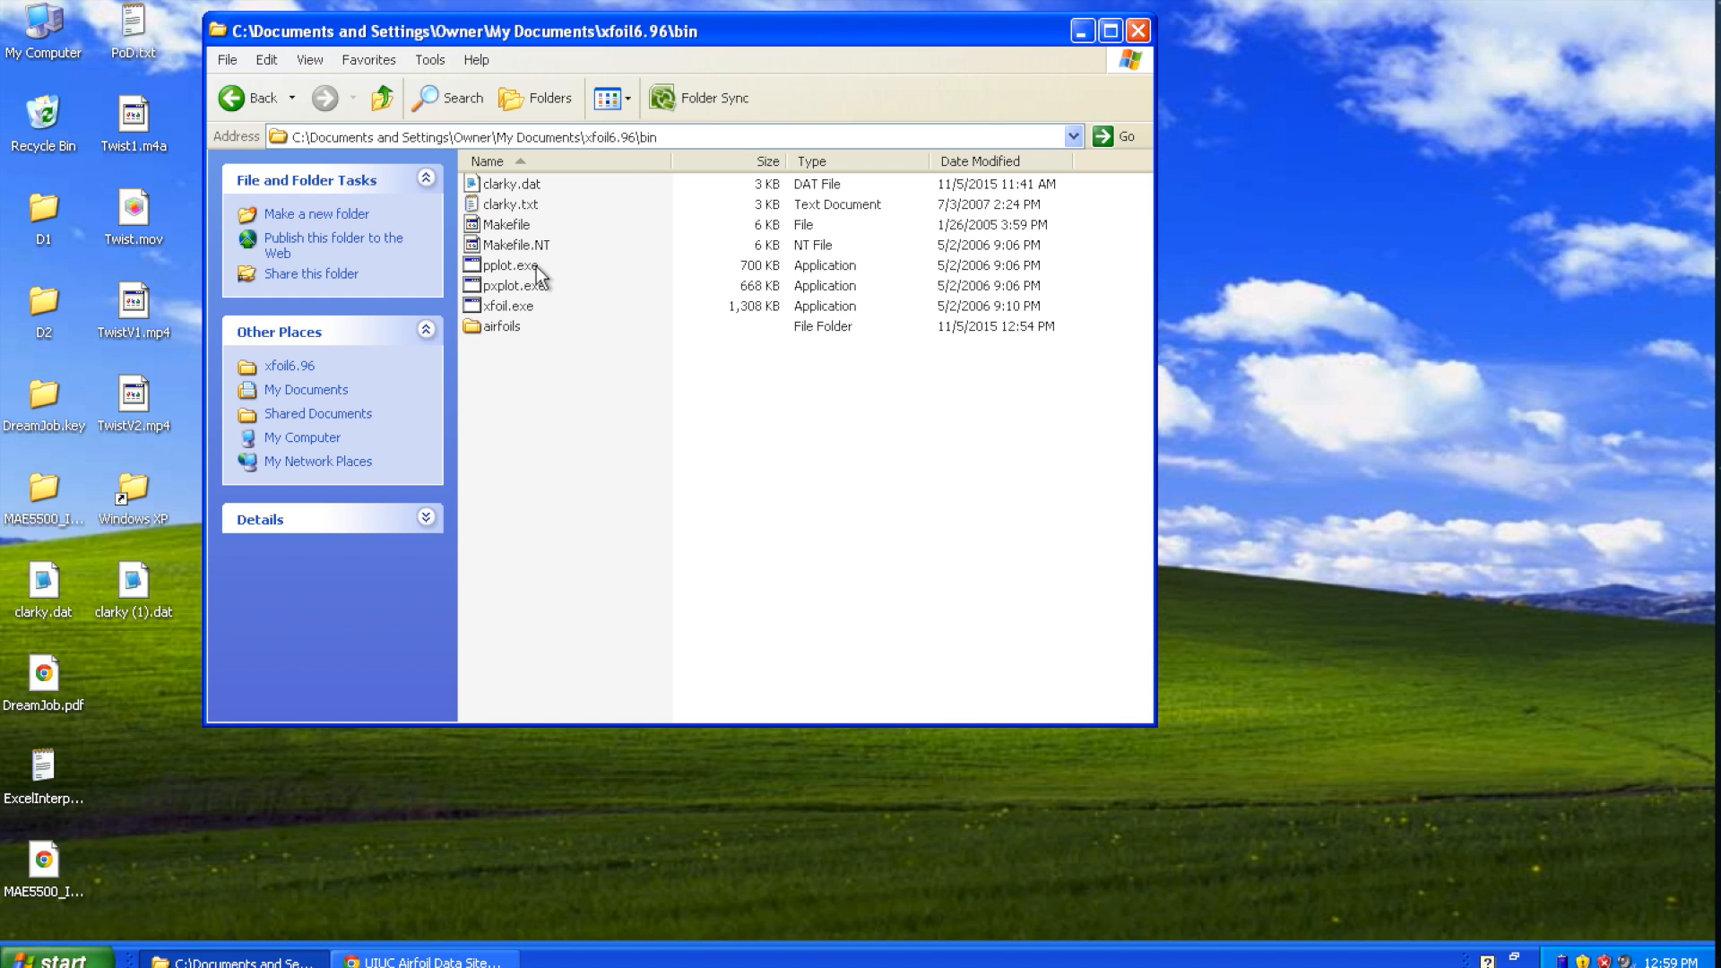
Look at the contents of the parent xfoil6.96 folder and return to bin to locate xfoil.exe.
click(380, 100)
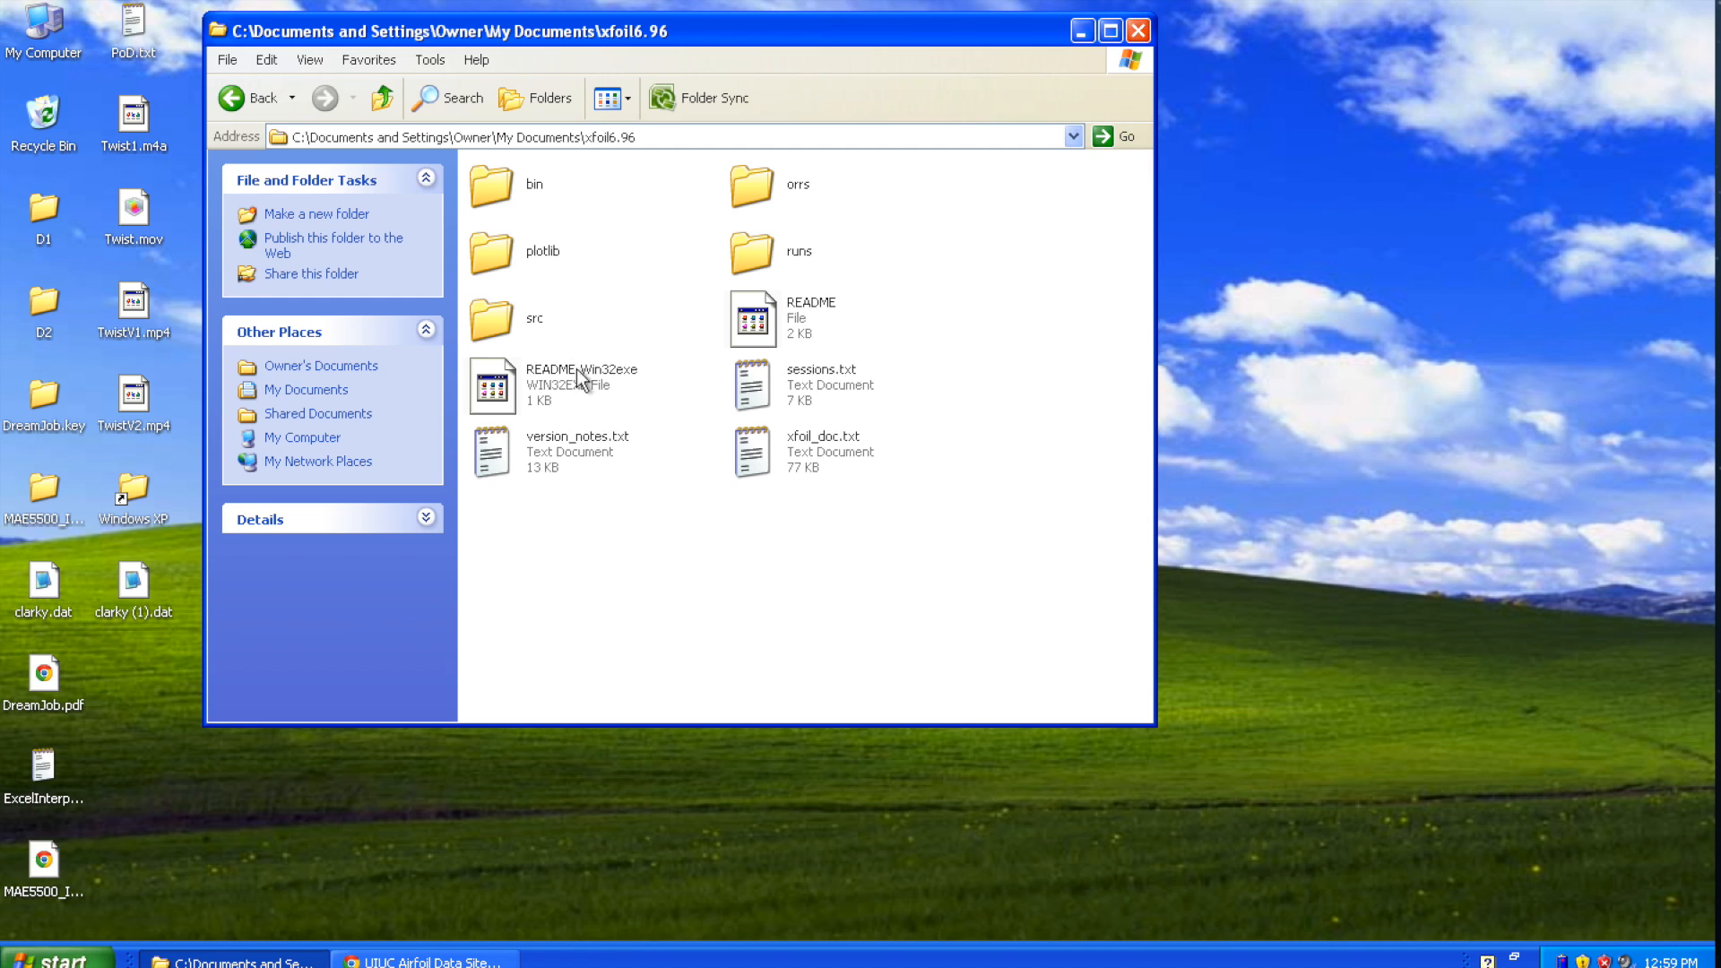
double_click(475, 188)
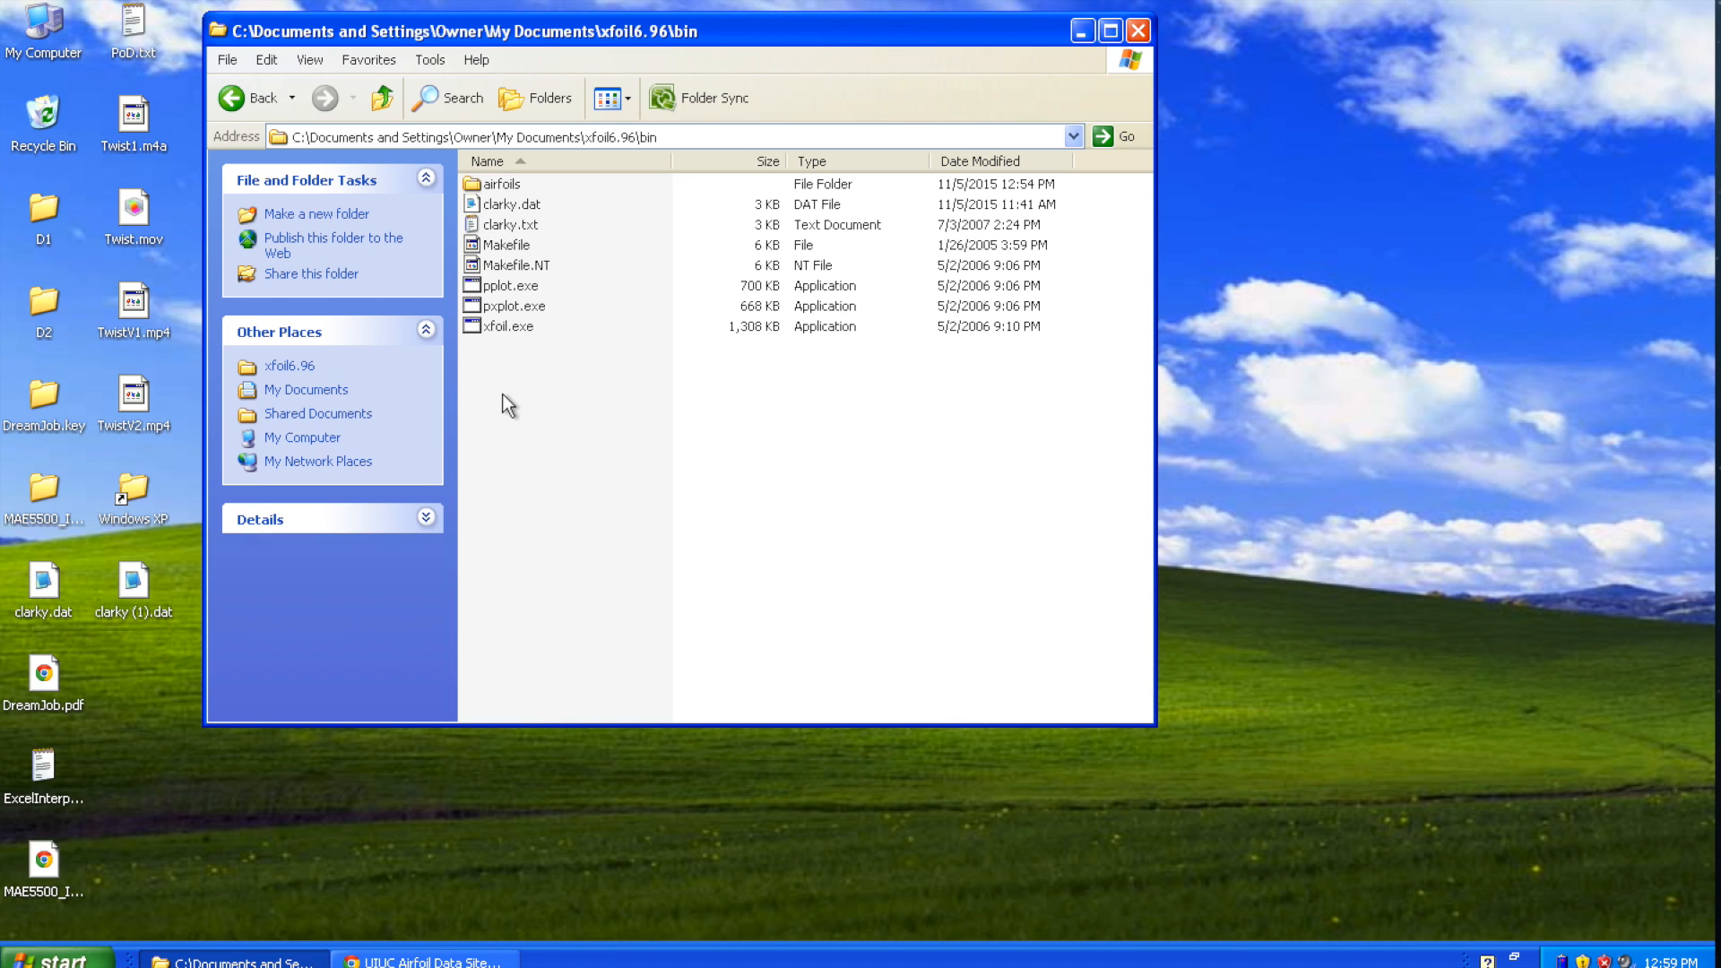
click(495, 328)
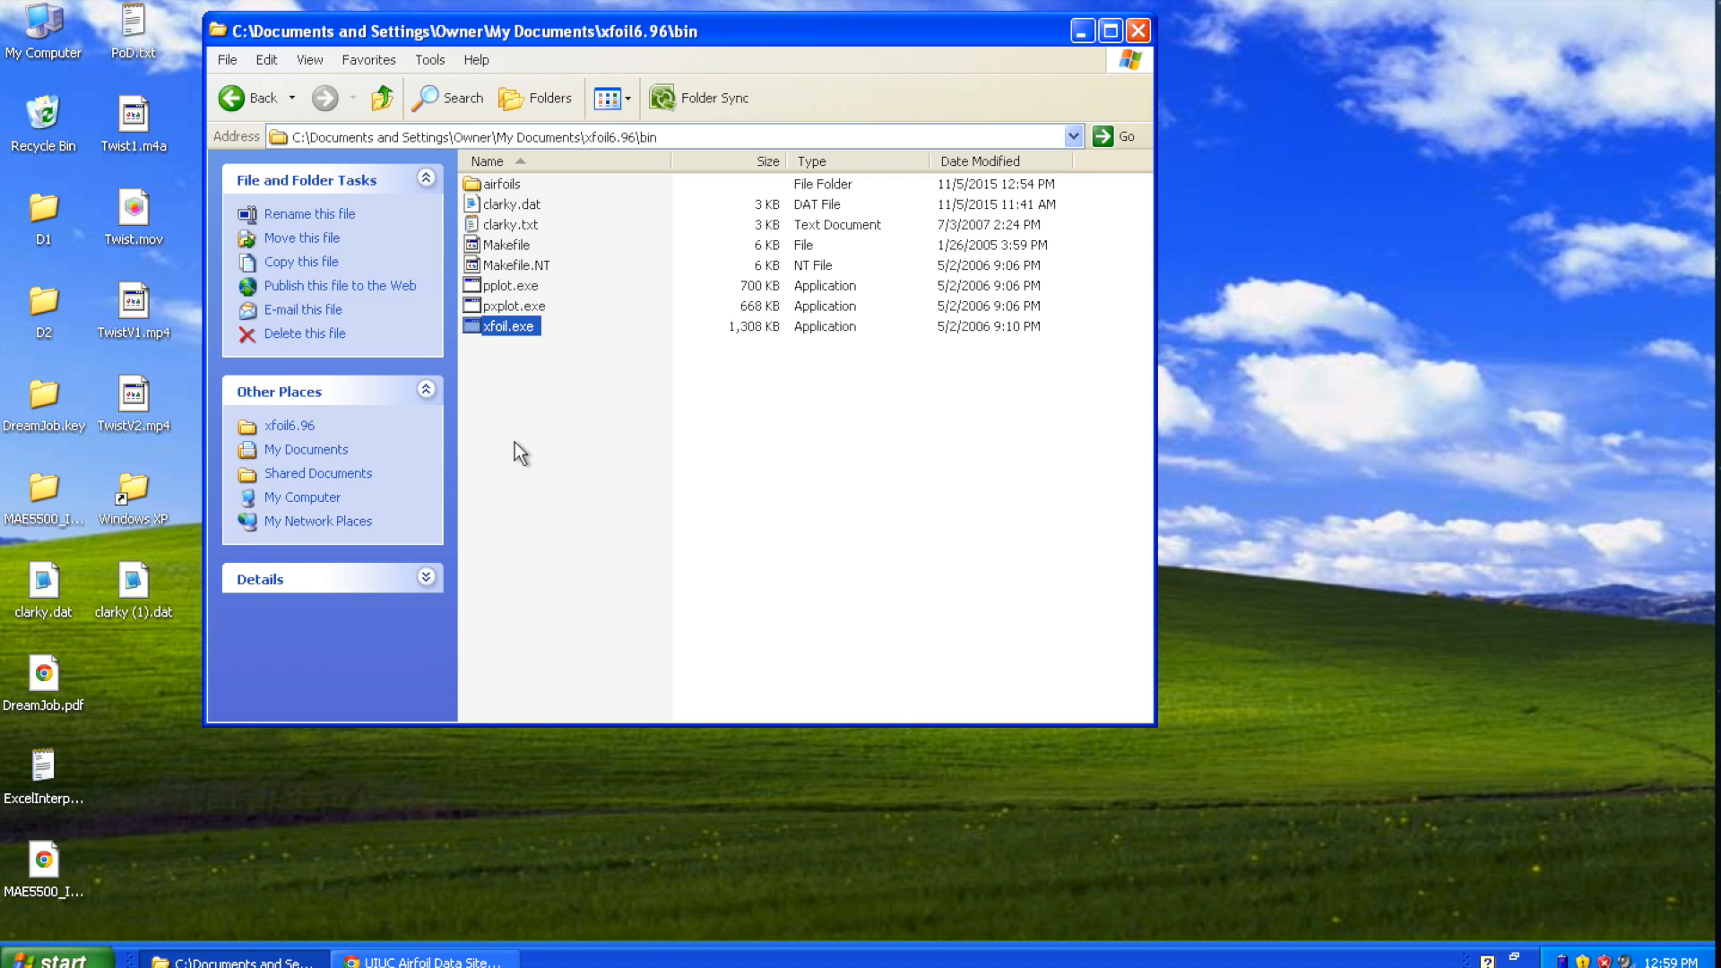
Open clarky.dat from the bin folder, examine its header numbers and its upper and lower surface coordinate blocks, and close it.
double_click(502, 207)
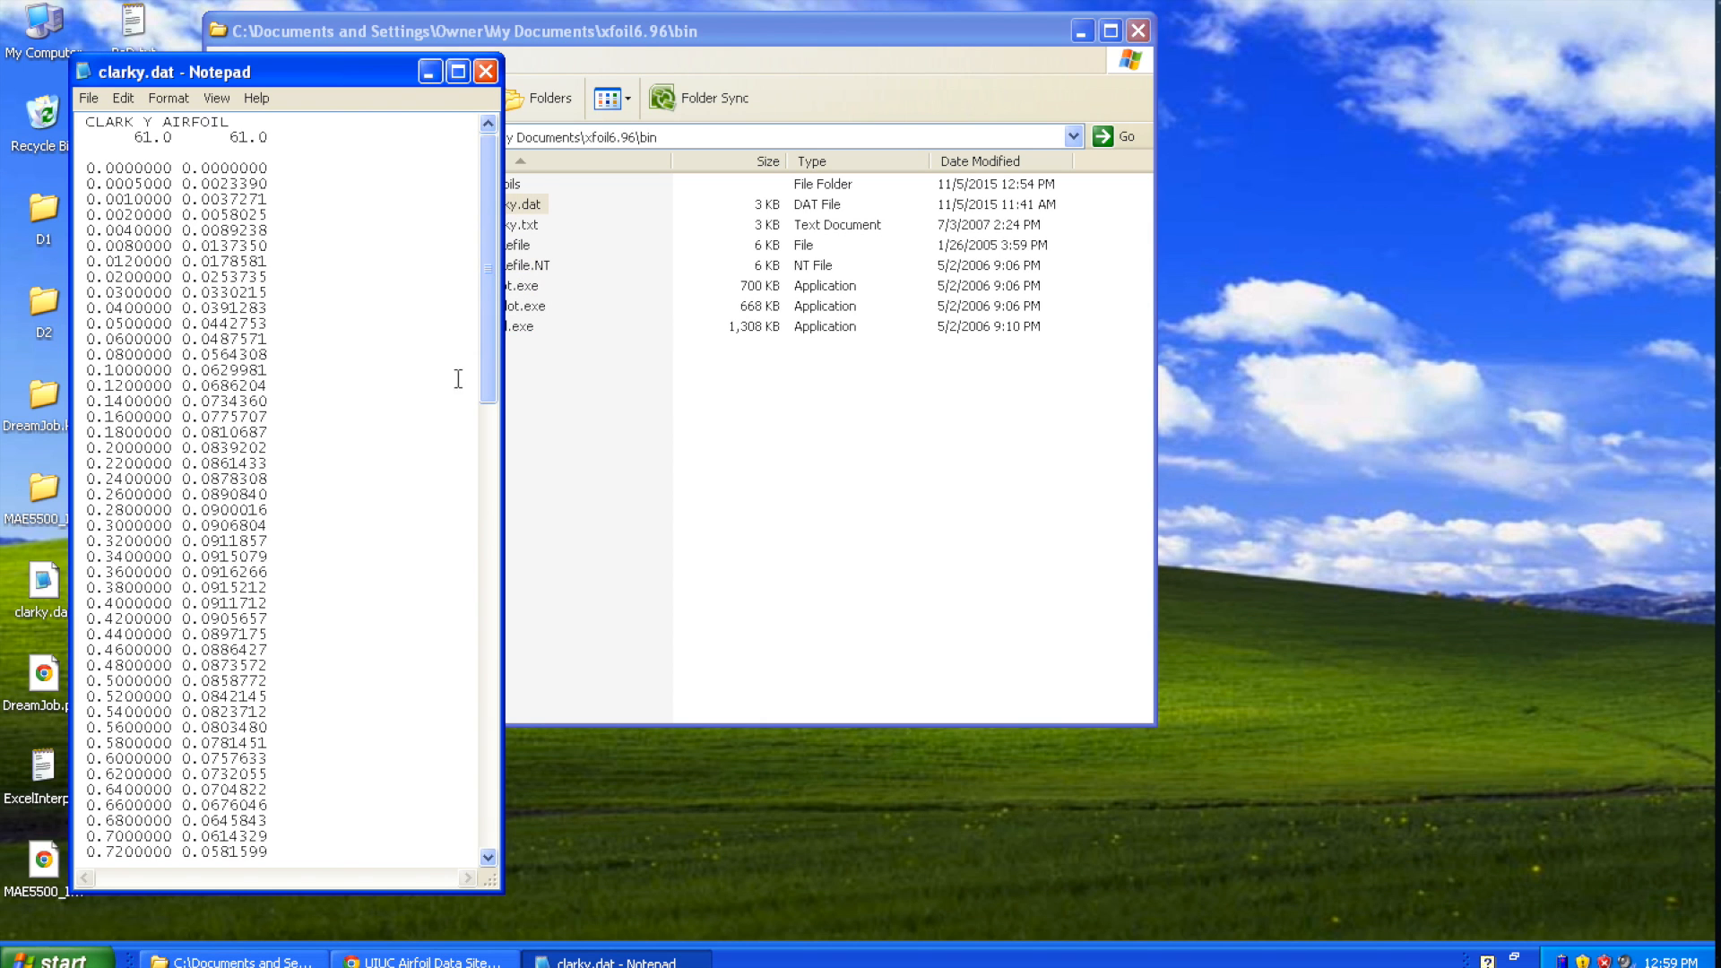
drag(490, 354, 455, 314)
drag(135, 137, 266, 136)
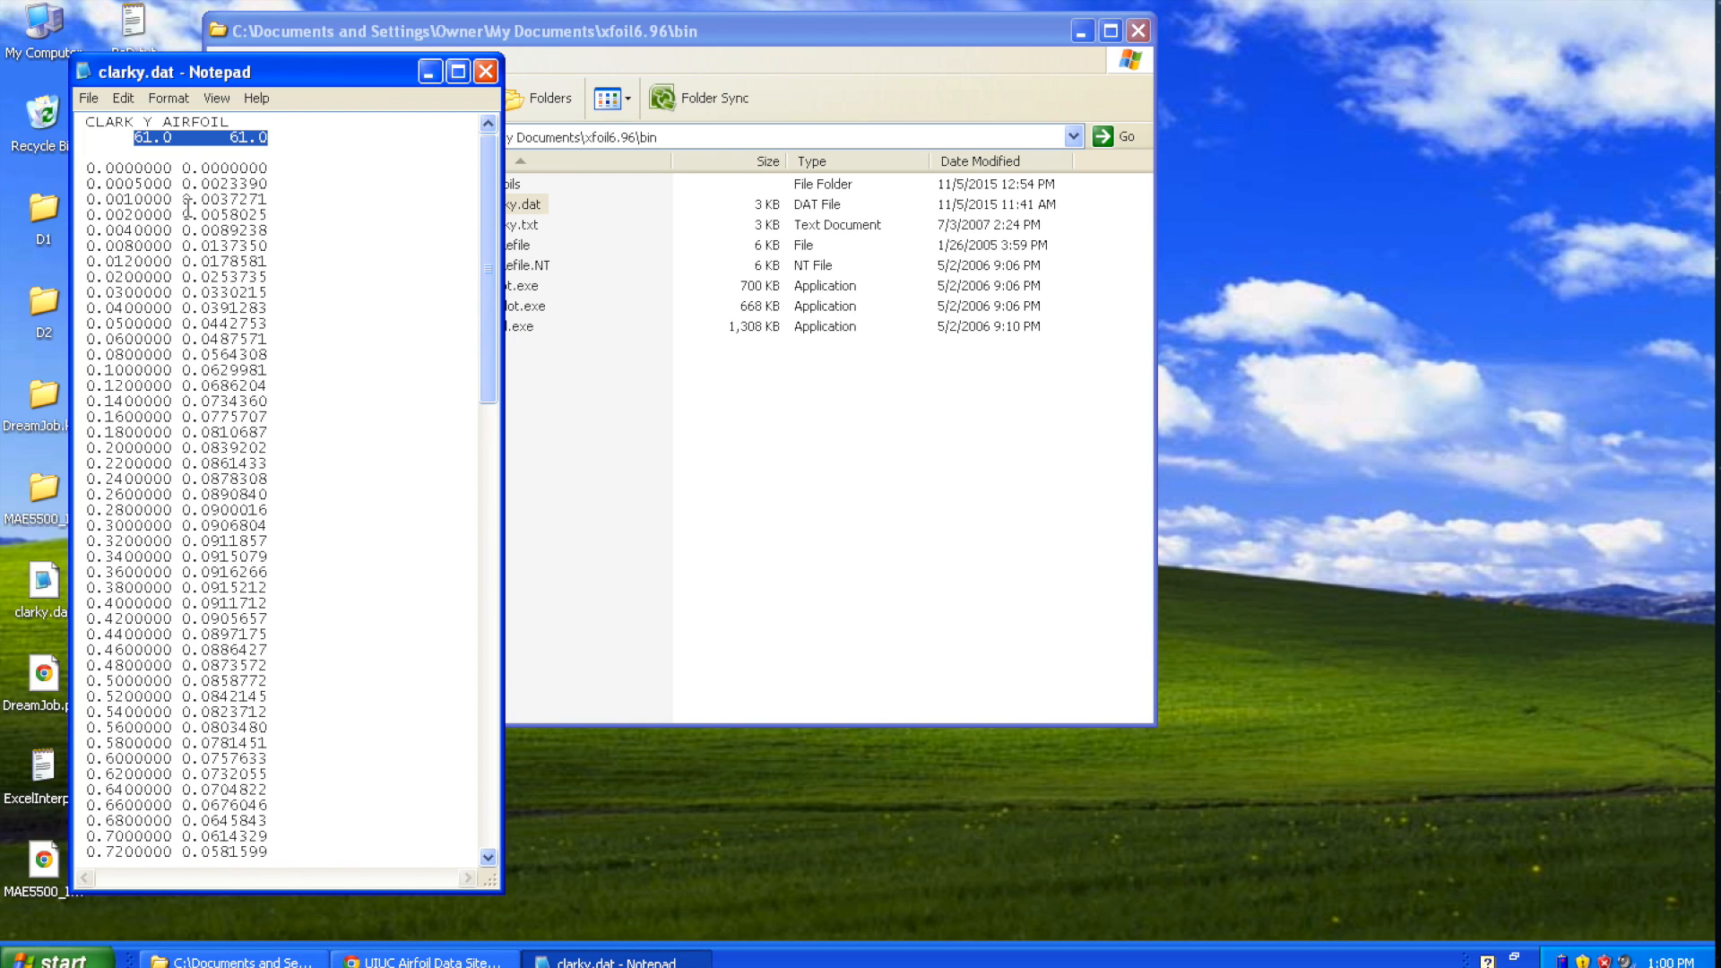
click(93, 171)
drag(94, 171, 430, 281)
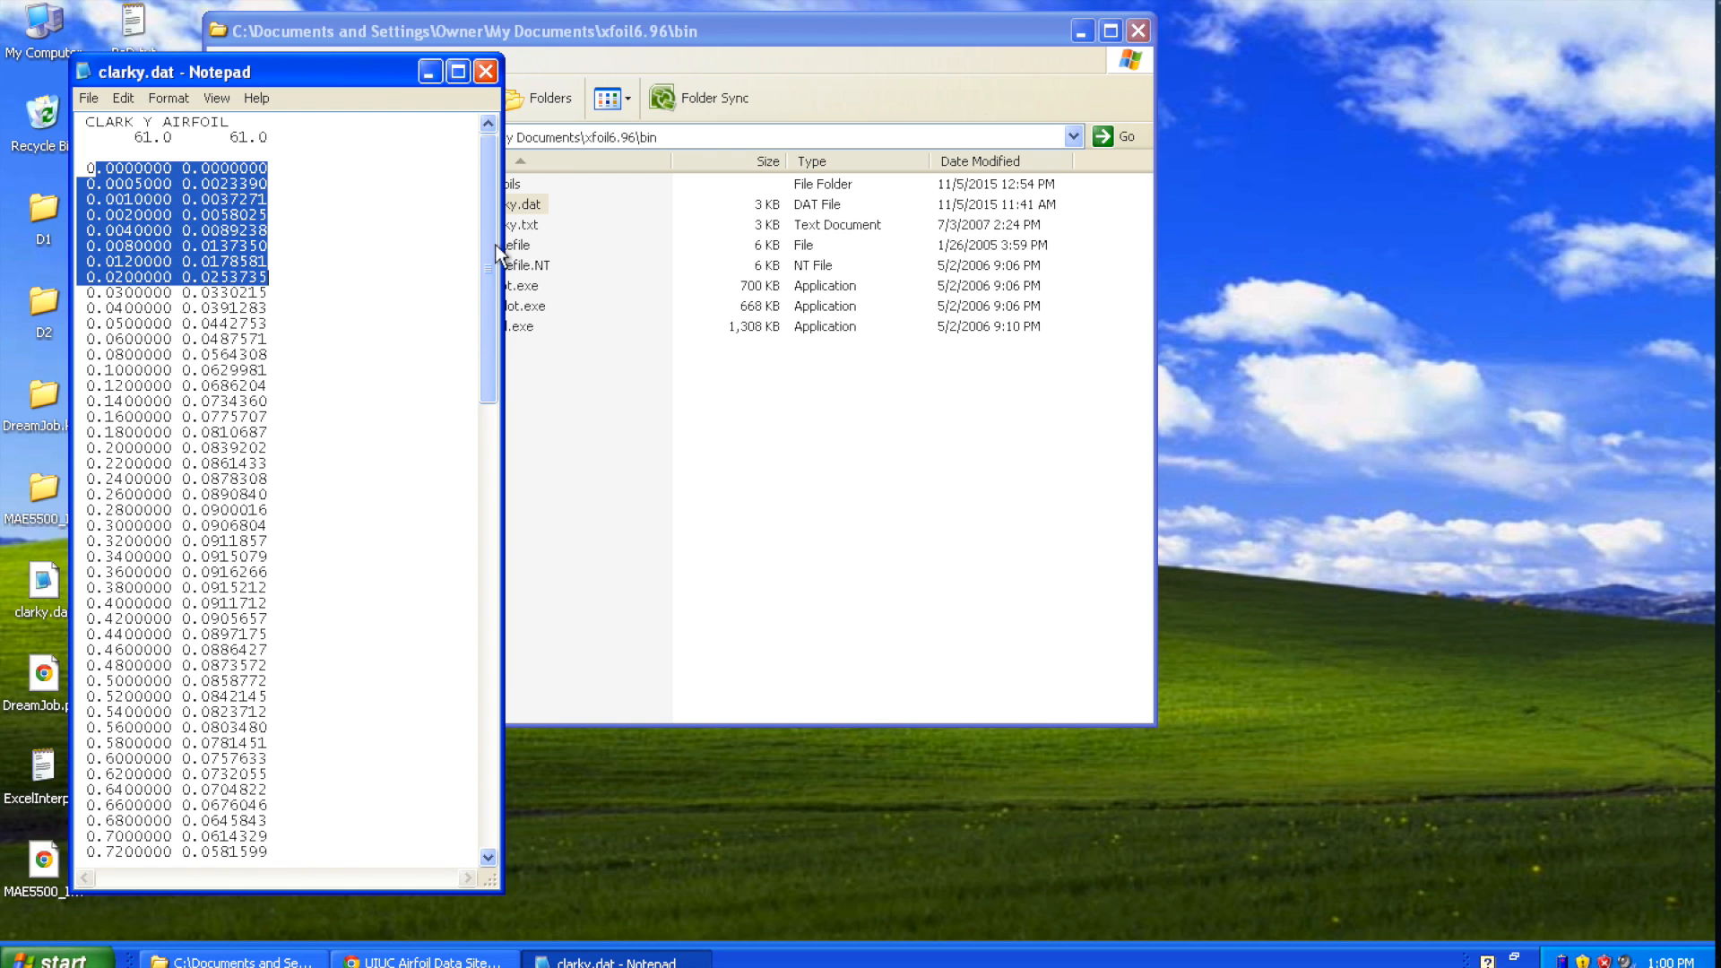
scroll(232, 420, down, 11)
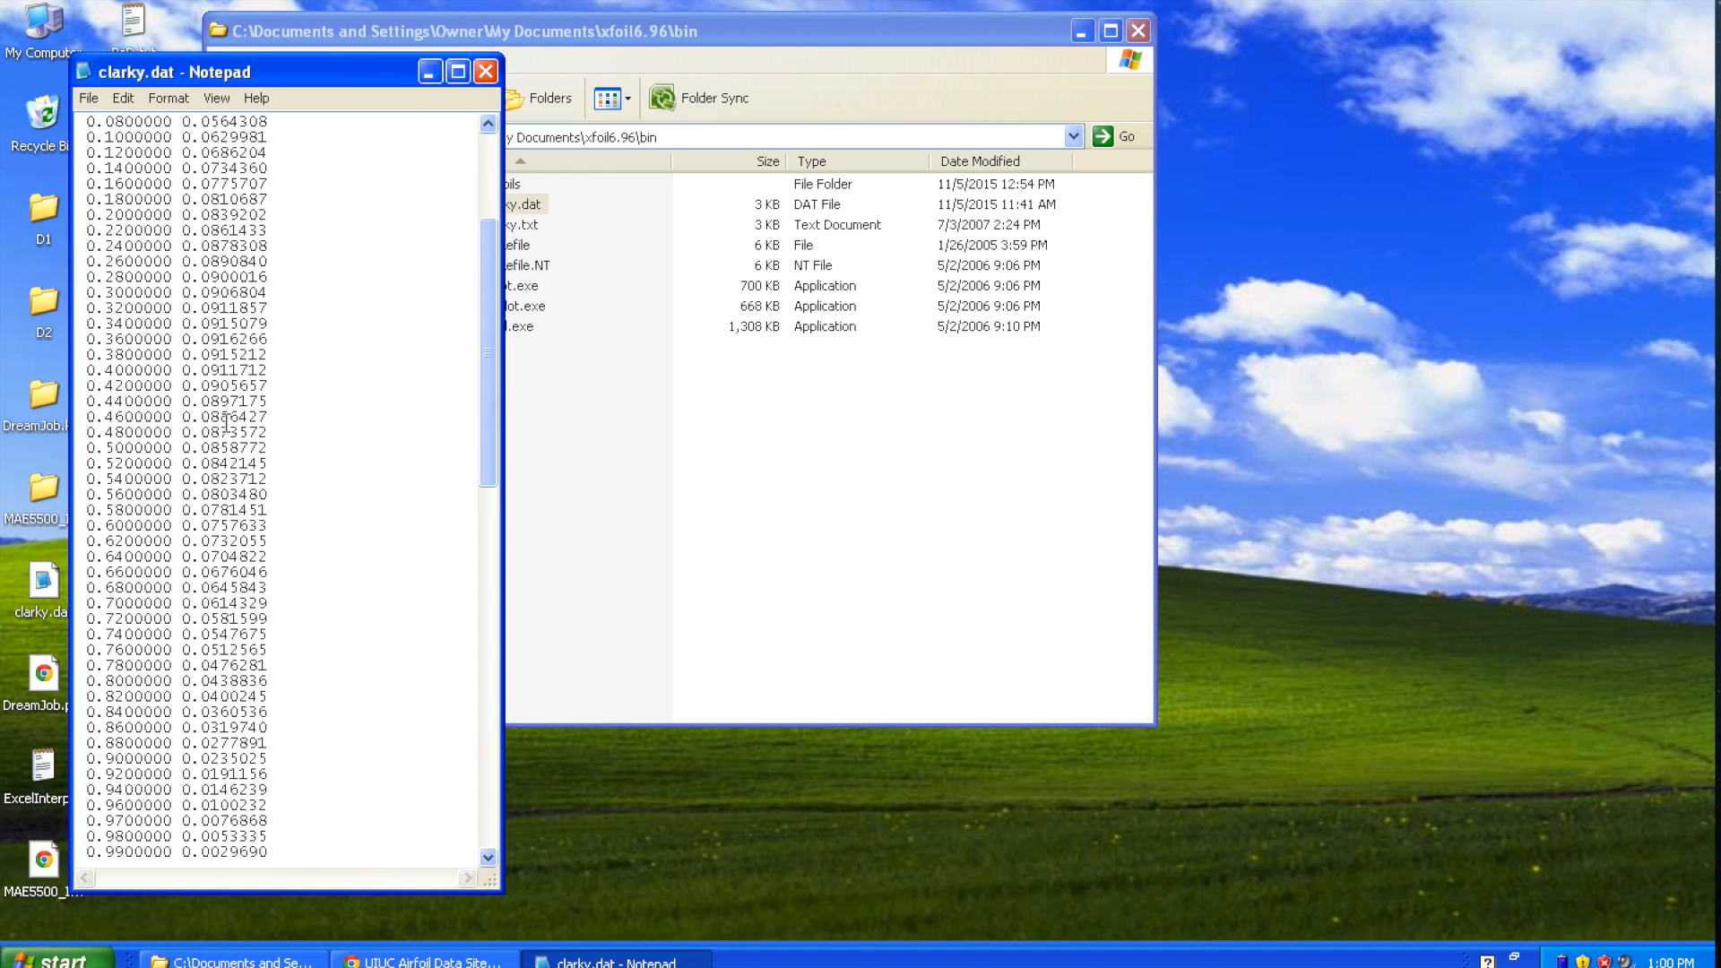
scroll(190, 502, down, 4)
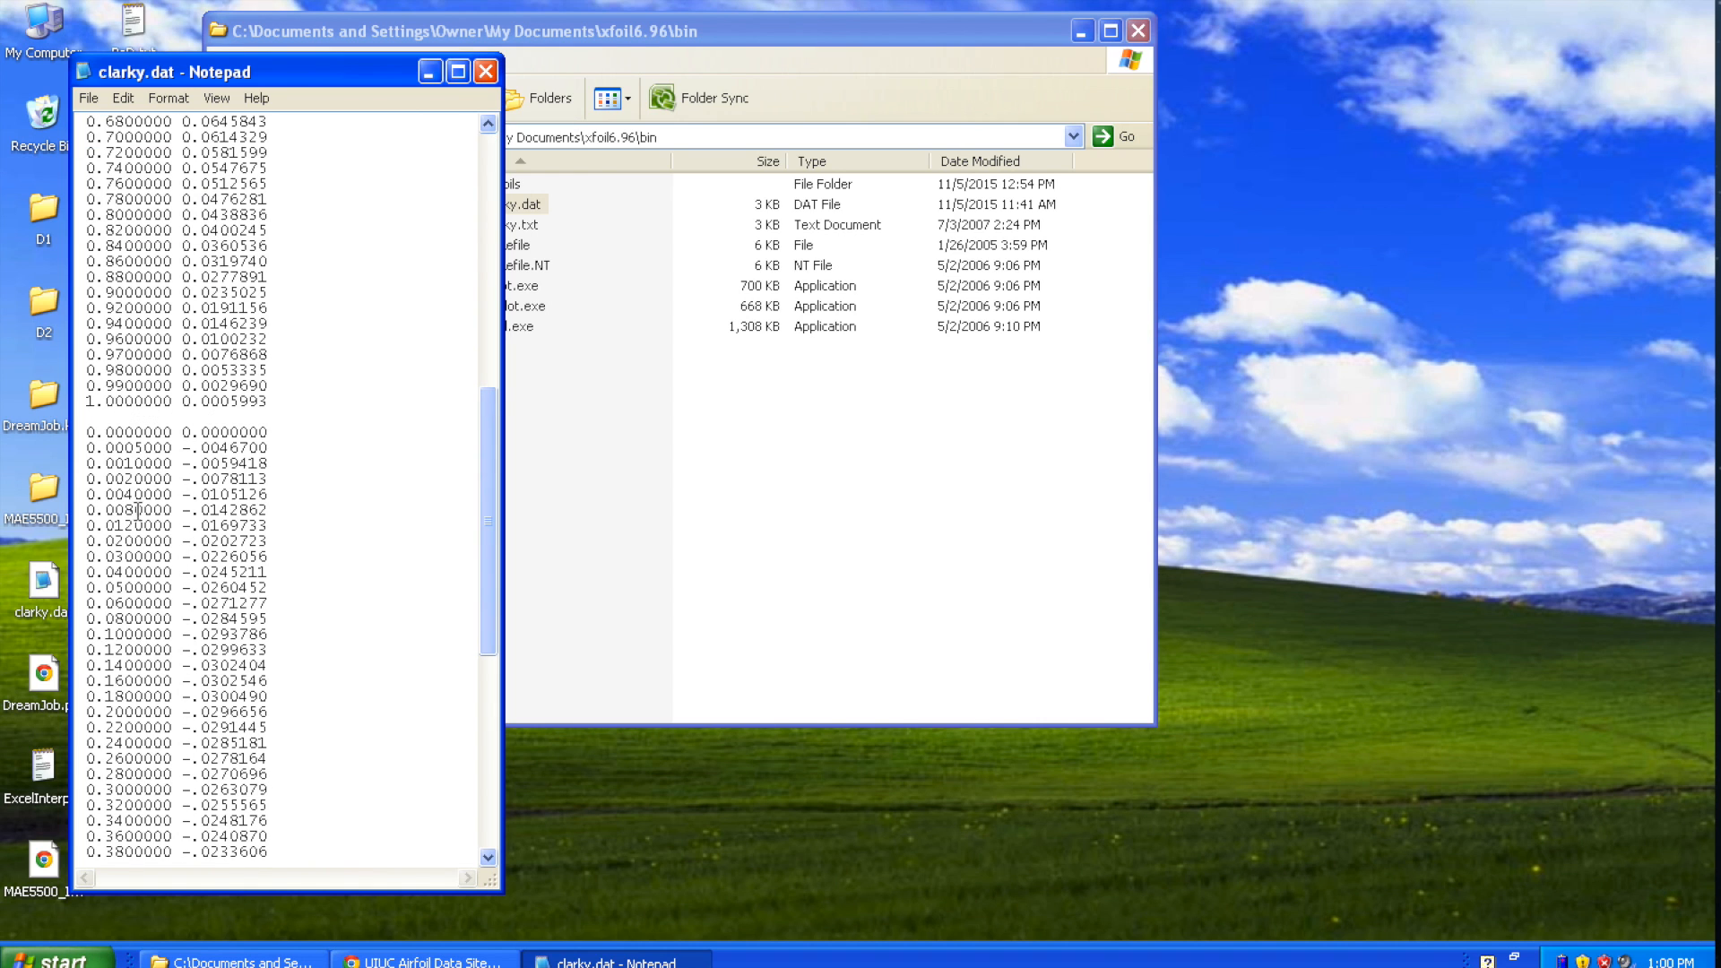
drag(86, 432, 250, 448)
scroll(205, 518, down, 6)
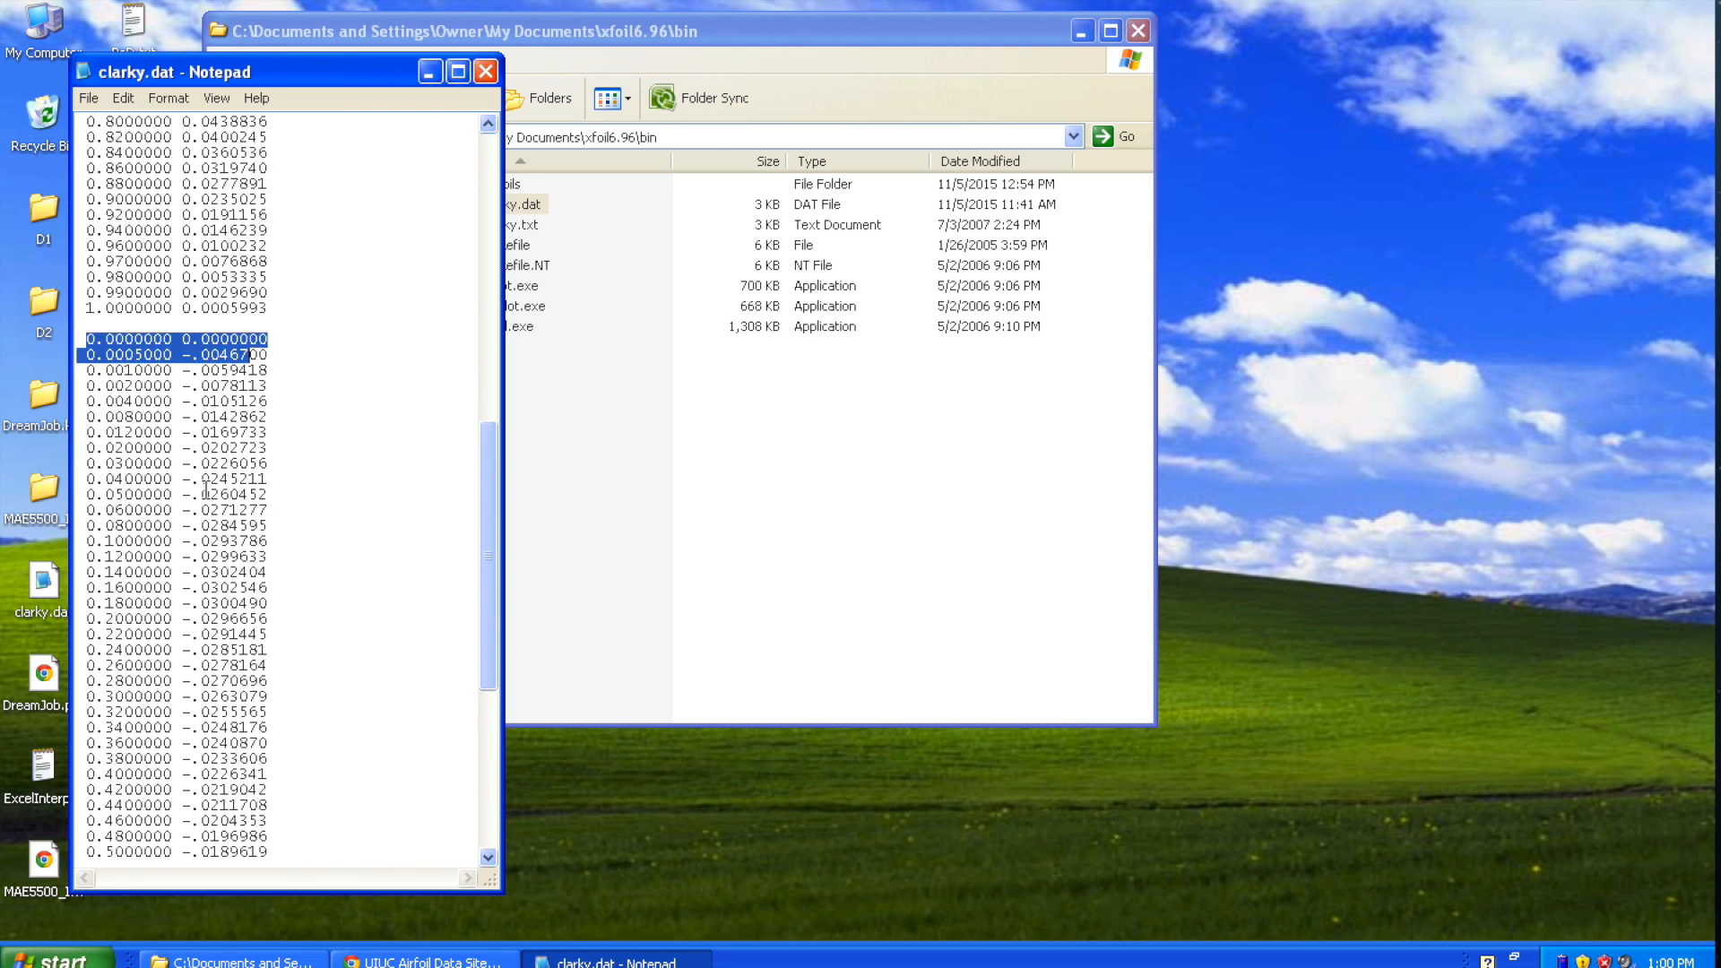
scroll(205, 518, up, 14)
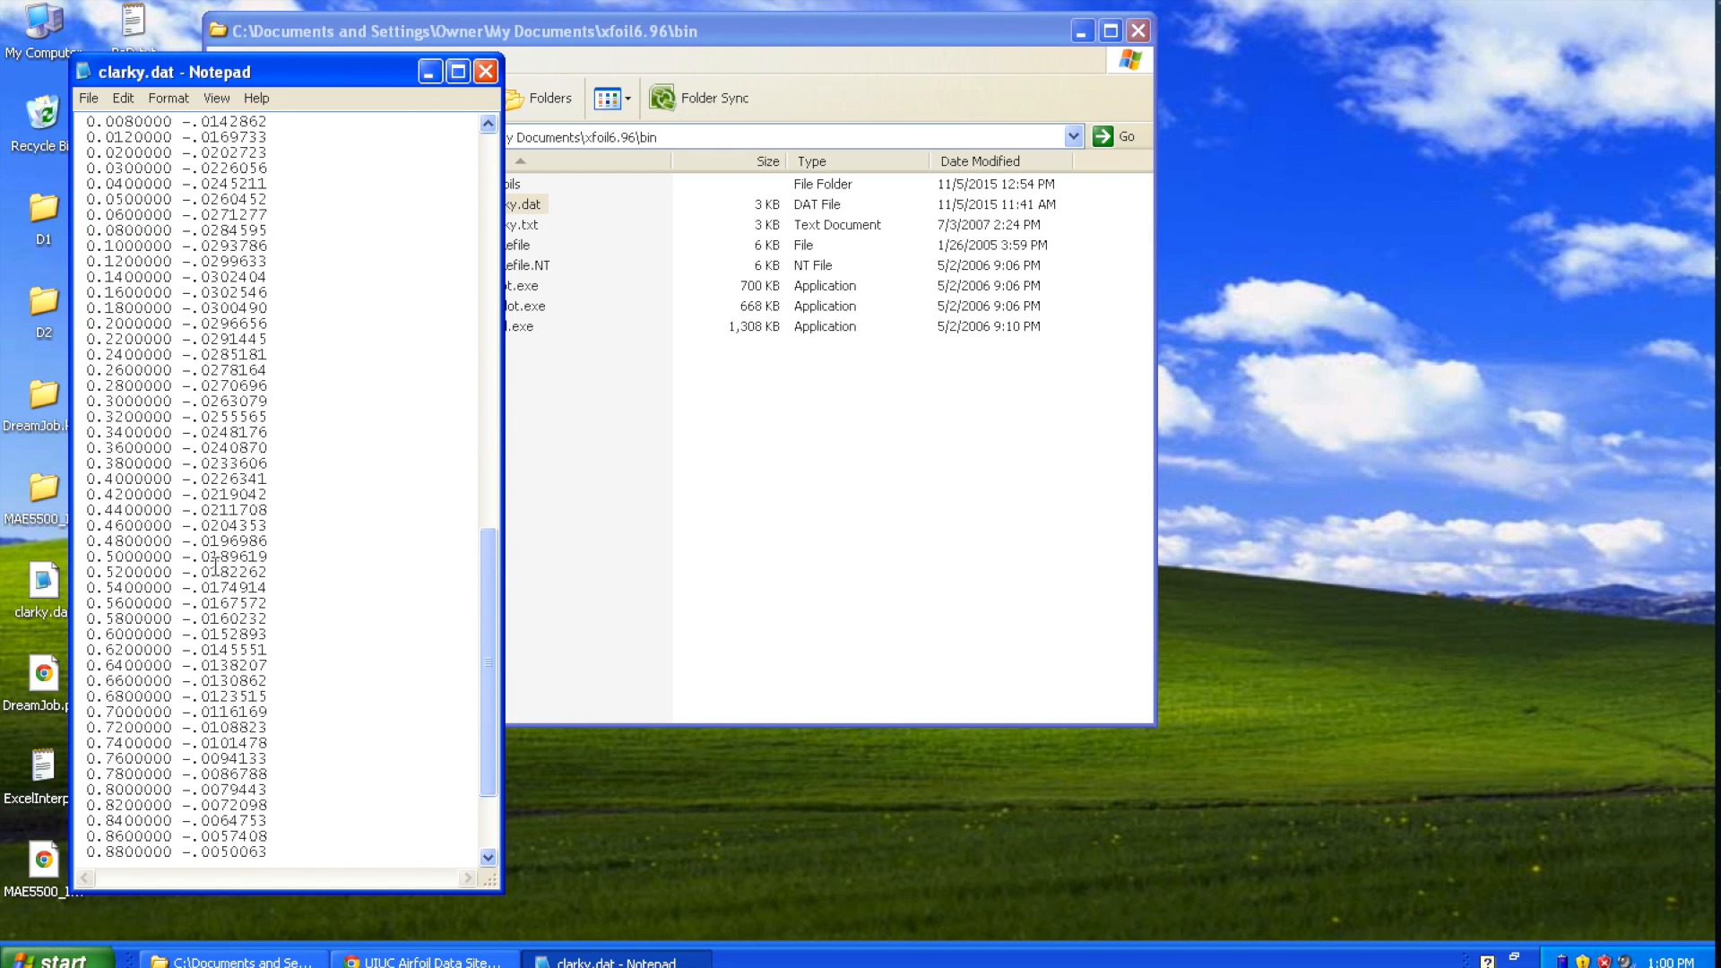
scroll(207, 496, up, 7)
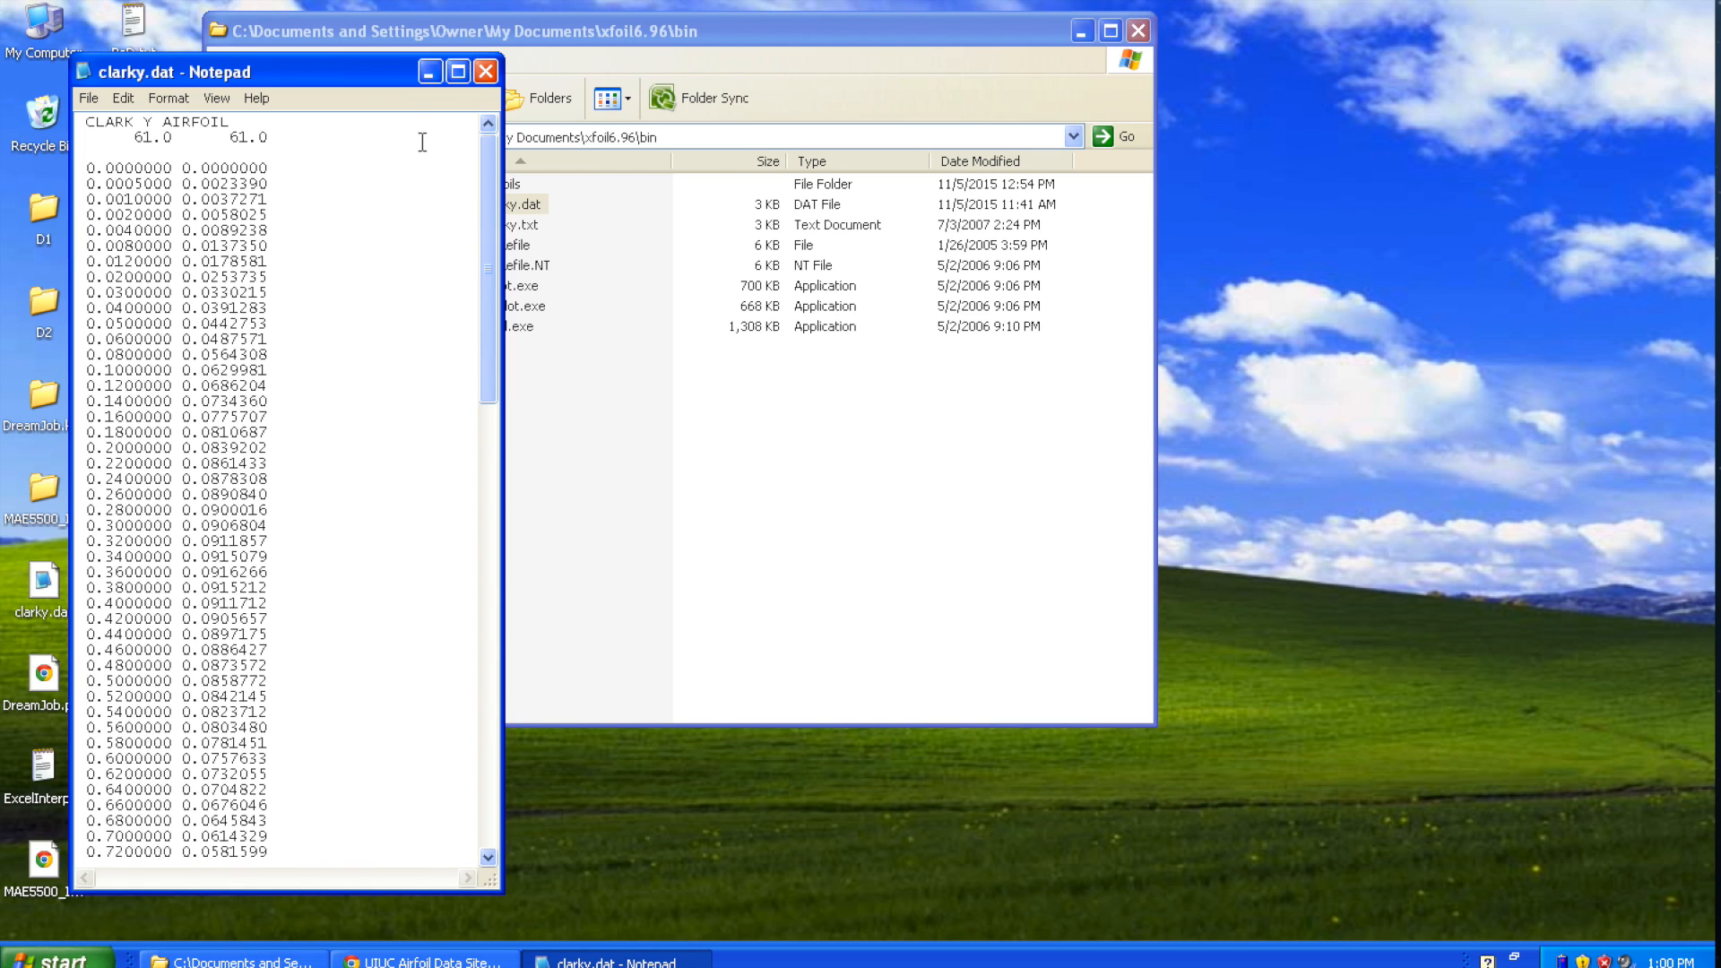
click(485, 72)
Open clarky.txt, examine the order of its coordinates from trailing edge around the leading edge and back, and close it.
click(497, 226)
double_click(497, 226)
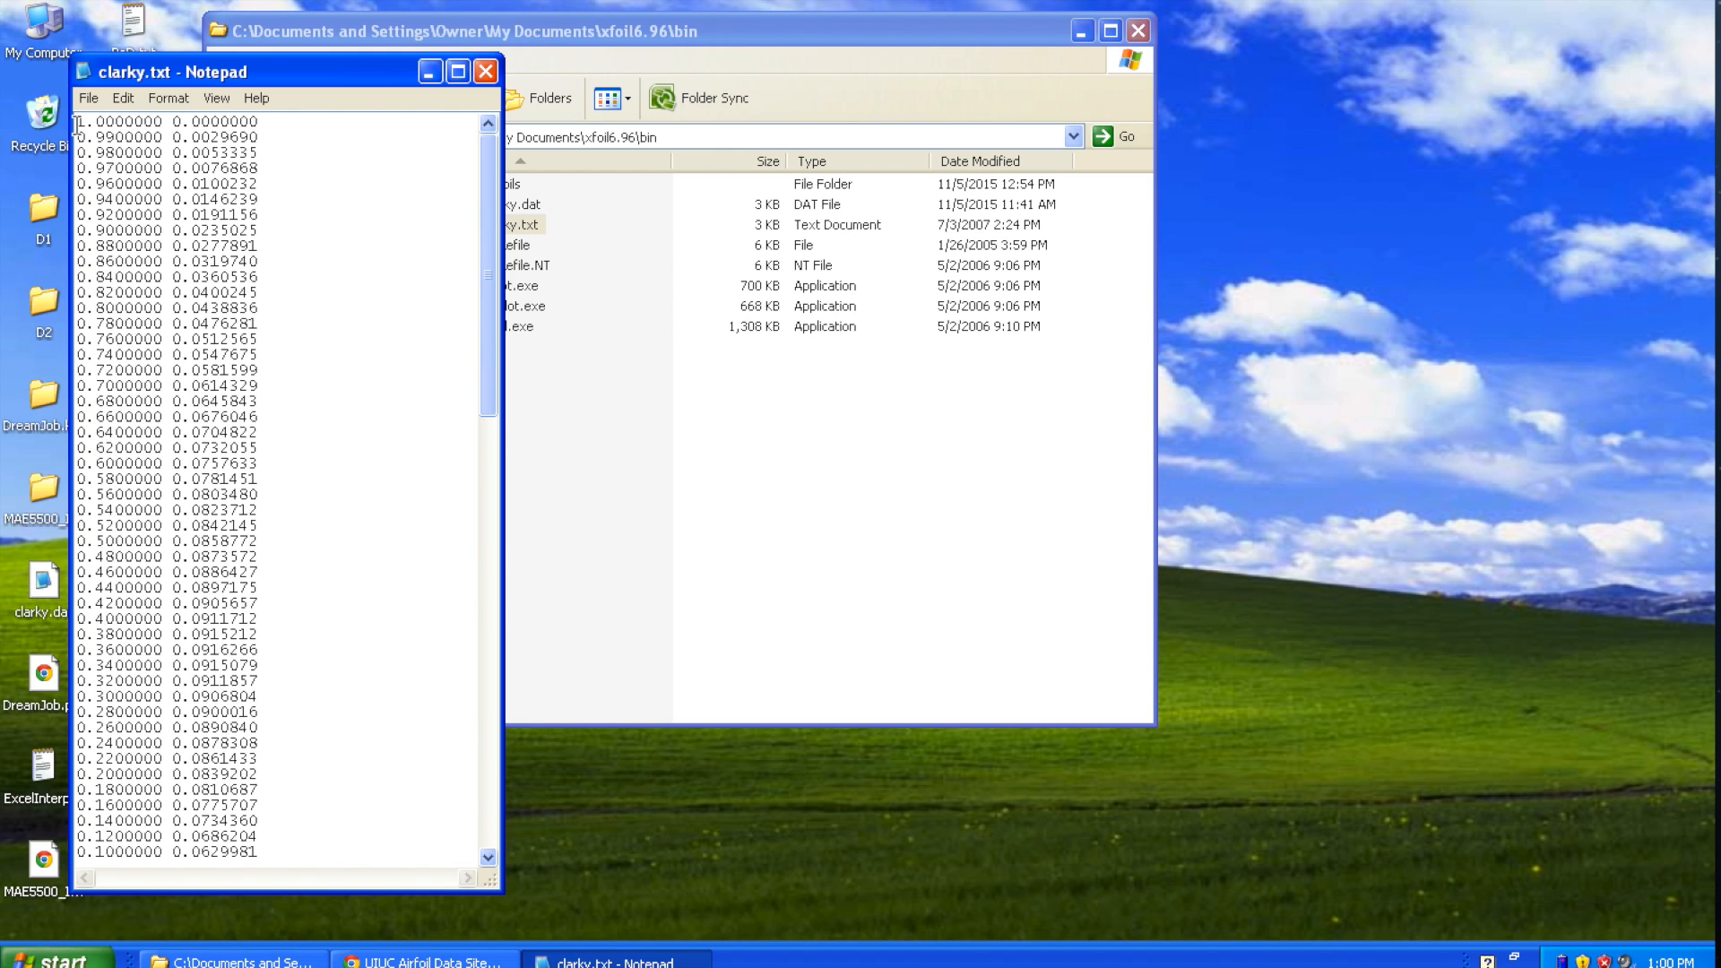
scroll(204, 256, down, 5)
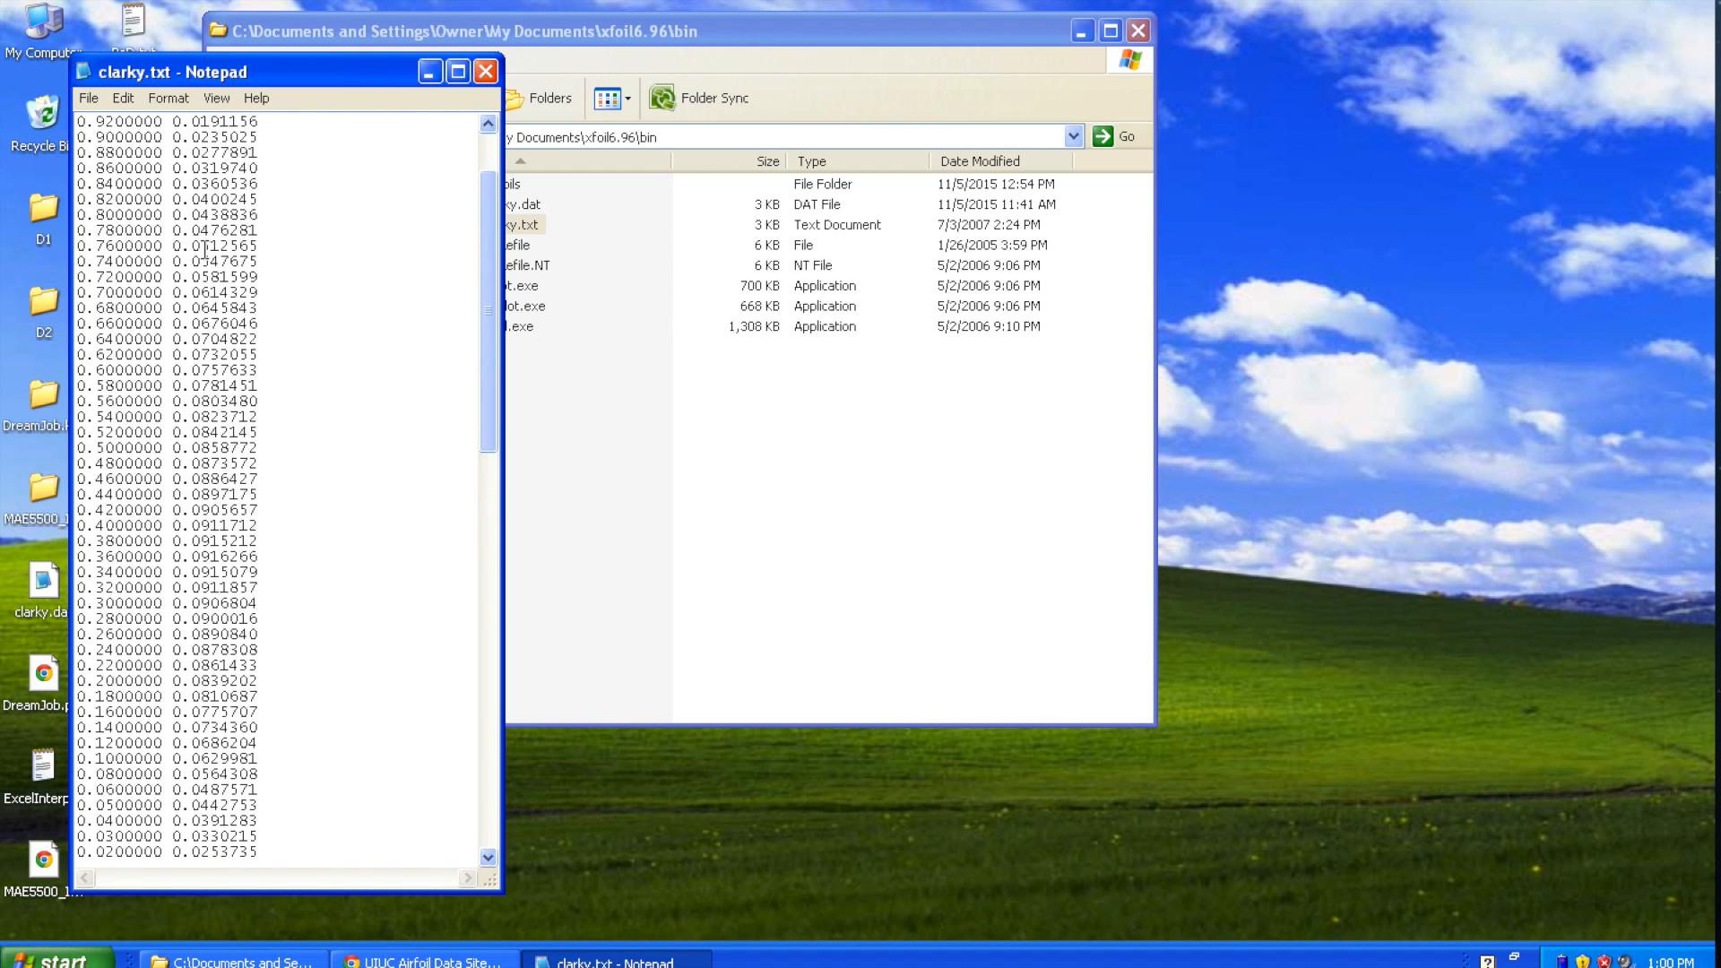
scroll(204, 261, down, 10)
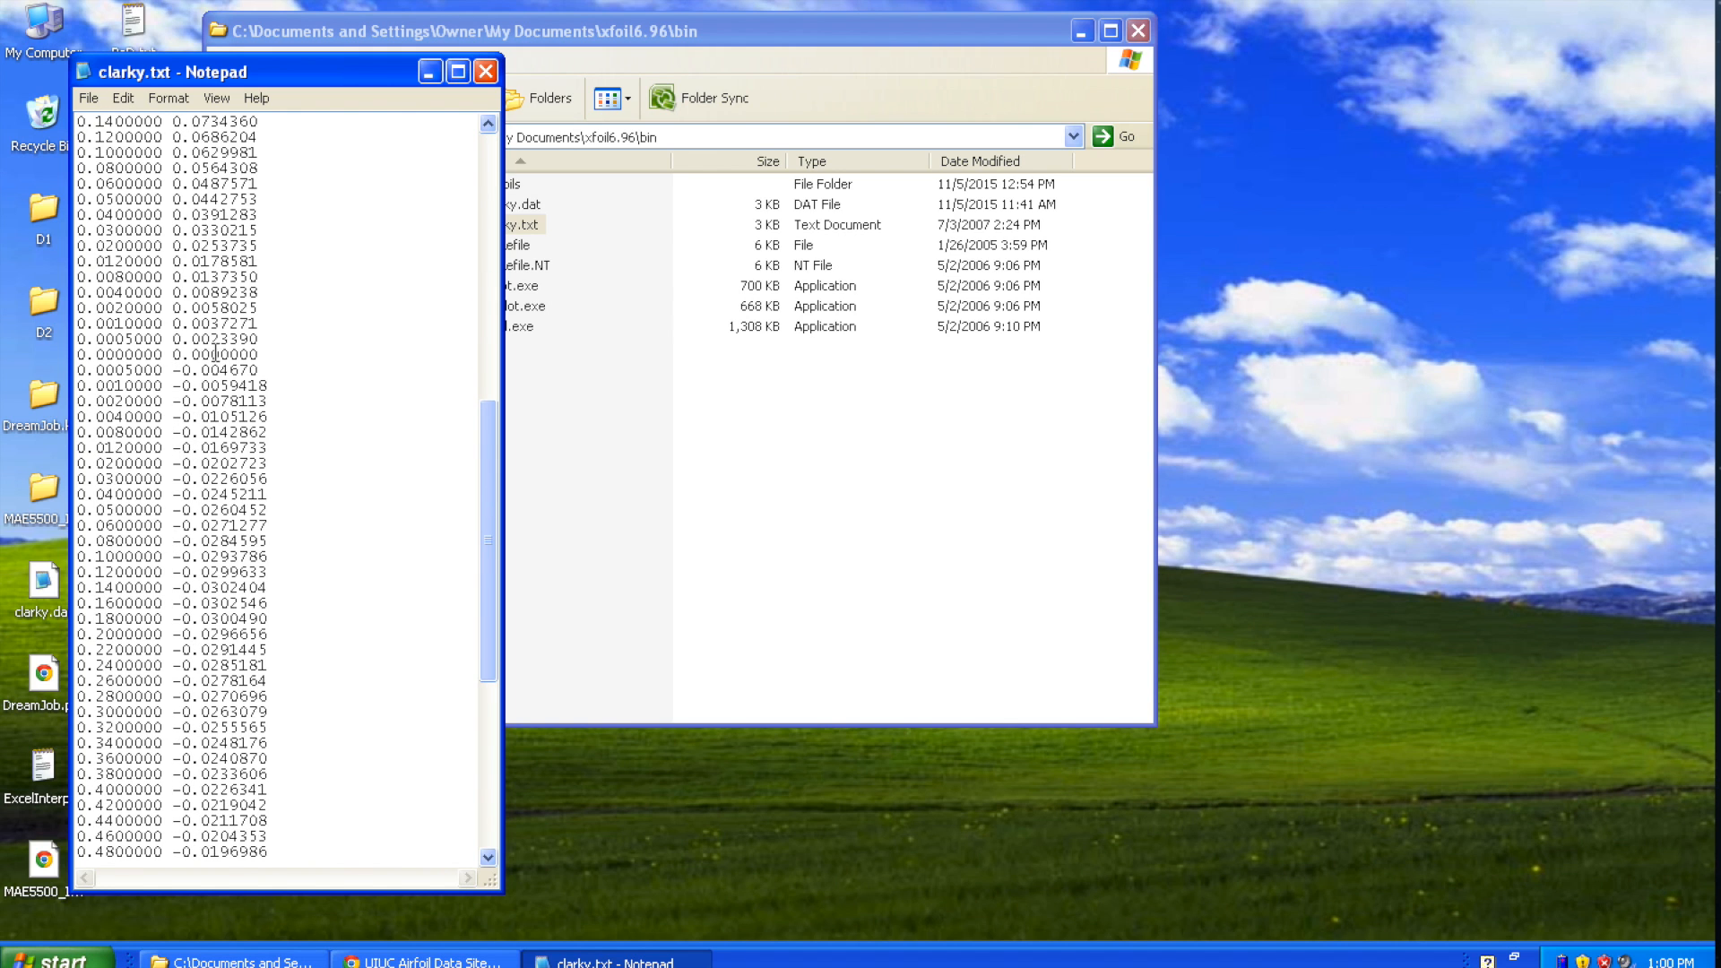
drag(258, 357, 77, 357)
scroll(255, 363, down, 6)
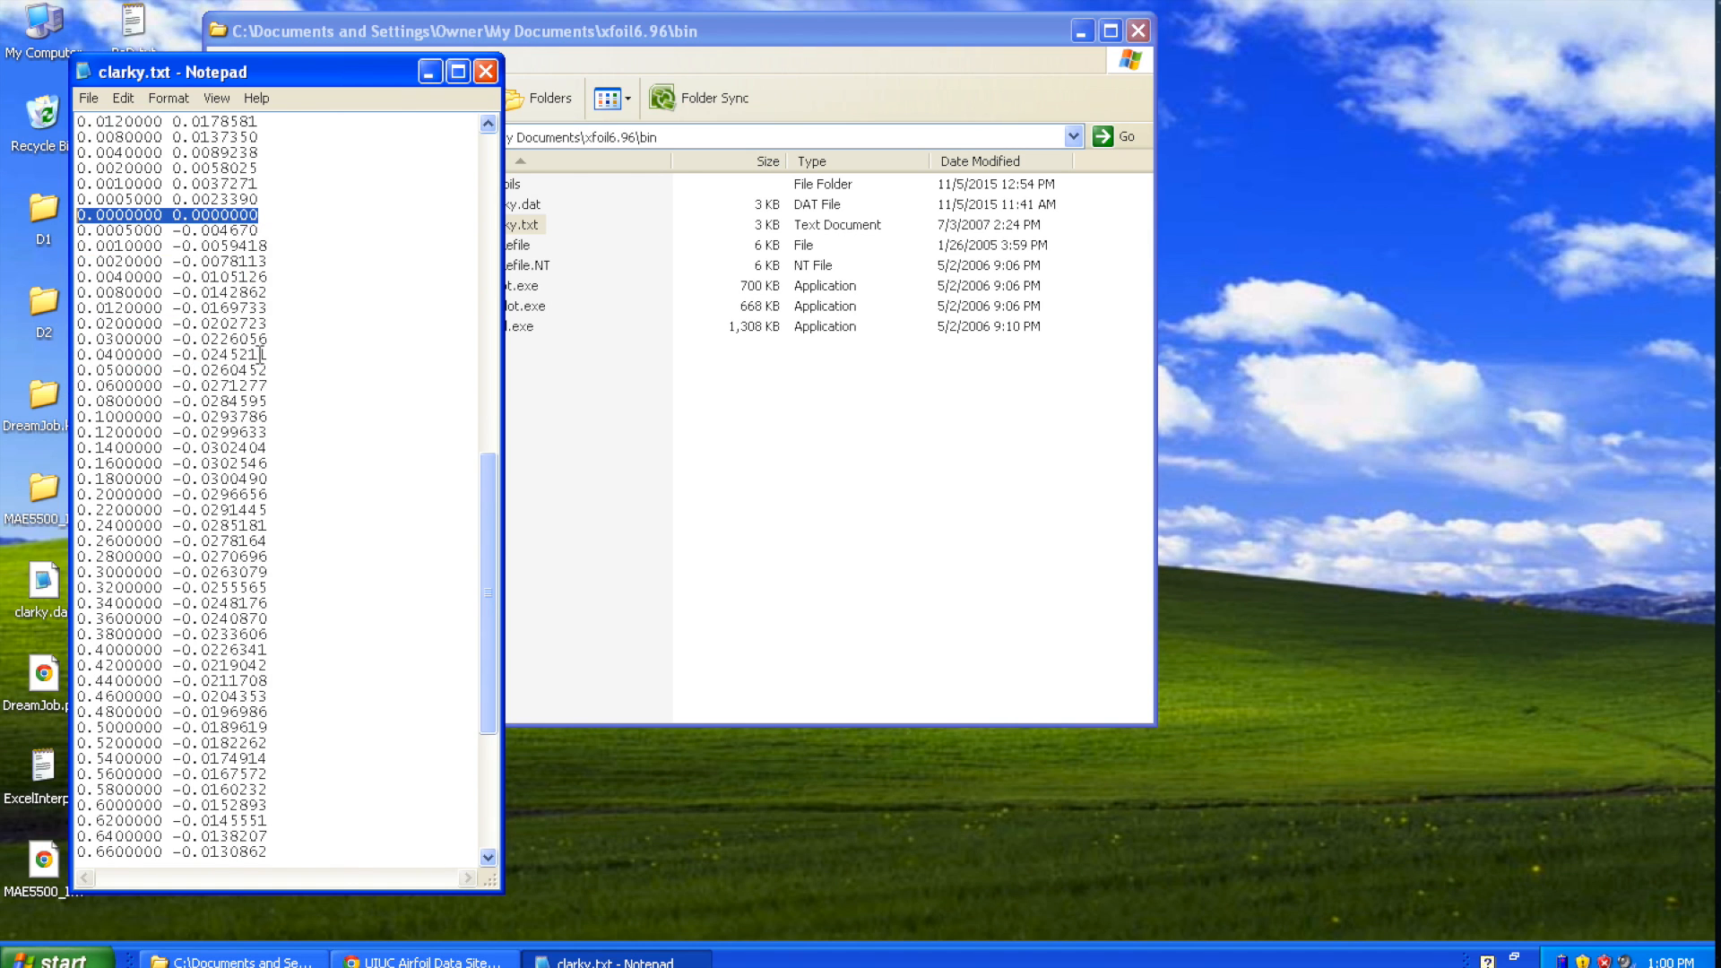
scroll(197, 308, up, 1)
scroll(197, 307, down, 4)
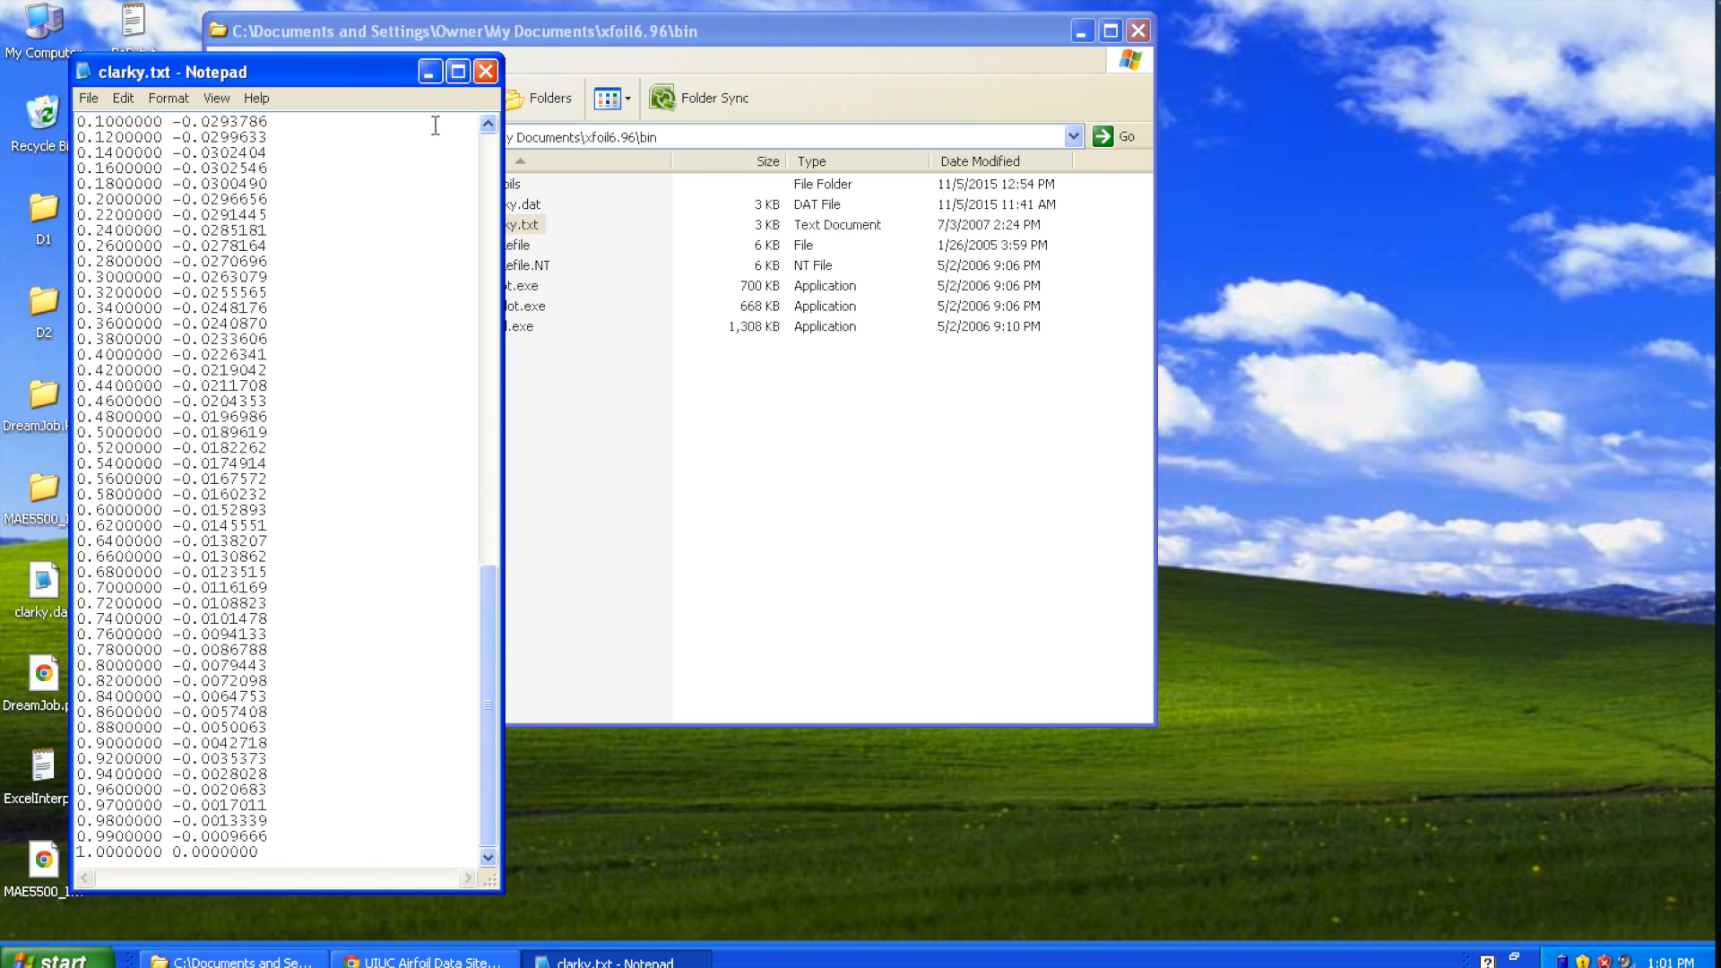
click(485, 72)
Launch xfoil.exe from the bin folder and make its console window taller.
click(530, 466)
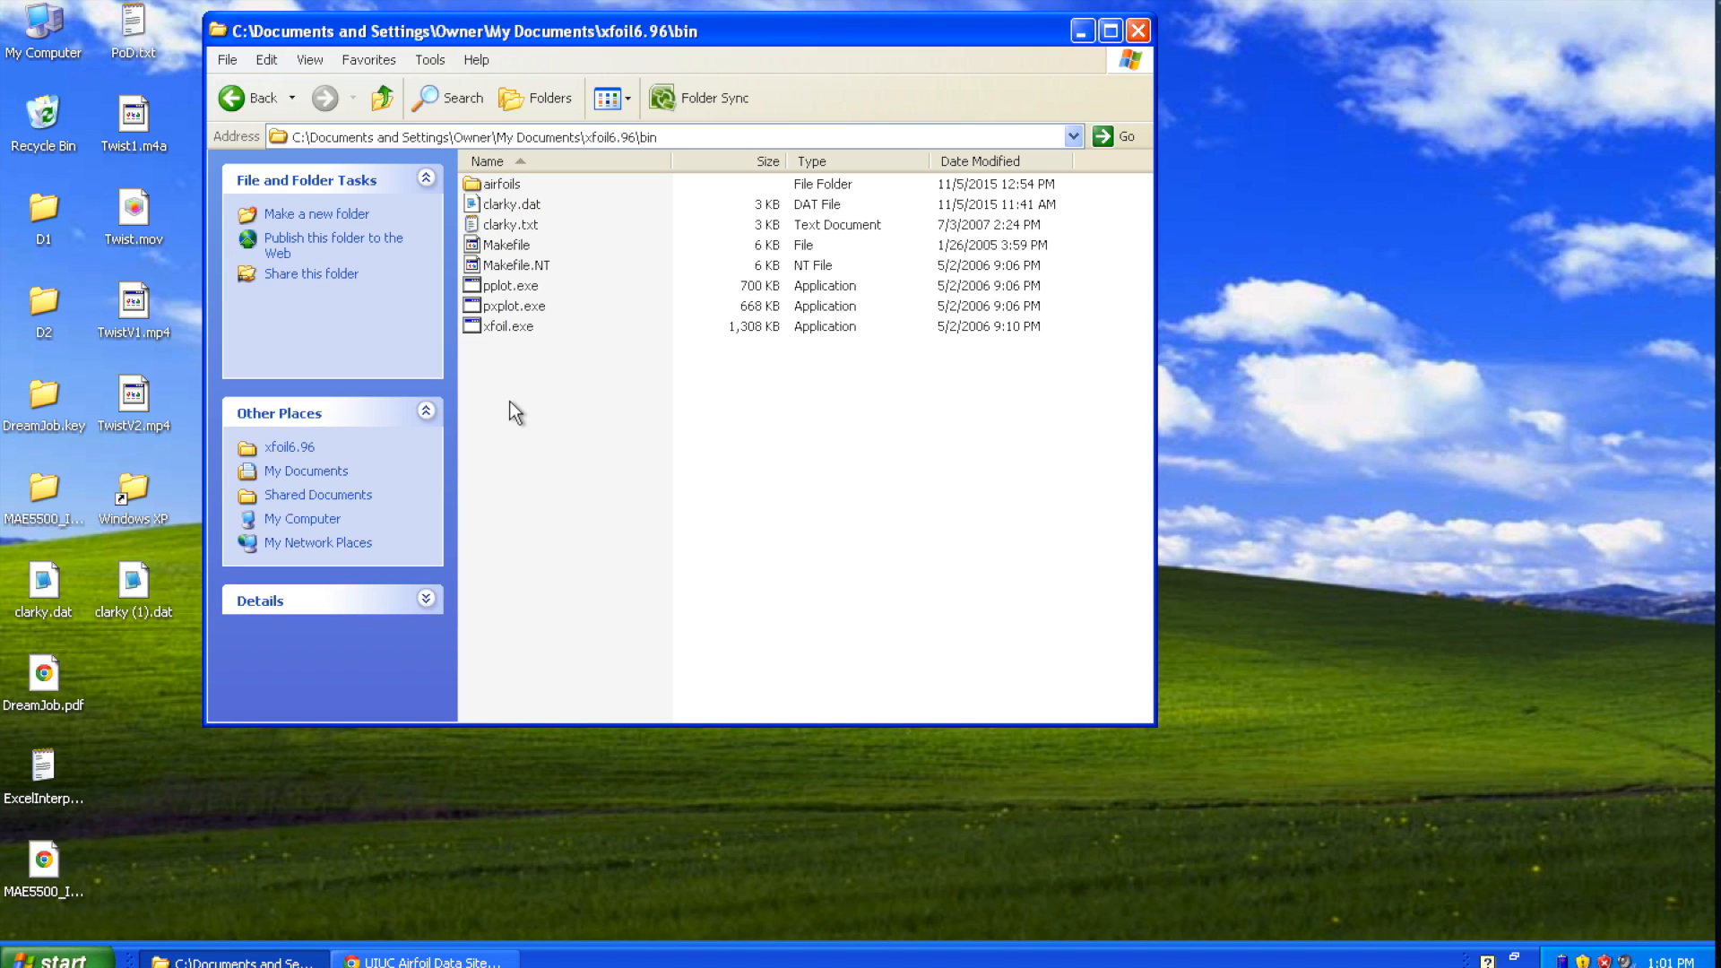
double_click(508, 326)
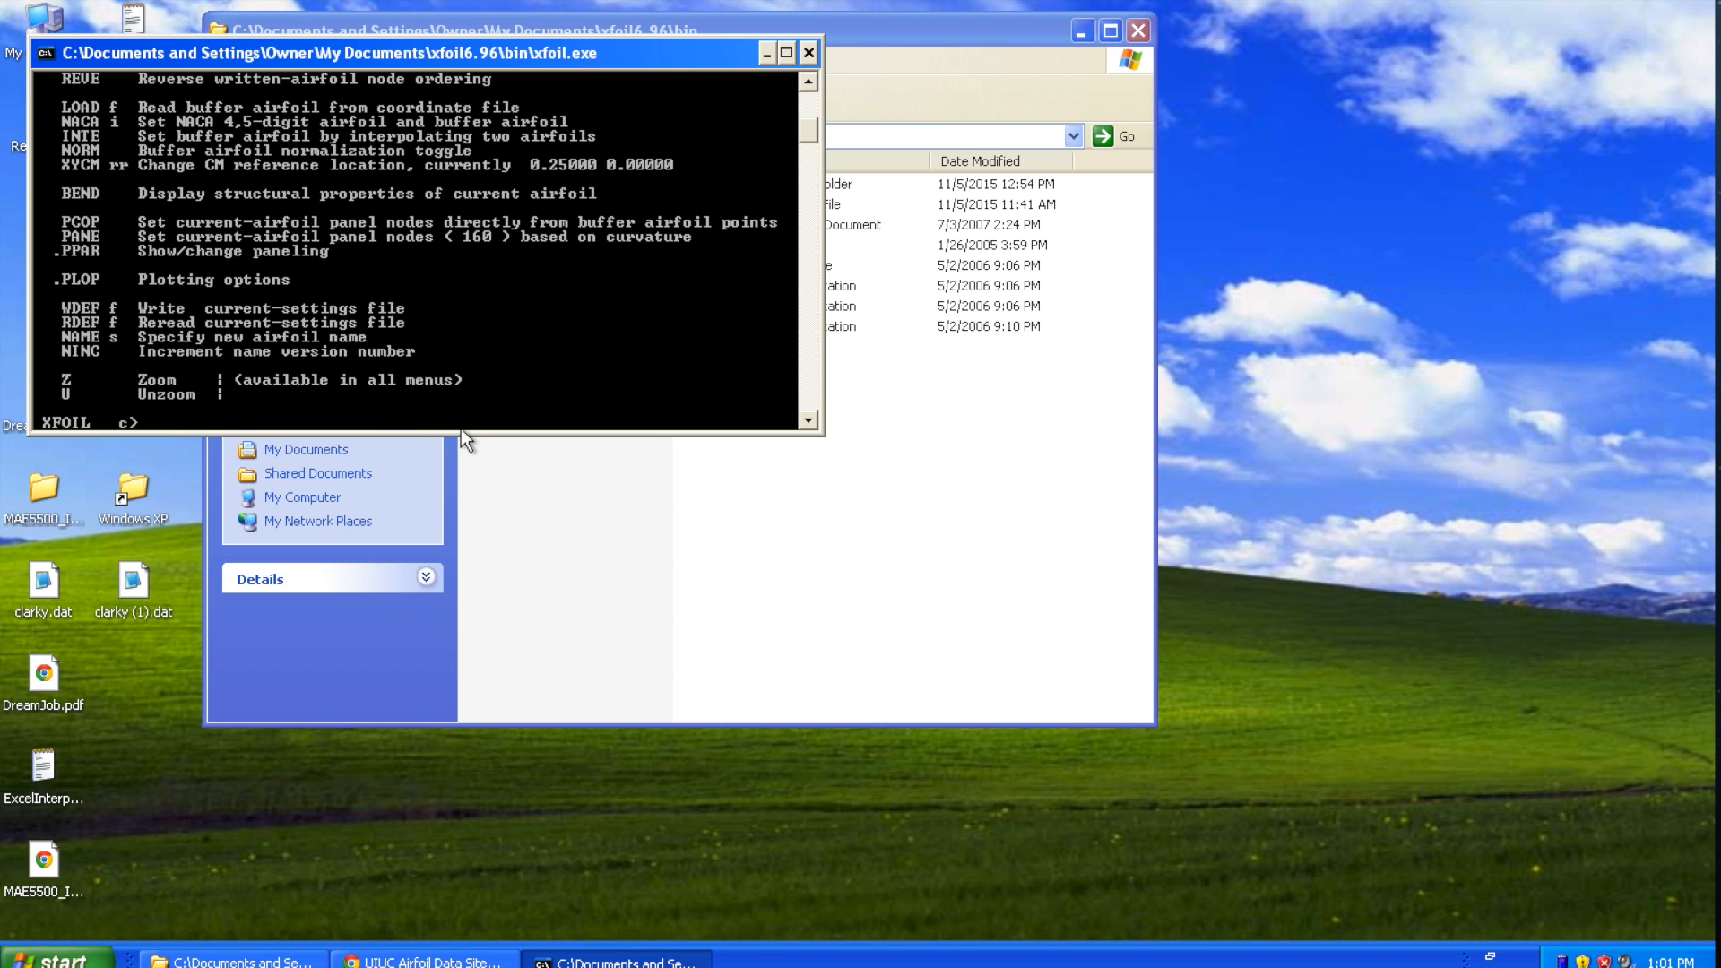
drag(461, 435, 432, 844)
Load the coordinate file clarky.txt into XFOIL and name the airfoil clarky.
text(load cl)
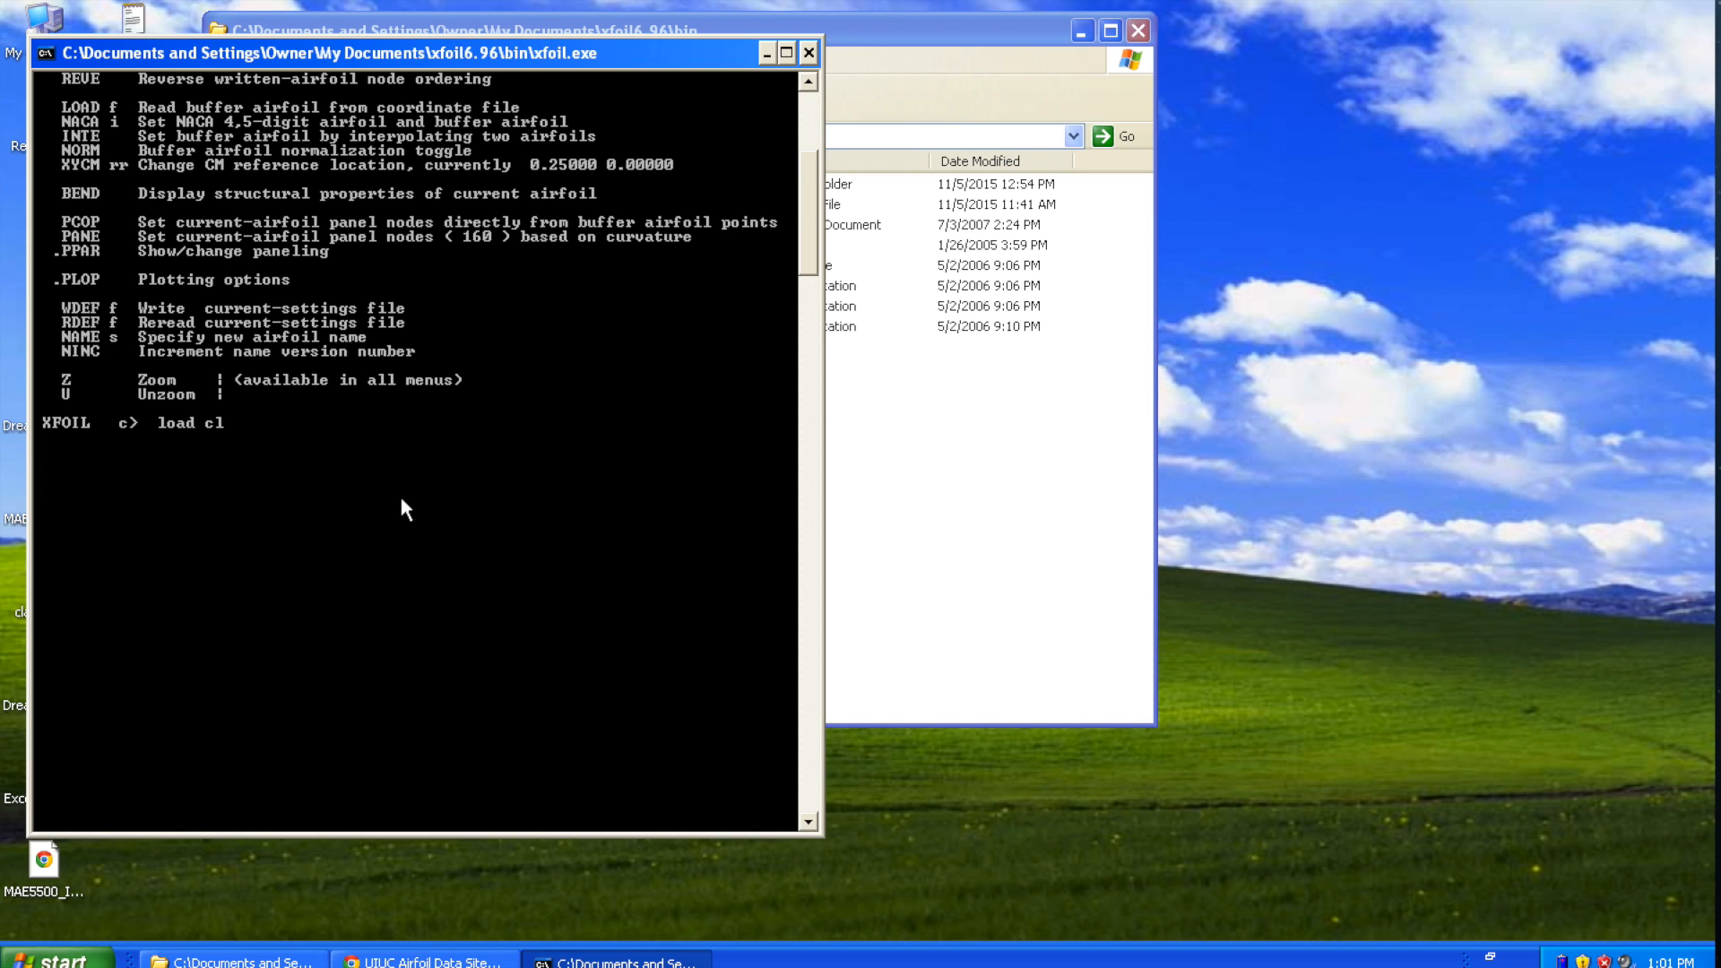
text(arky.txt)
key(Return)
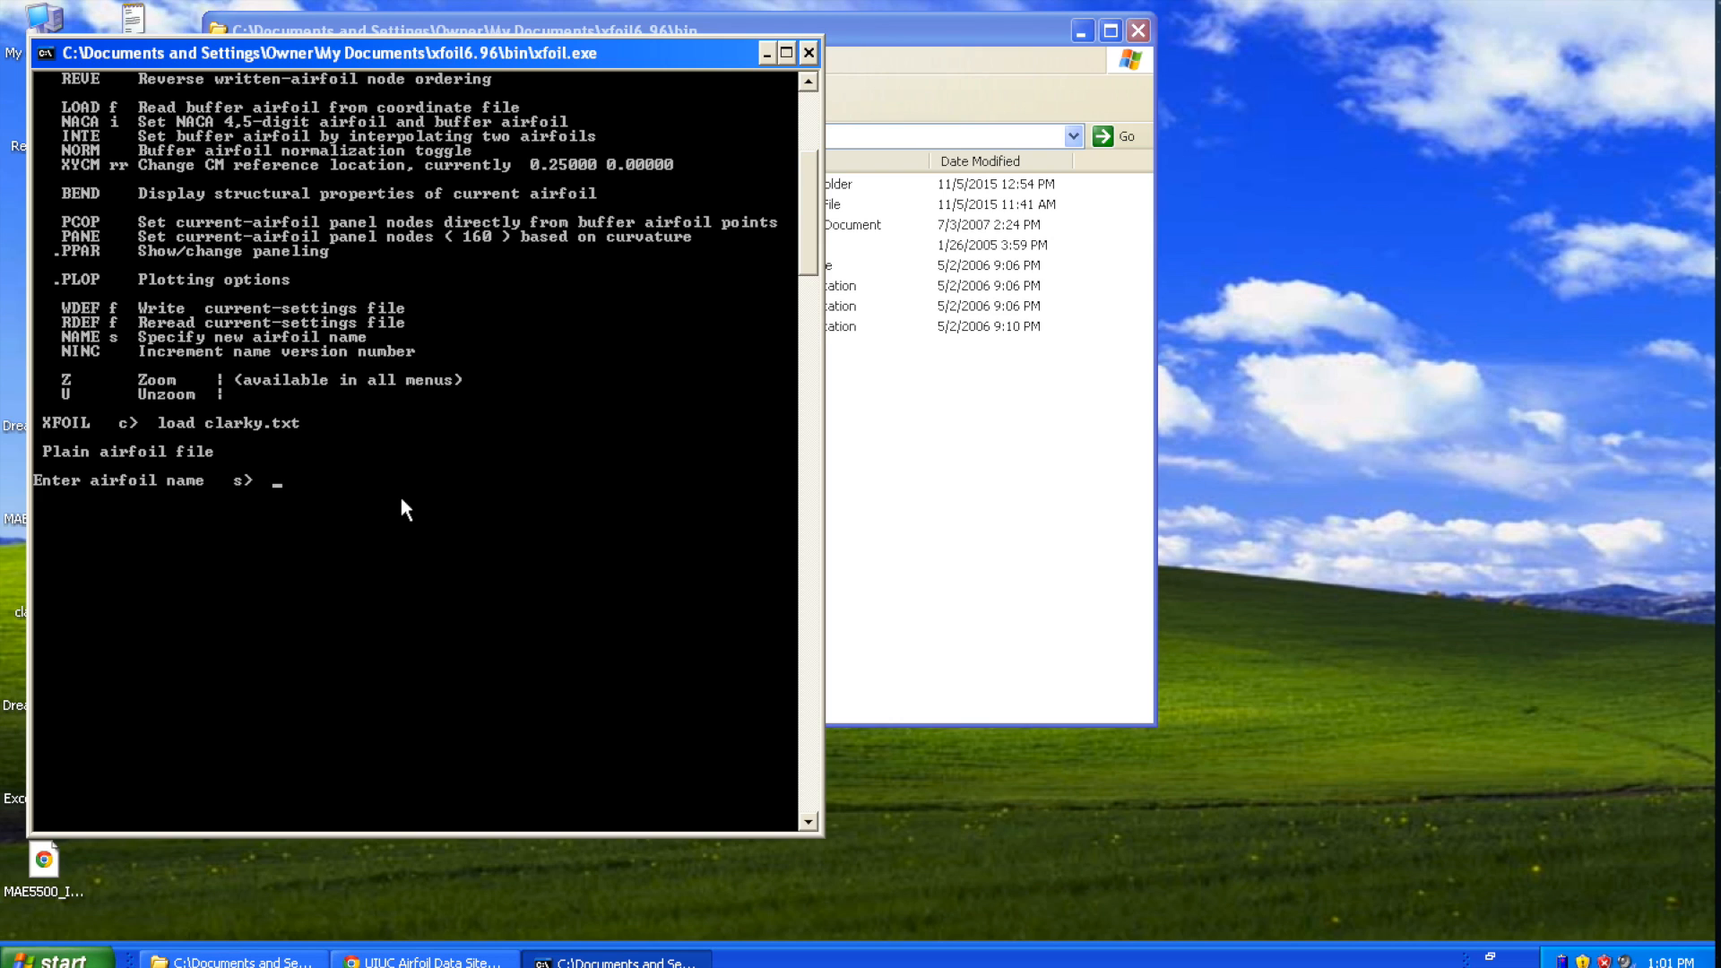
text(clarky)
key(Return)
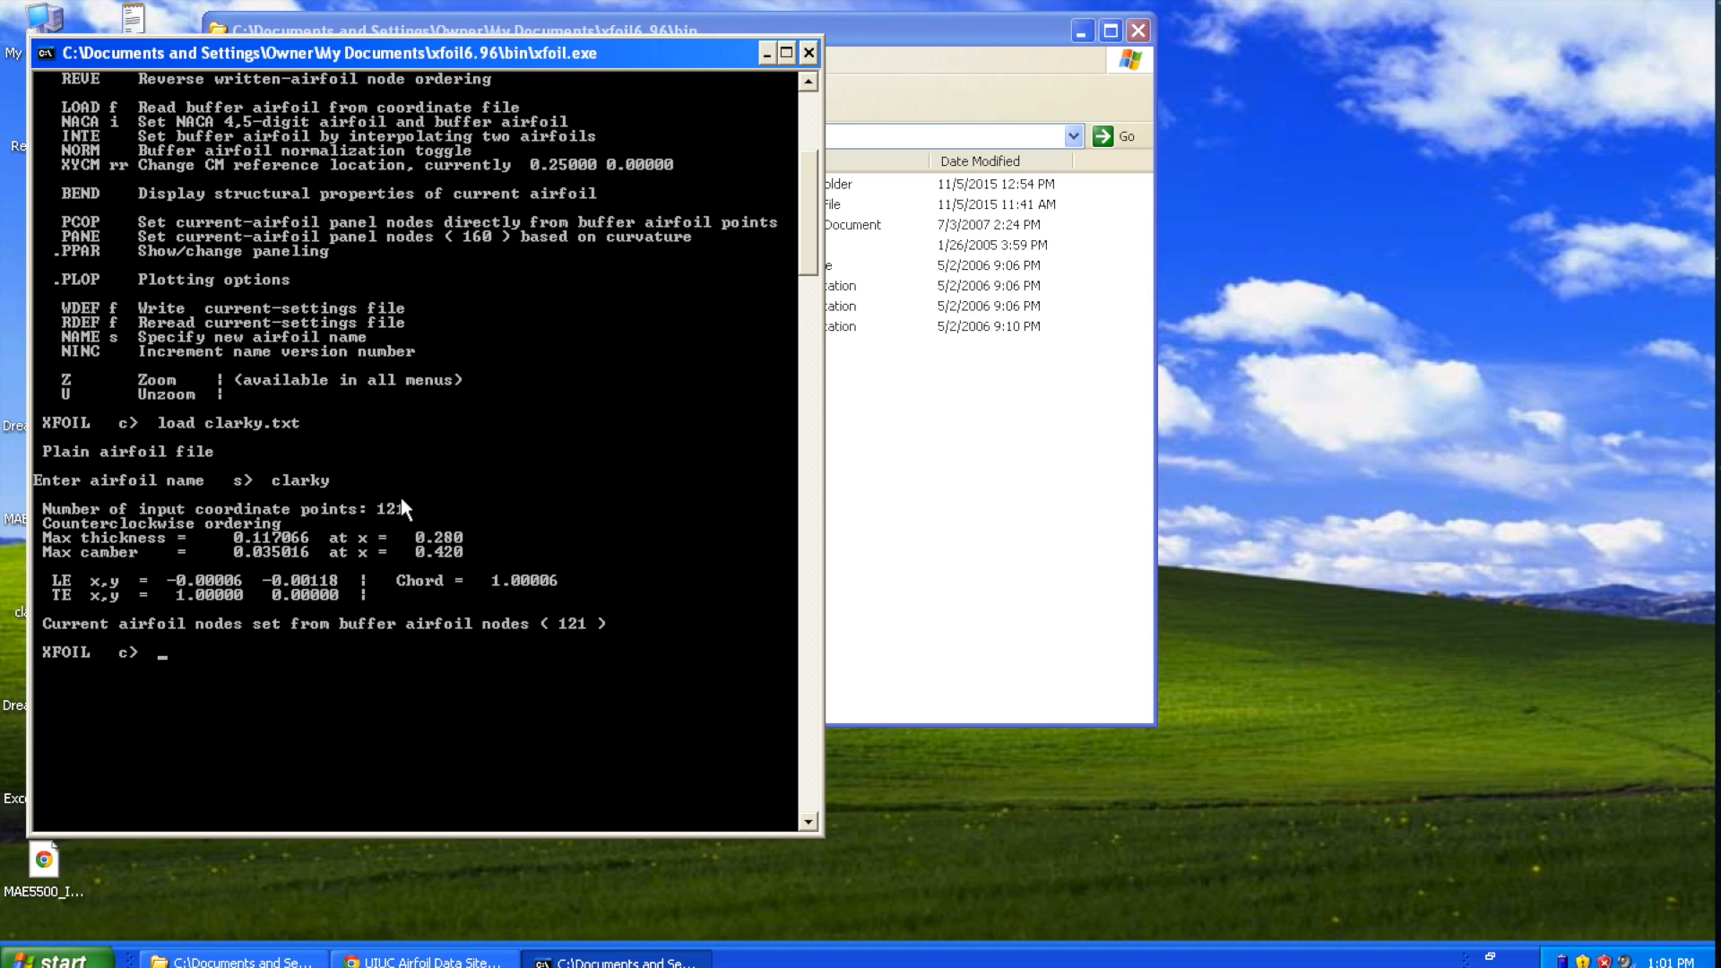
Show the airfoil paneling and its parameters with the ppar command, and move the plot window clear of the console's parameter list.
text(ppar)
key(Return)
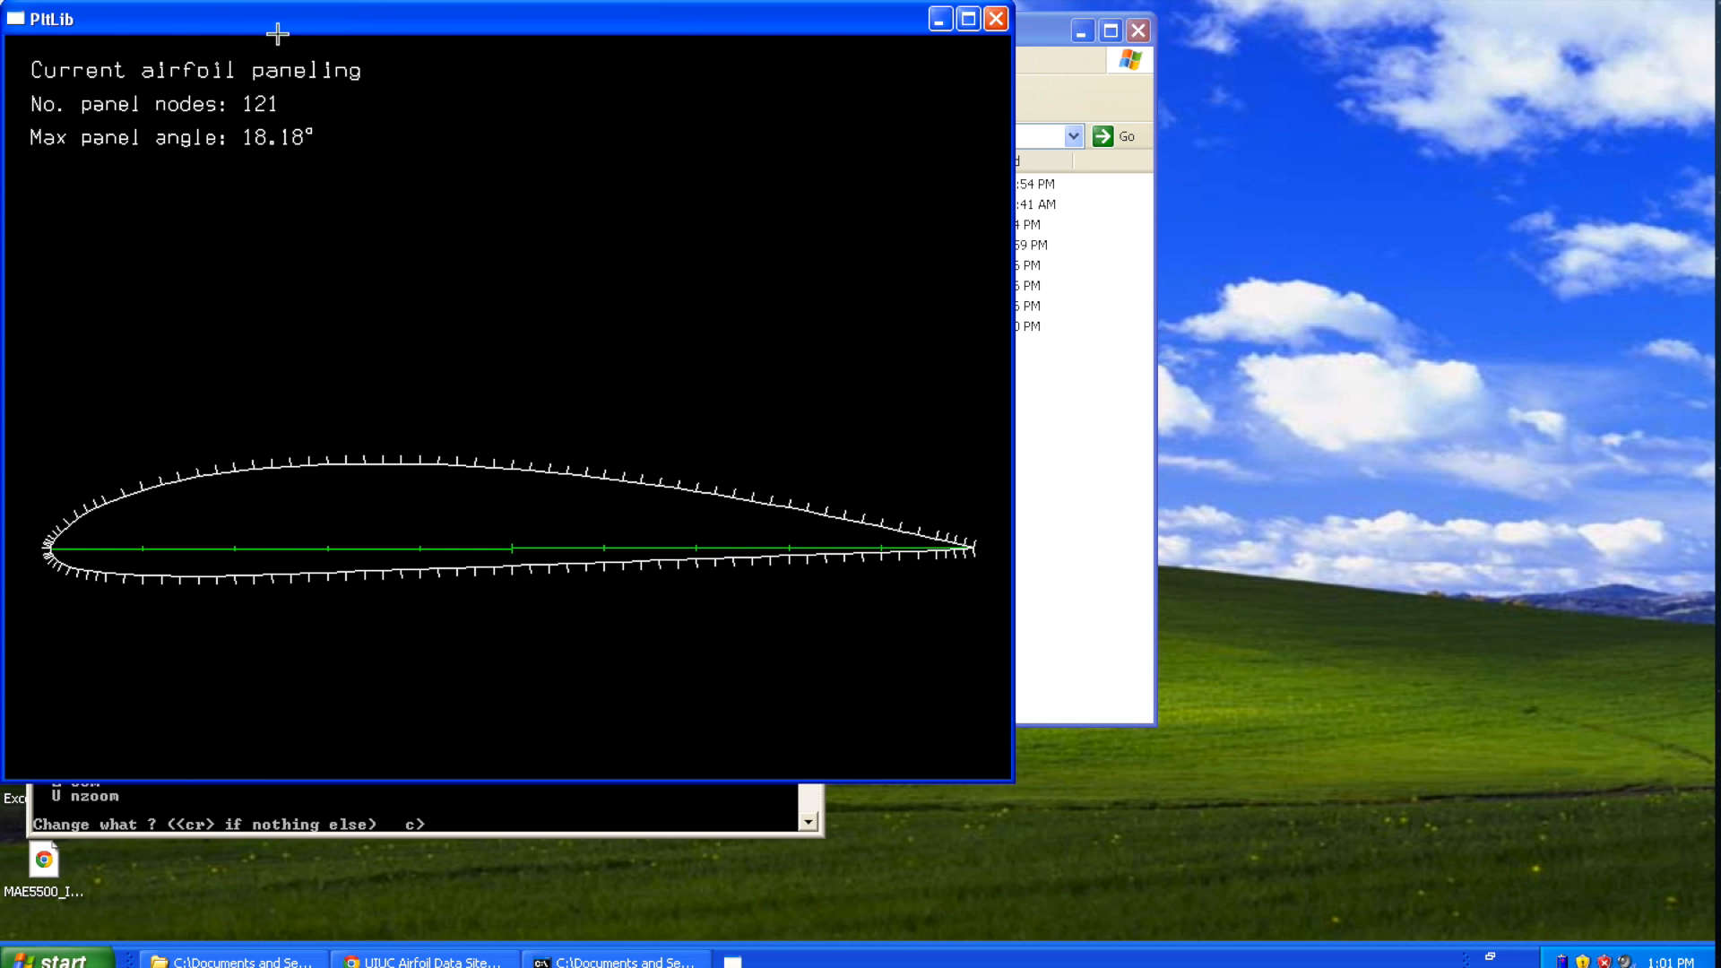
drag(277, 23, 970, 25)
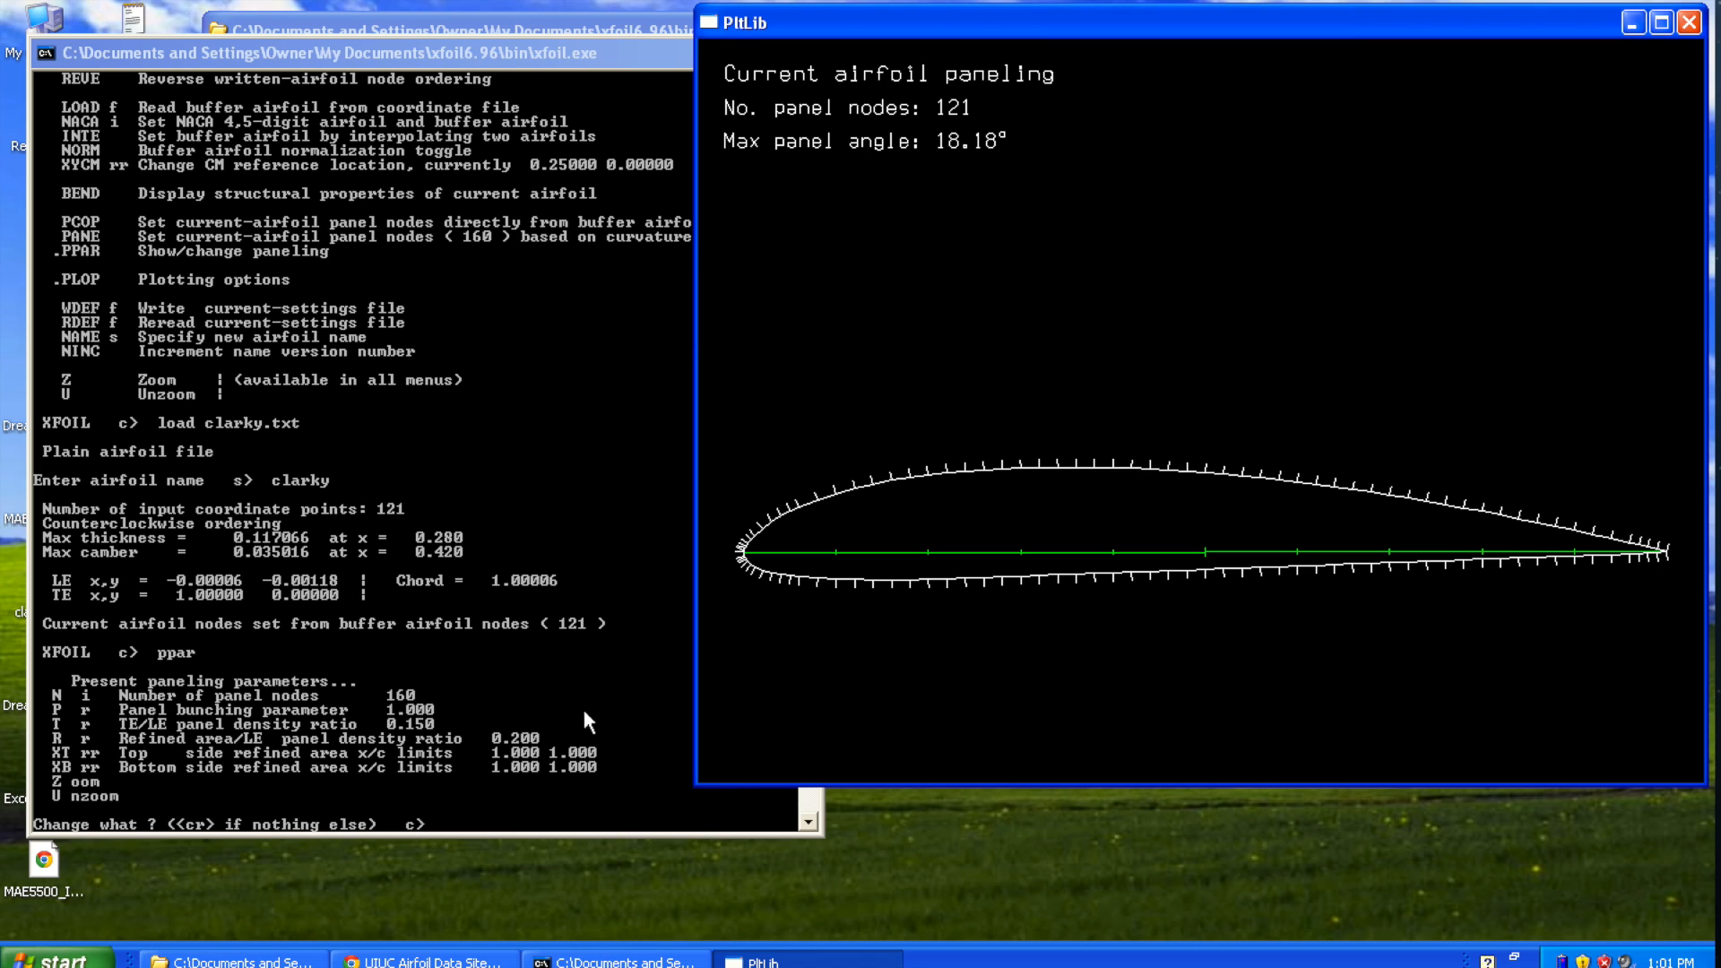
click(427, 740)
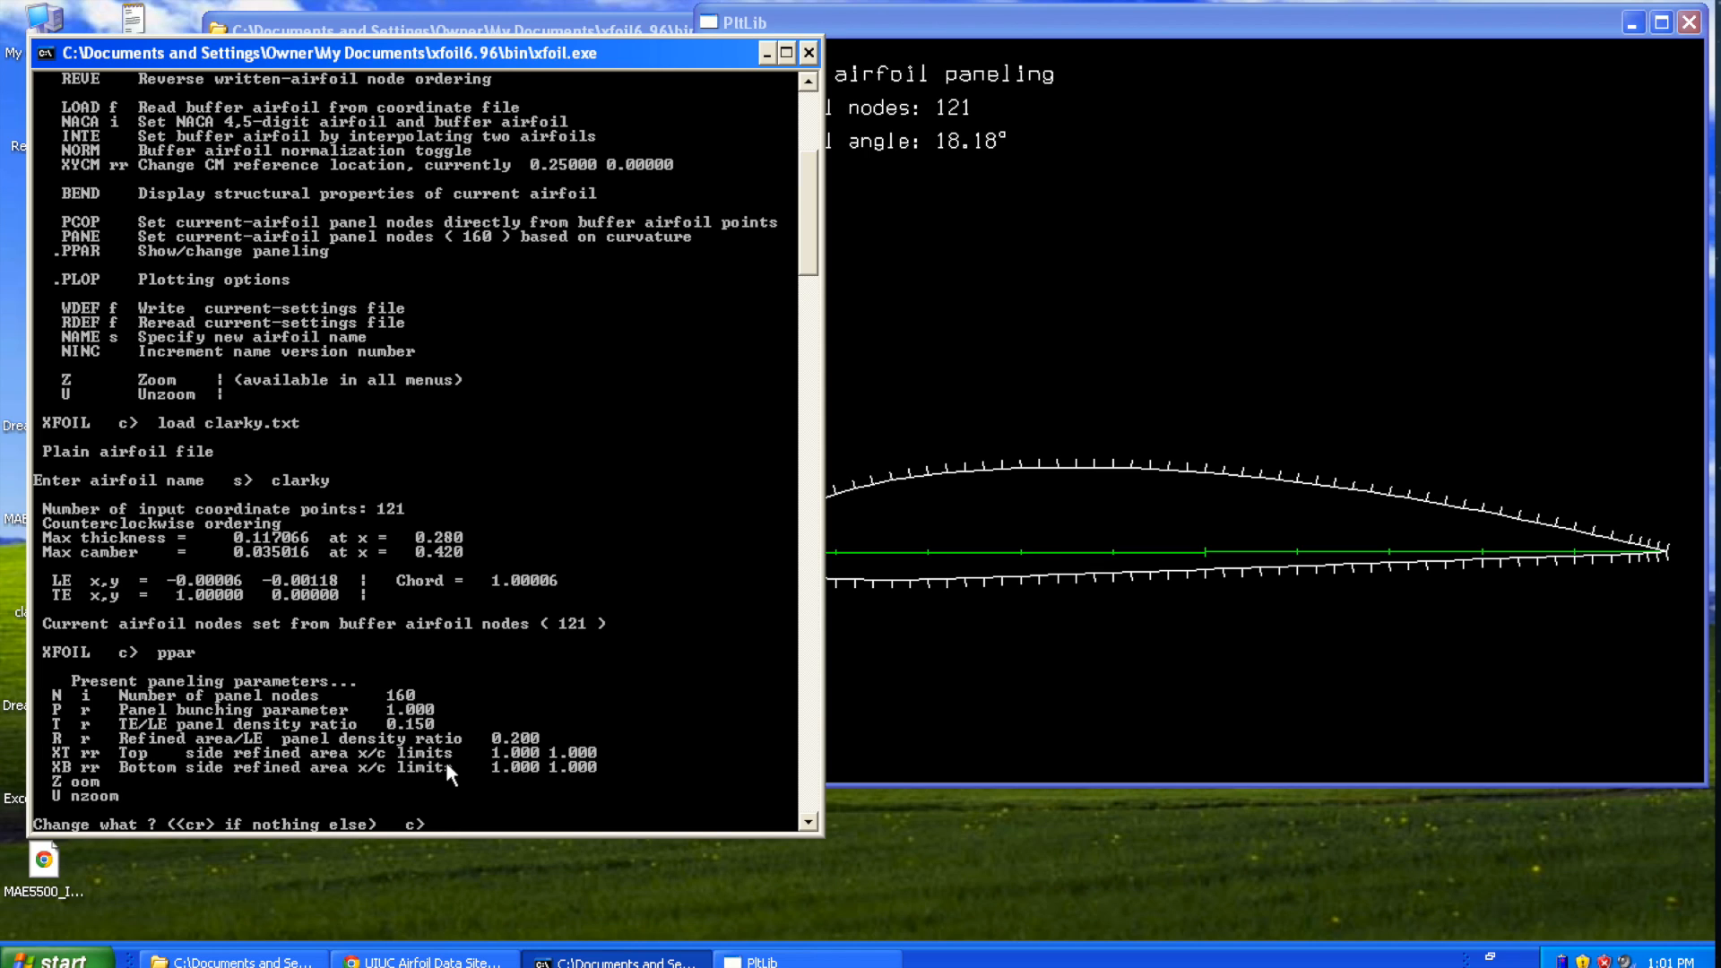
Set the number of panel nodes to 240, apply the repaneling and bring the airfoil plot into full view.
text(n24)
key(BackSpace)
key(BackSpace)
text(249)
key(BackSpace)
text(0)
key(Return)
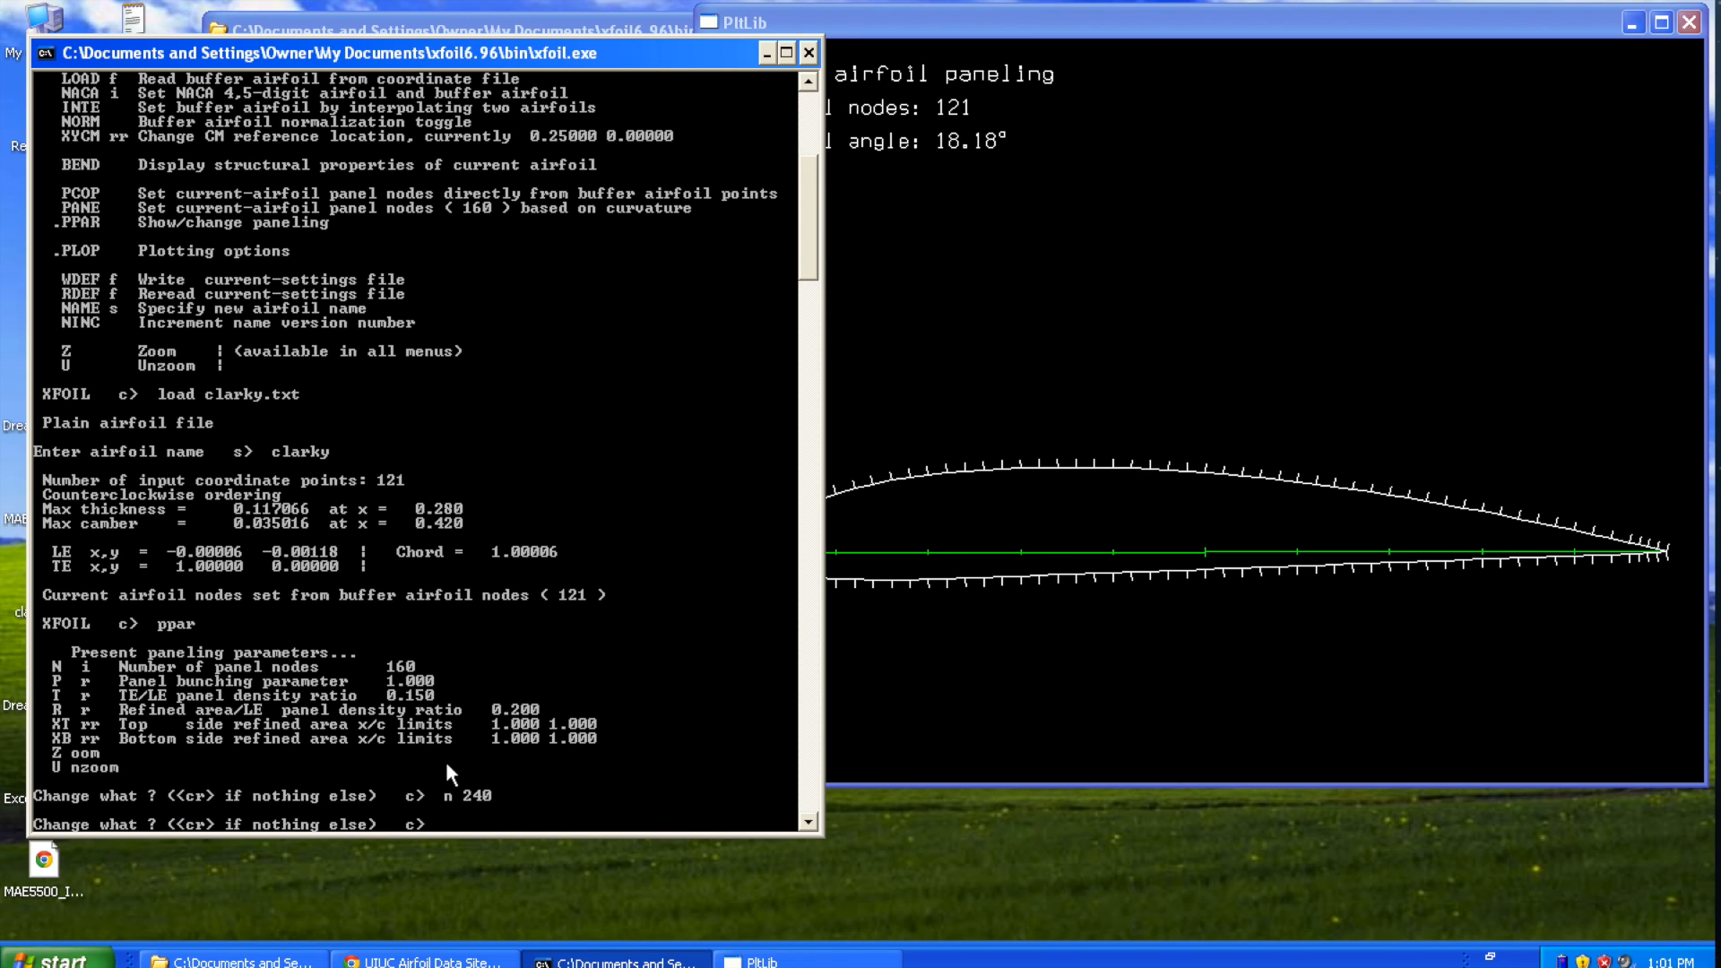
key(Return)
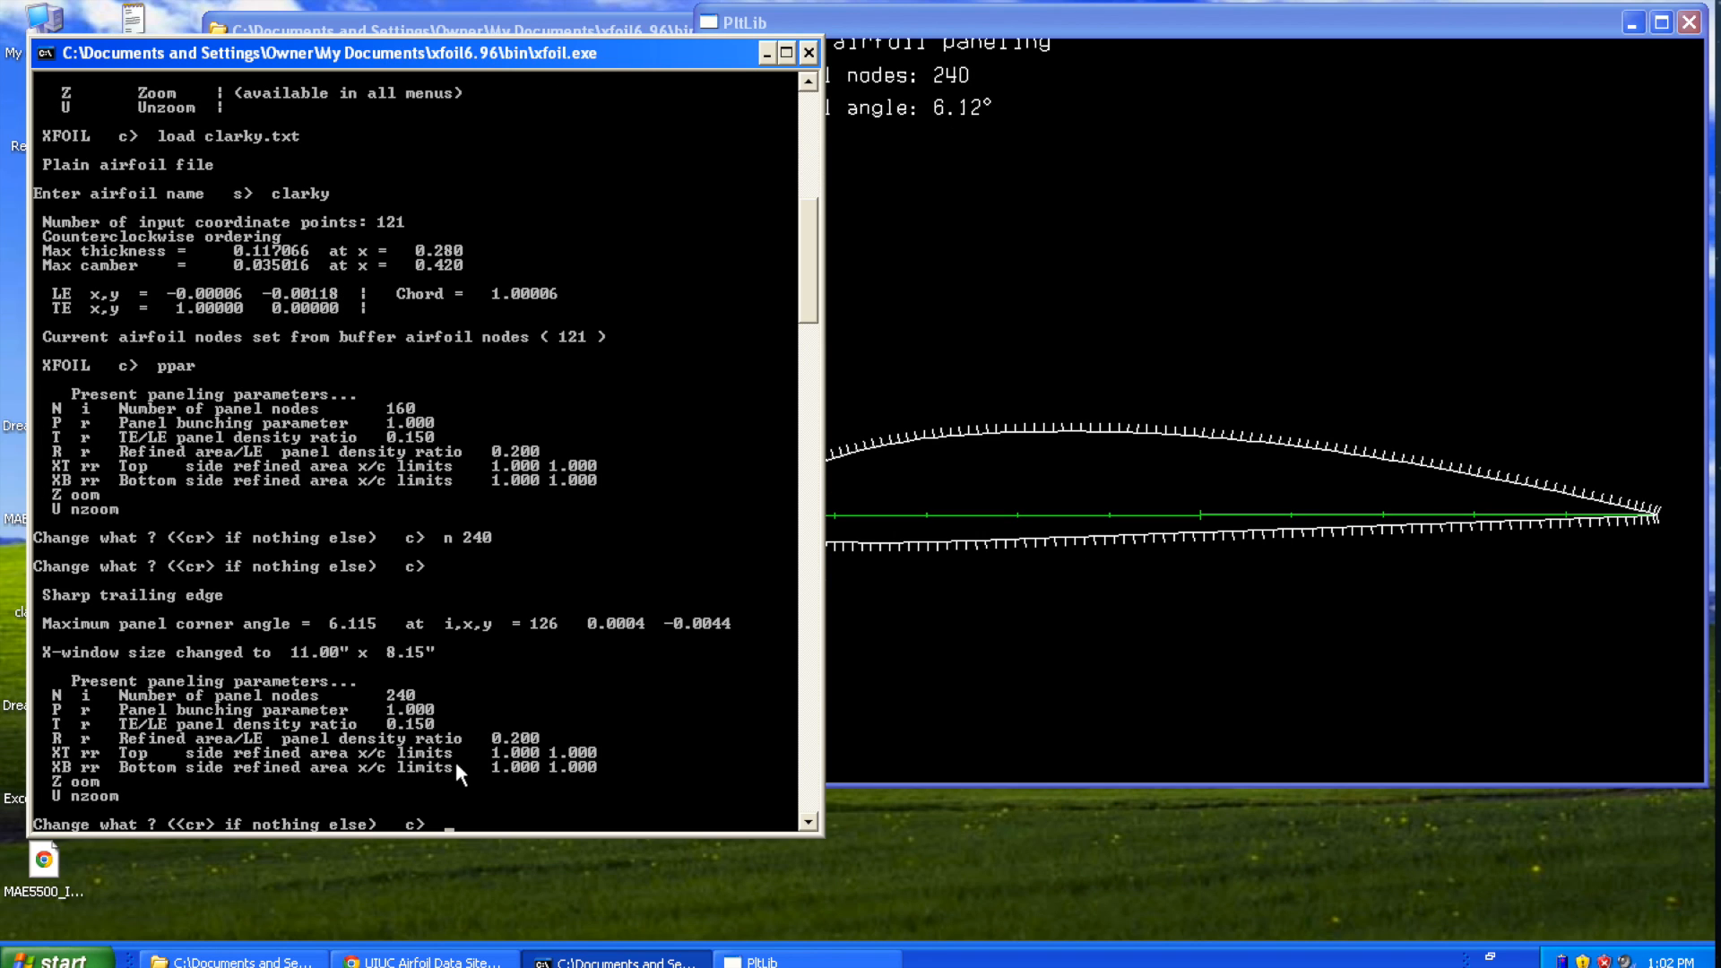
click(1102, 499)
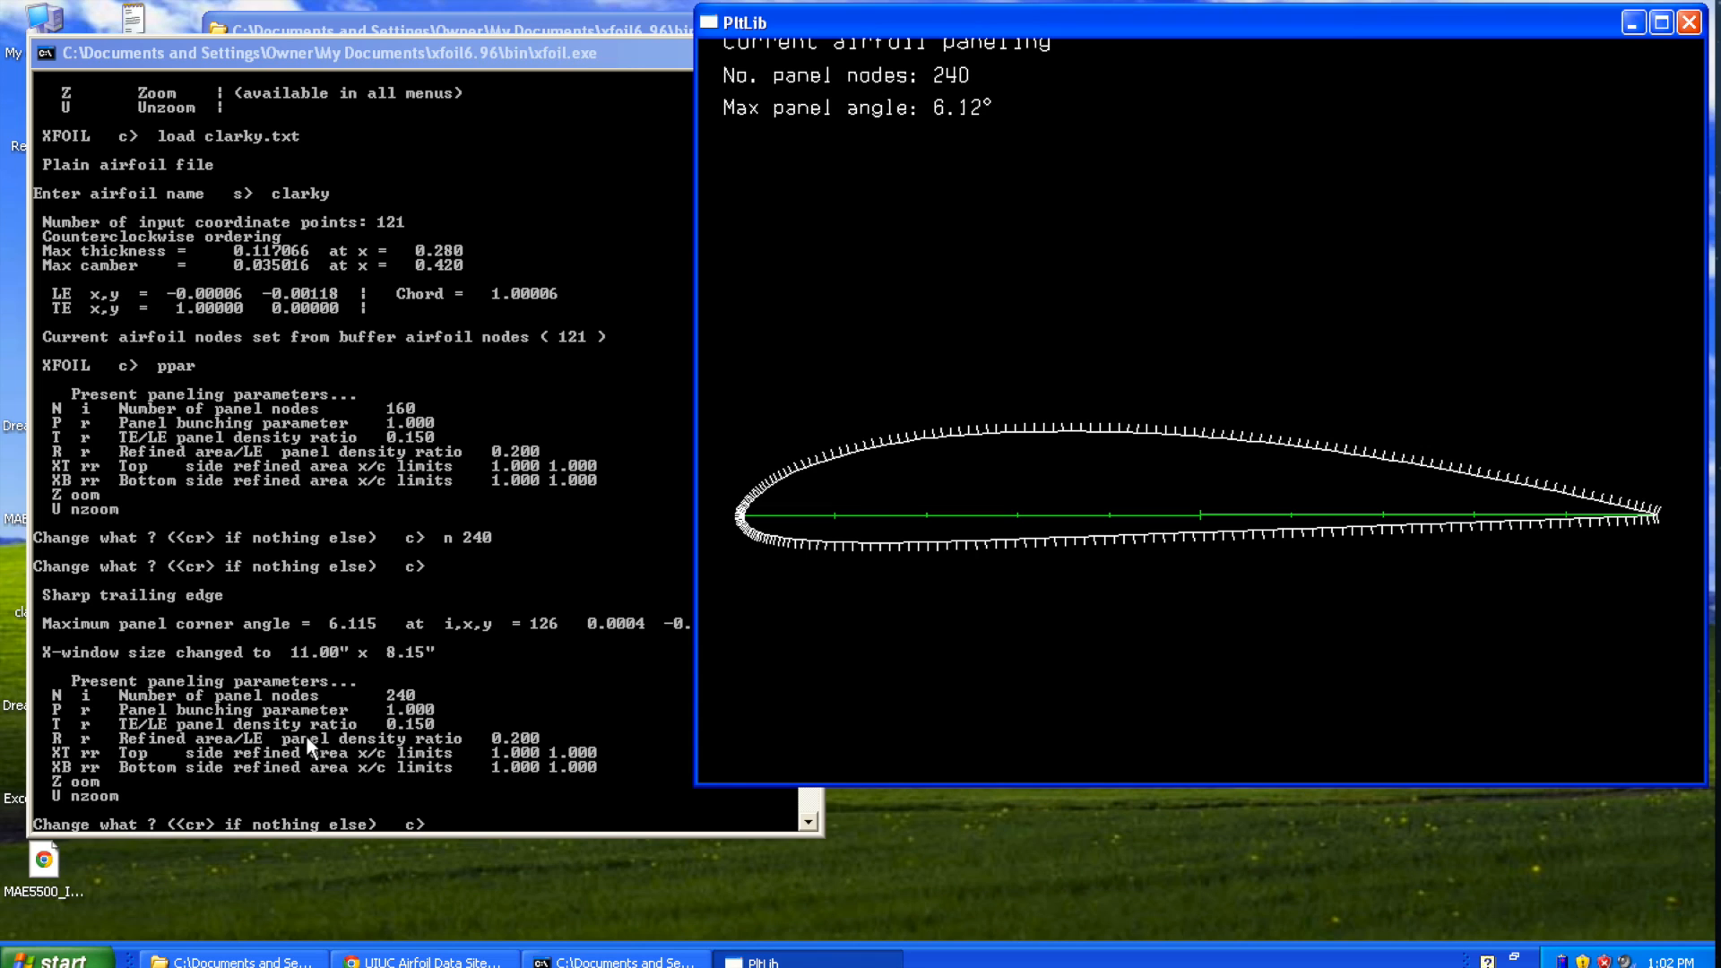
Set the TE/LE panel density ratio to 1, apply it and bring the repaneled airfoil plot into full view.
click(374, 723)
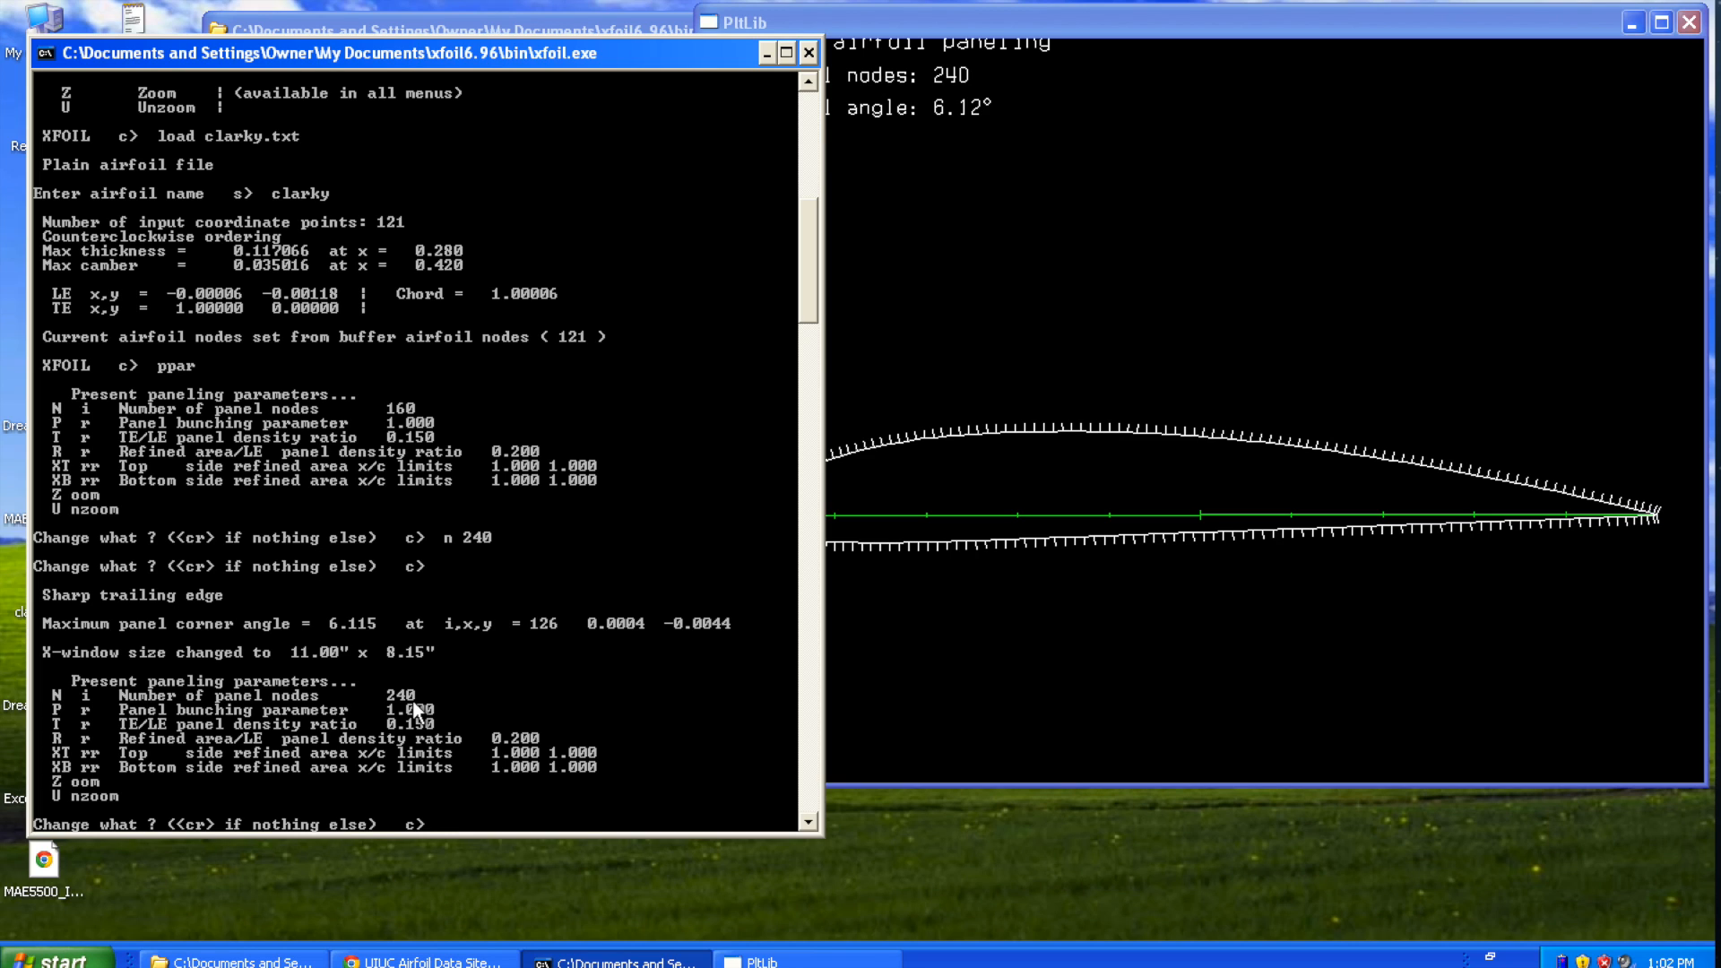
text(t 1)
key(Return)
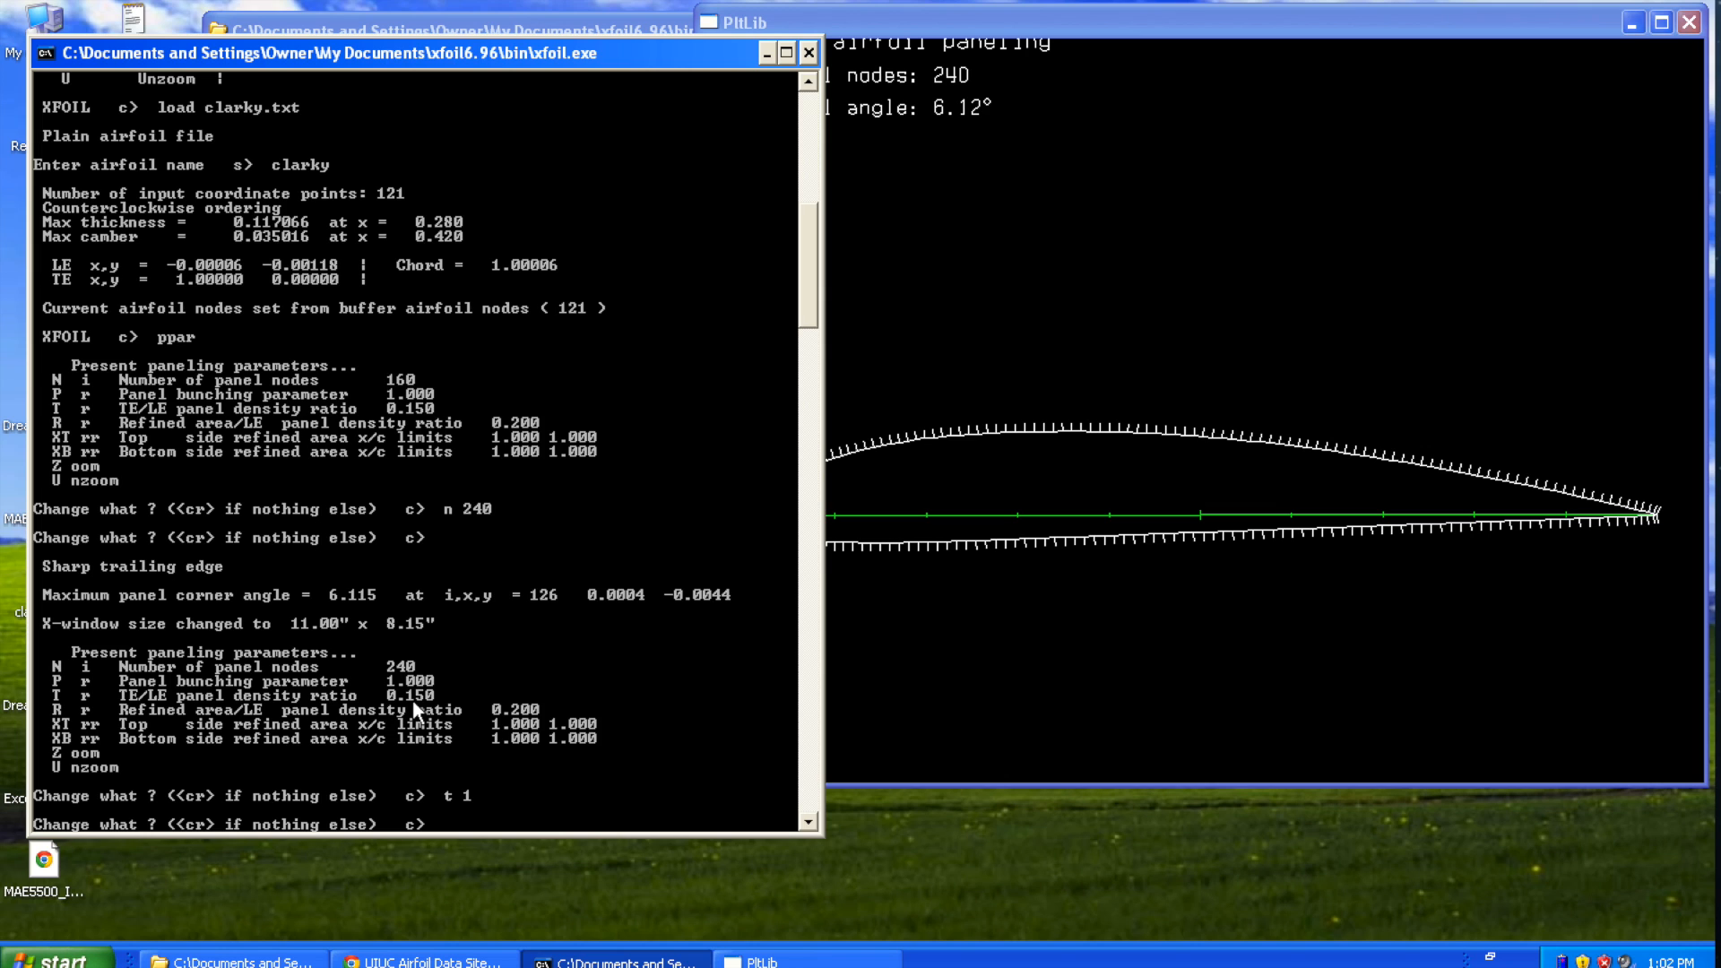
key(Return)
click(843, 574)
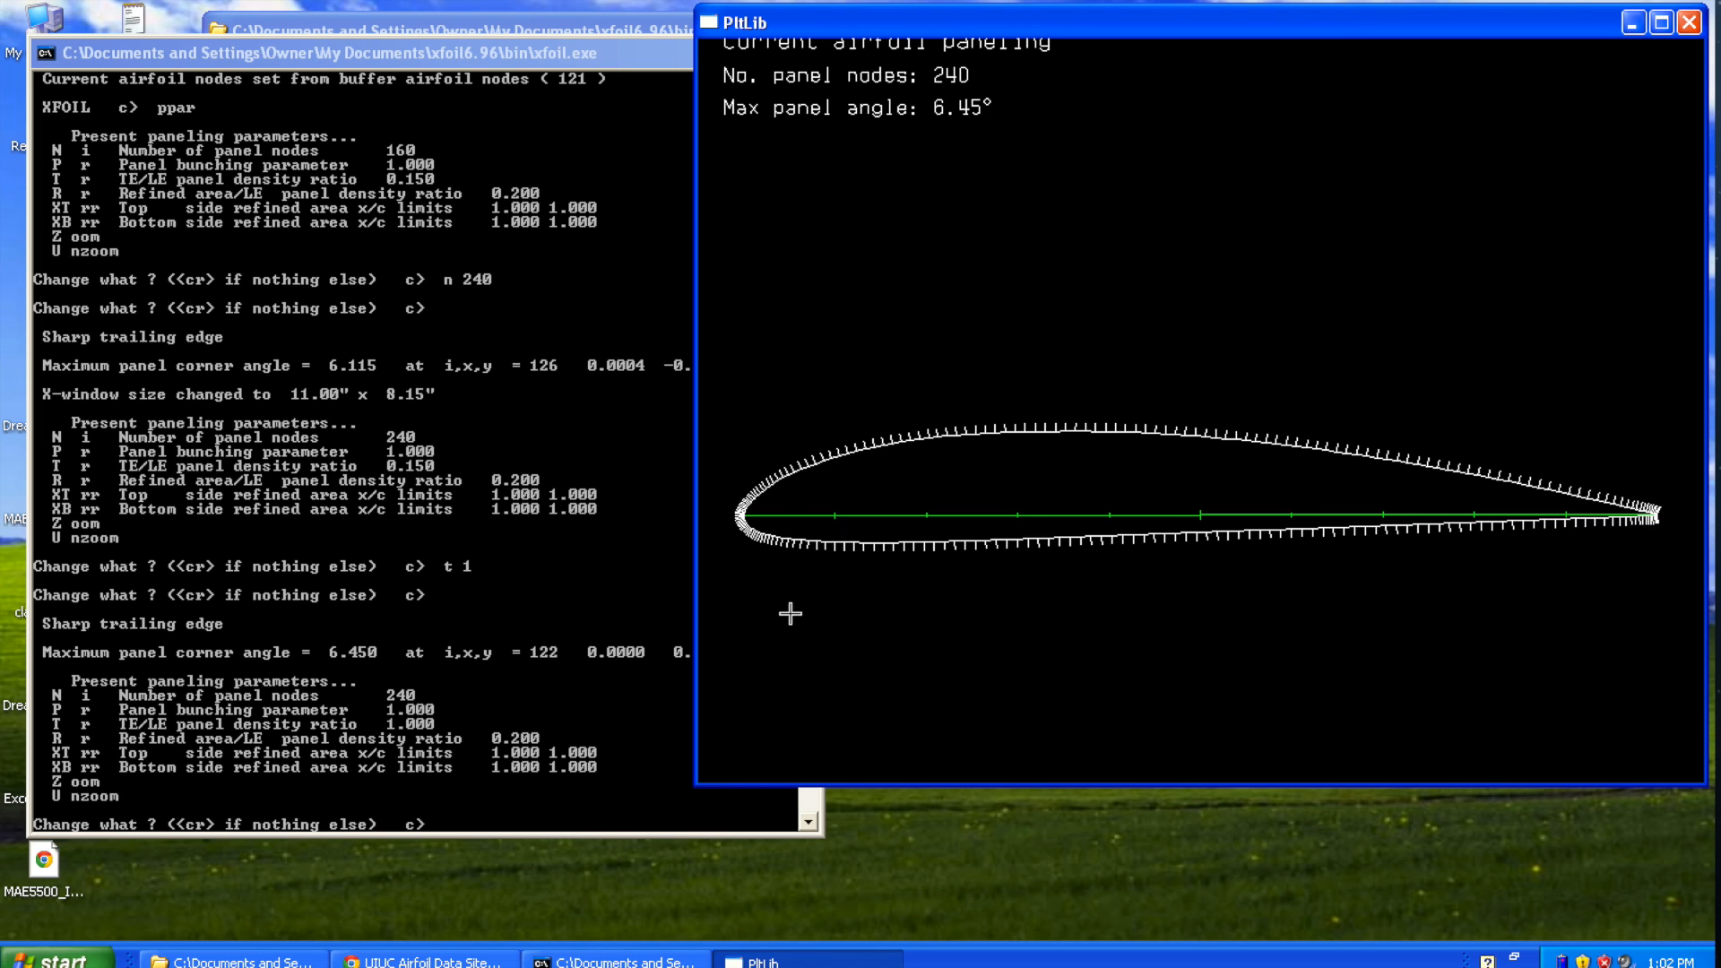
Leave the paneling parameters in the XFOIL console and enter the operating-point routine with oper.
click(533, 606)
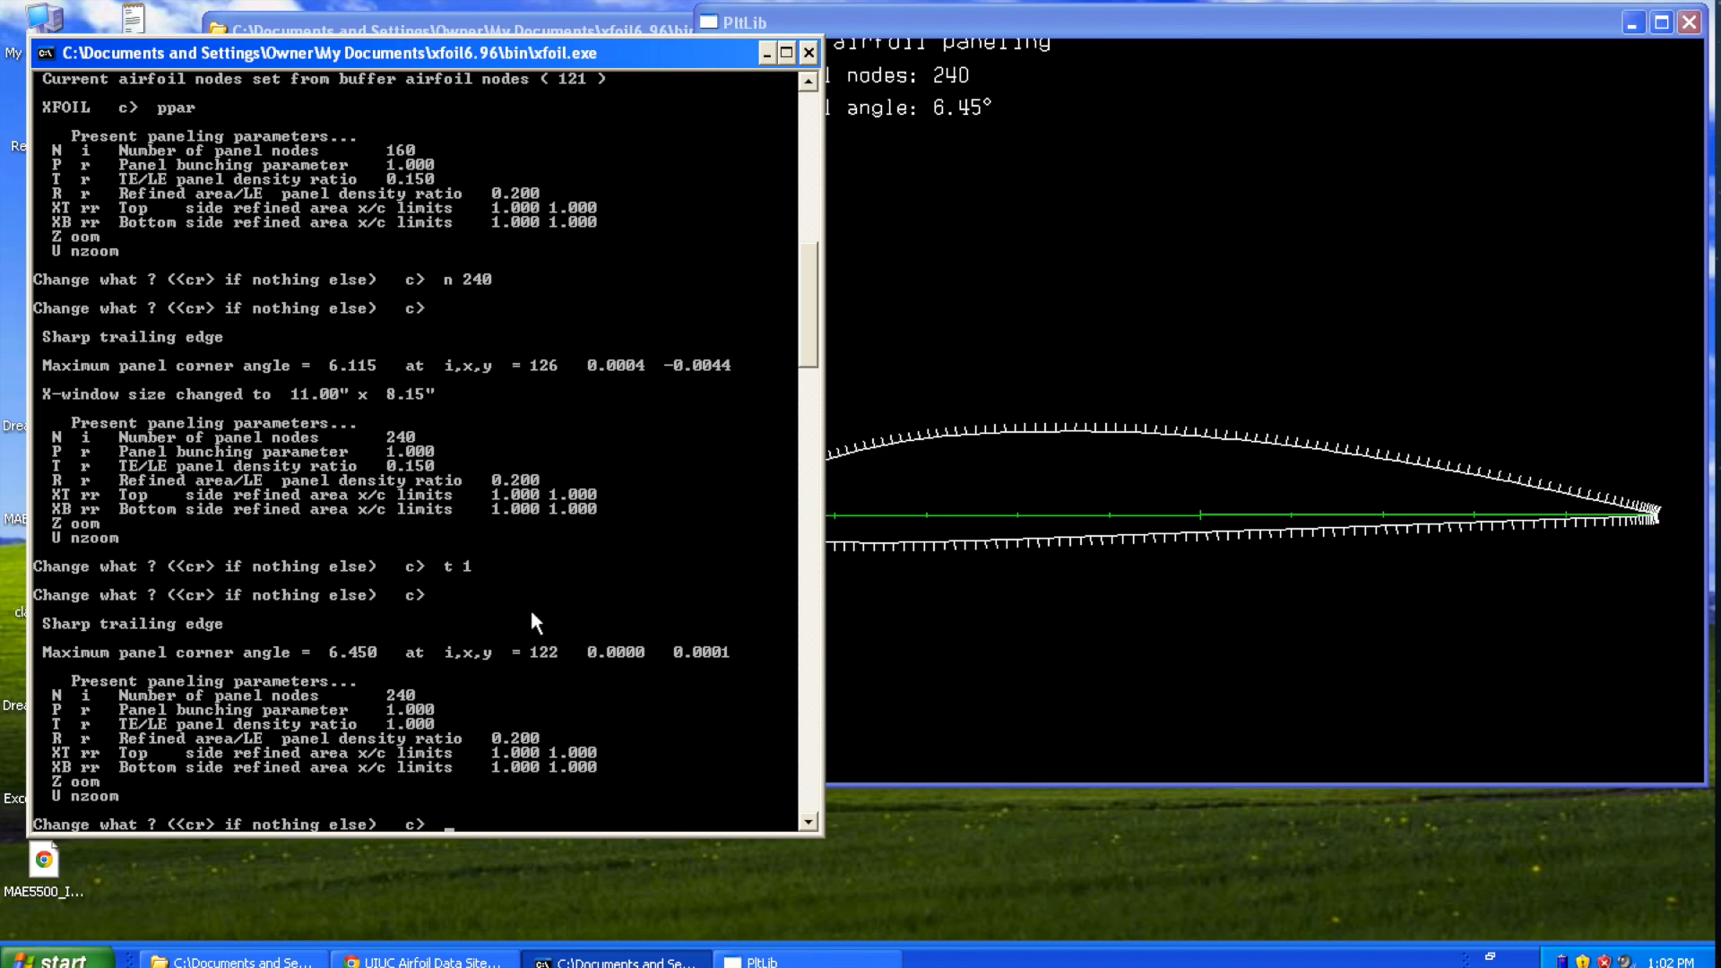
key(Return)
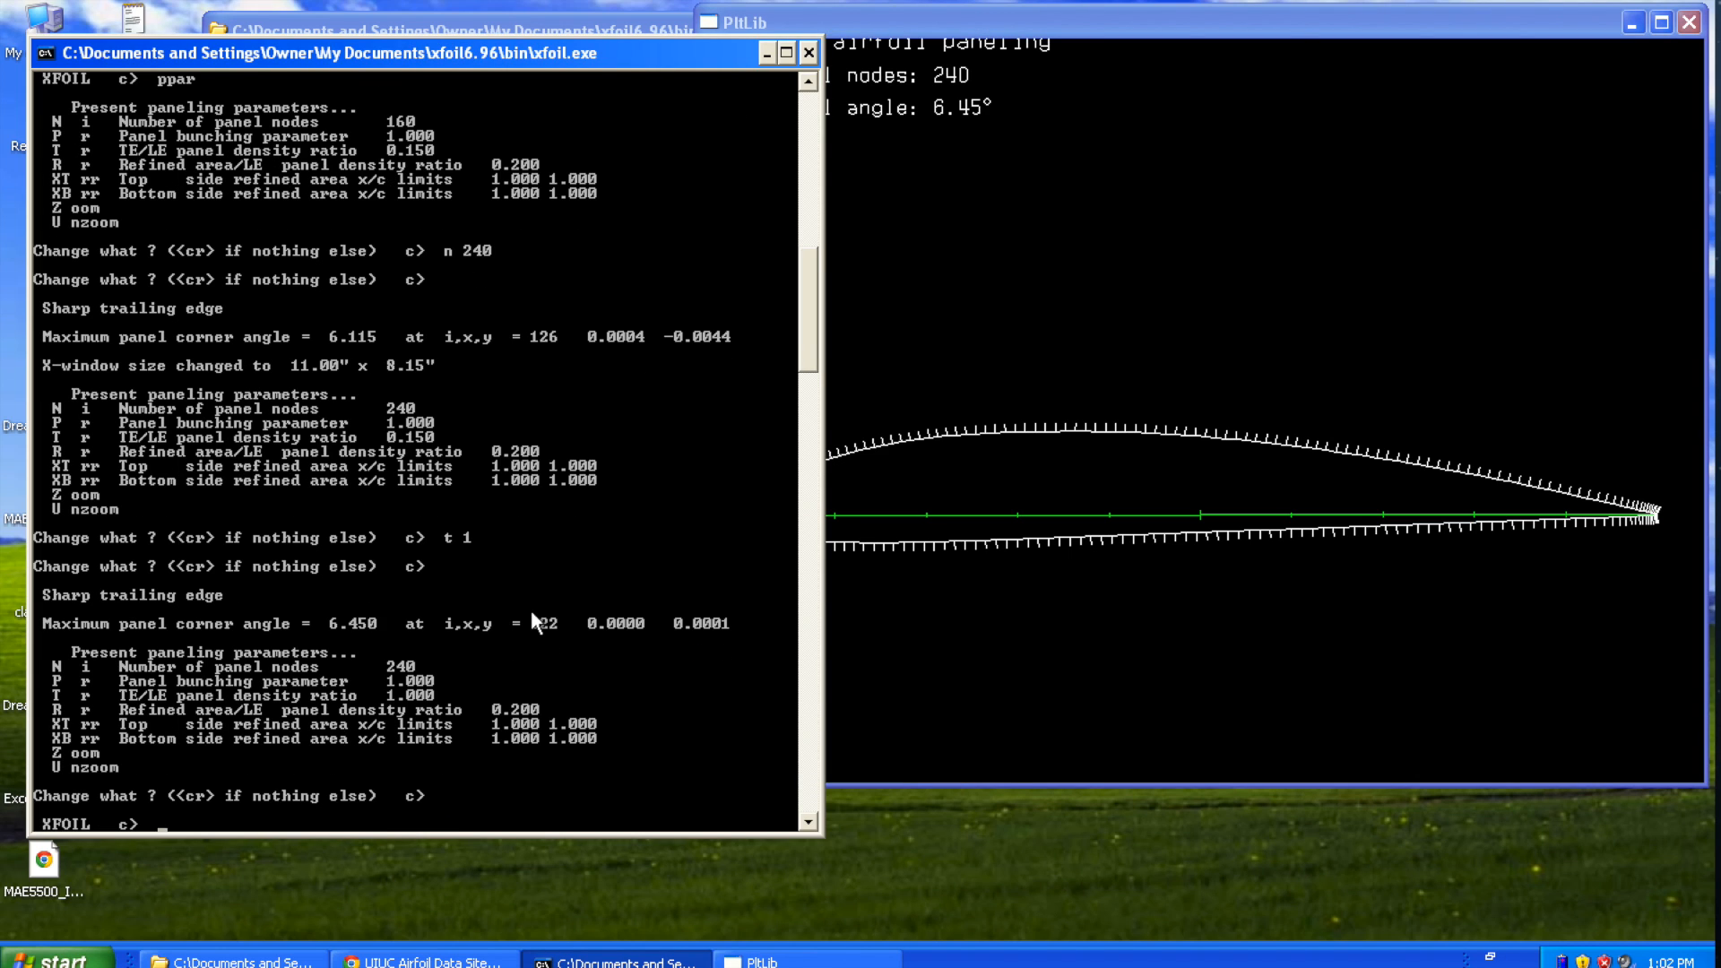
text(oper)
key(Return)
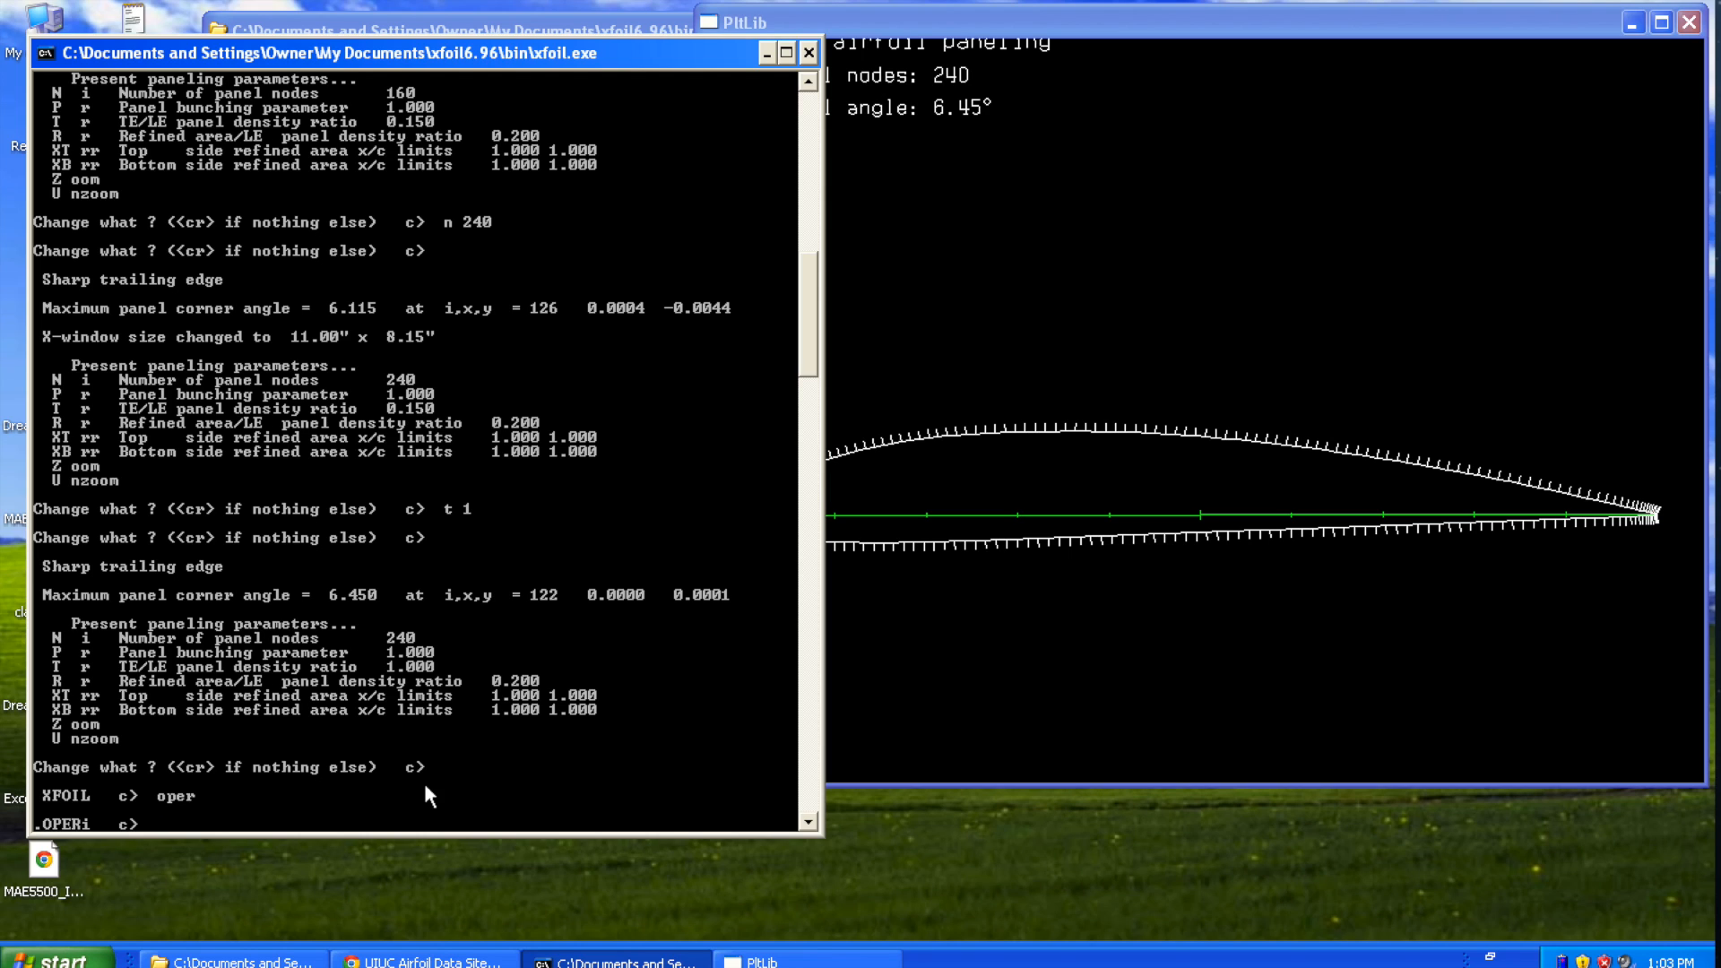
Switch to the browser and show the input section of Aerospaceweb's Atmospheric Properties Calculator.
click(421, 961)
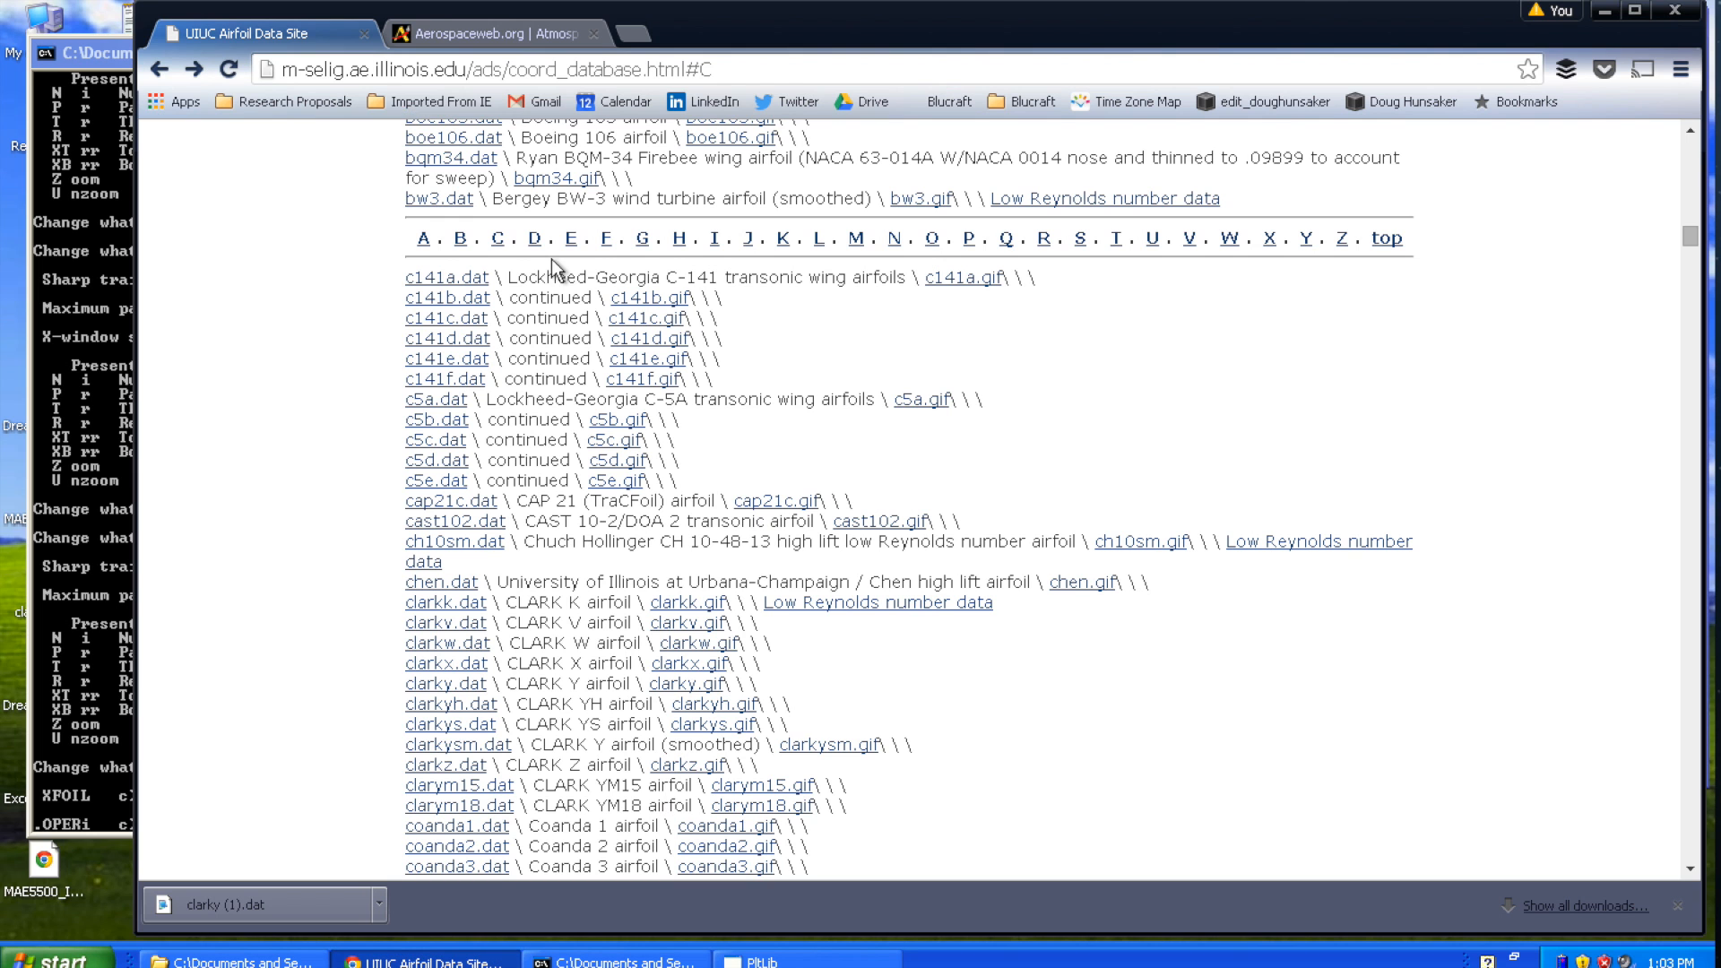
click(461, 31)
scroll(459, 294, up, 1)
scroll(457, 294, up, 15)
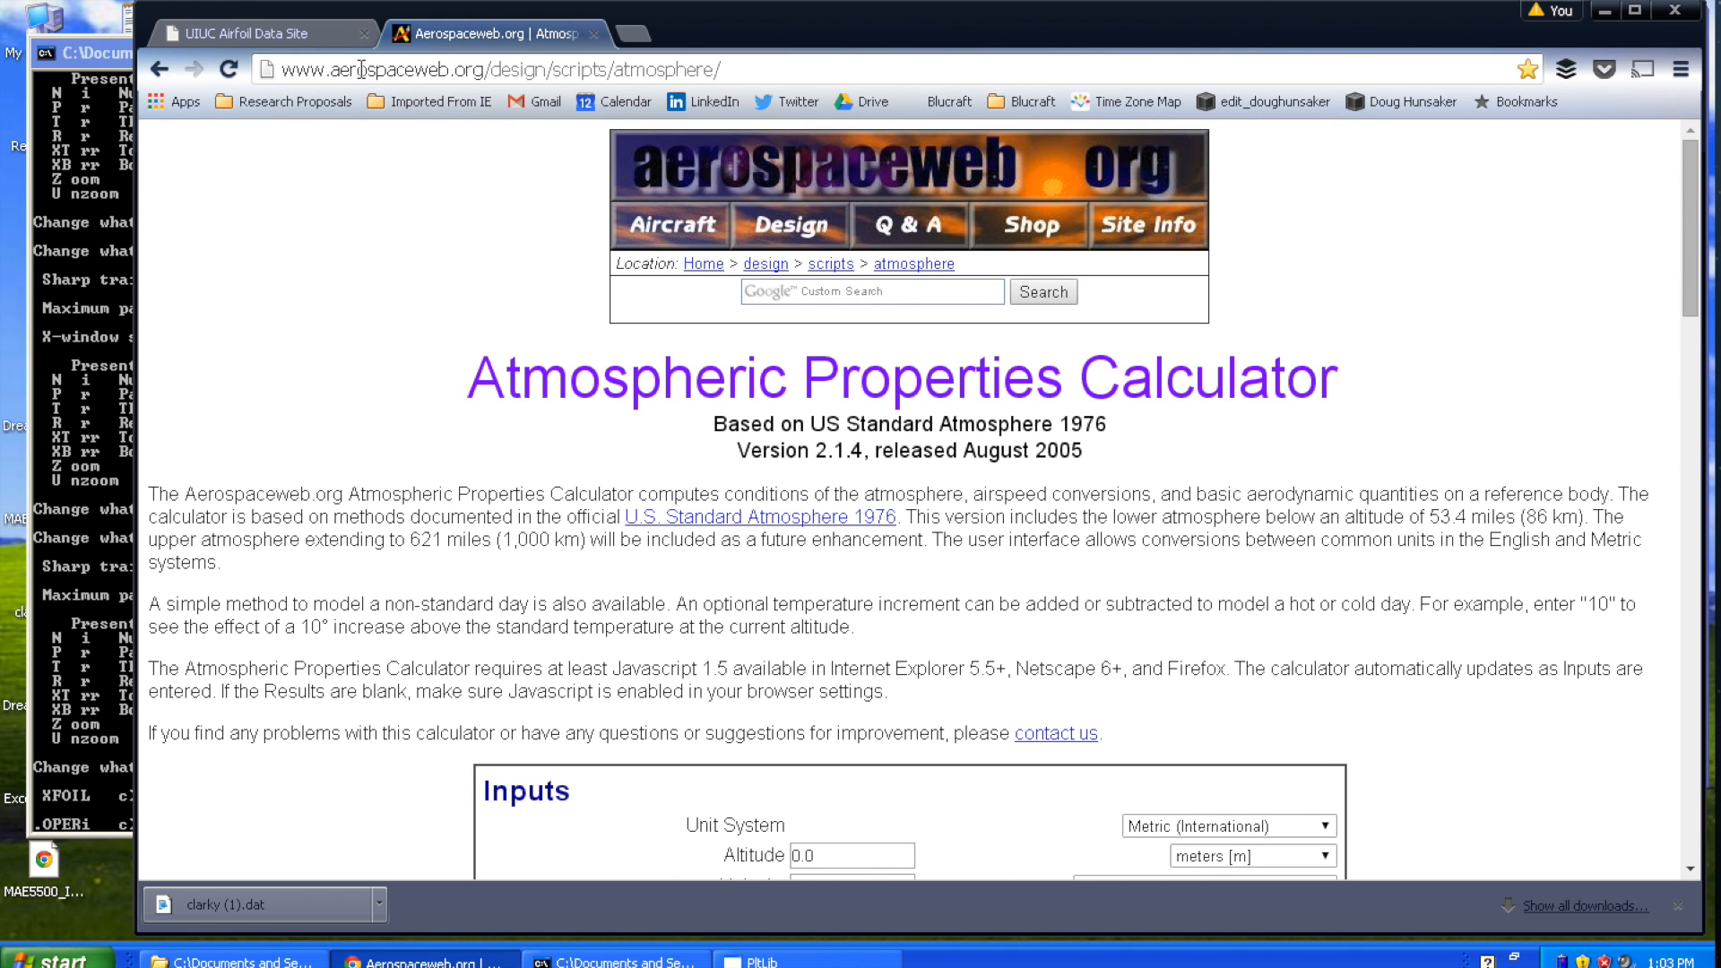
scroll(741, 667, down, 5)
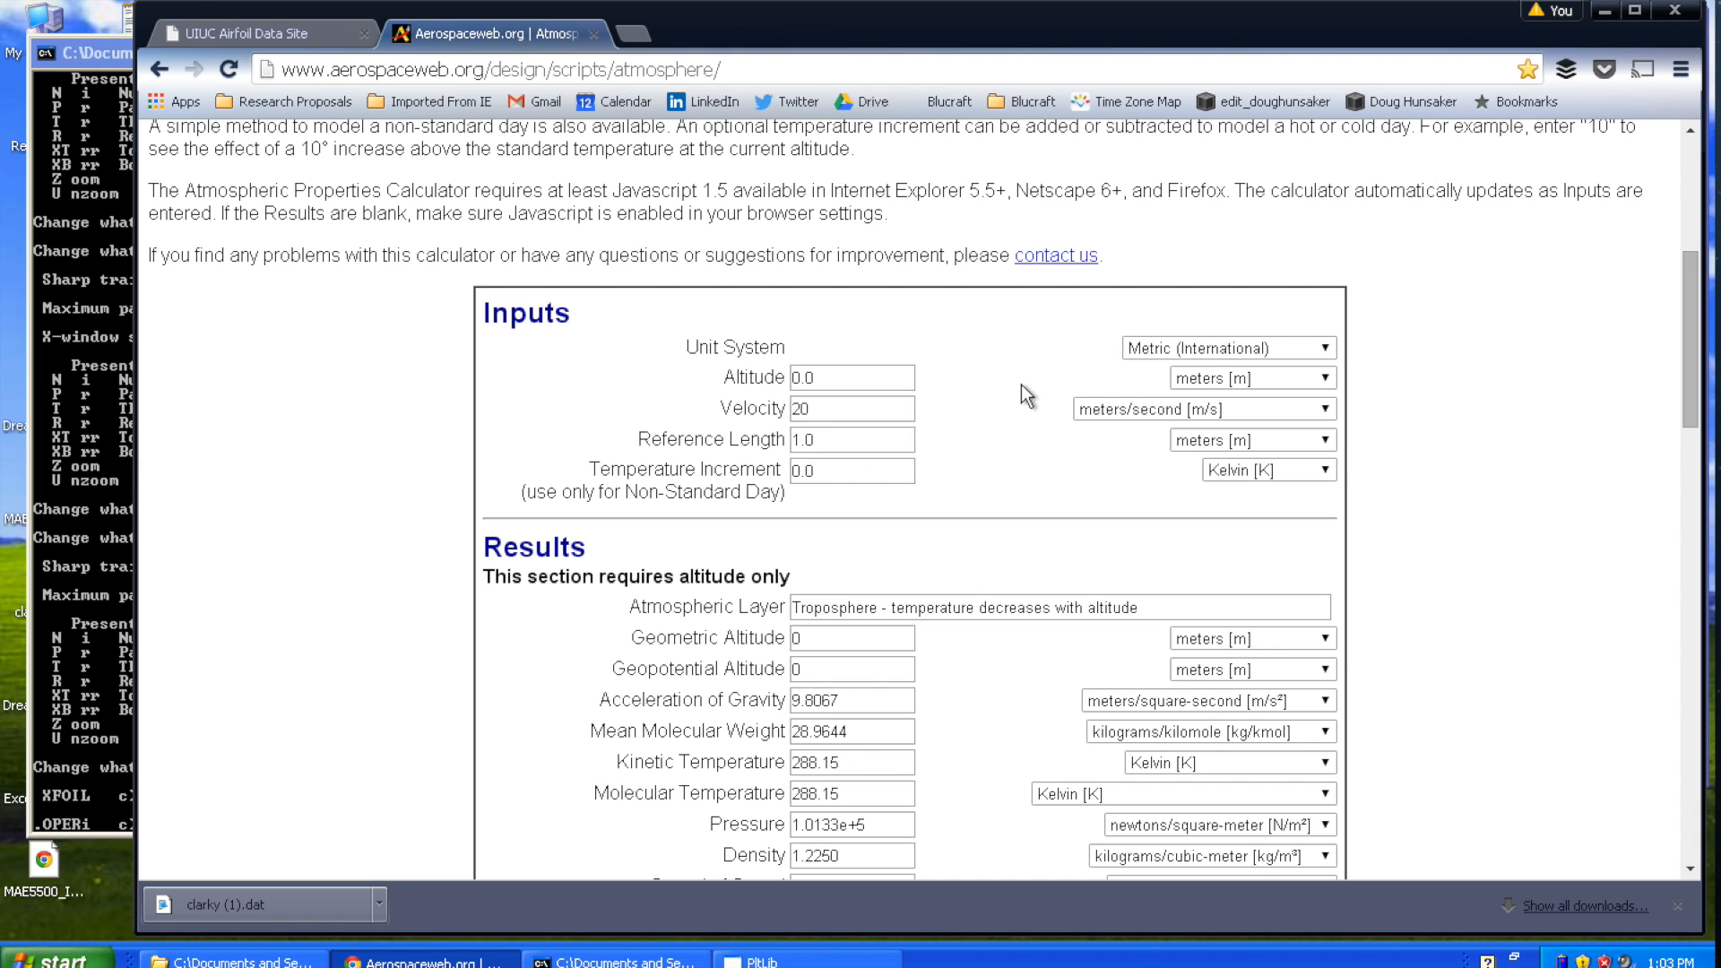
Select Metric (International) as the calculator's unit system and meters as the altitude unit.
click(1173, 347)
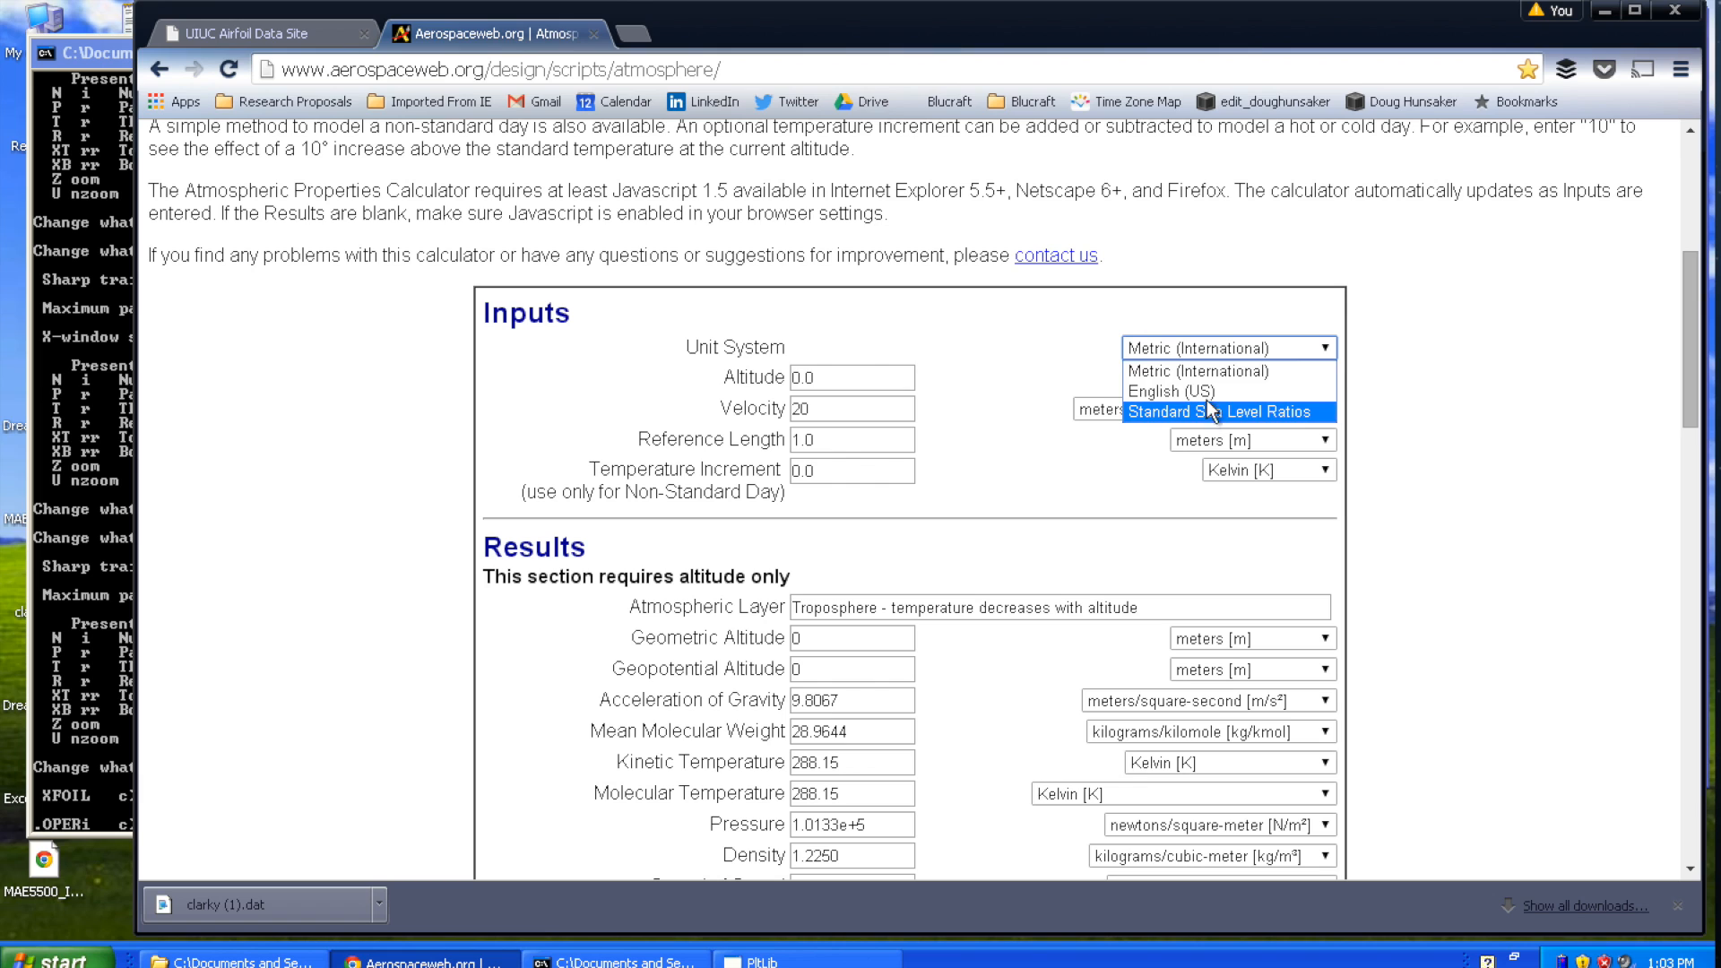
click(1211, 371)
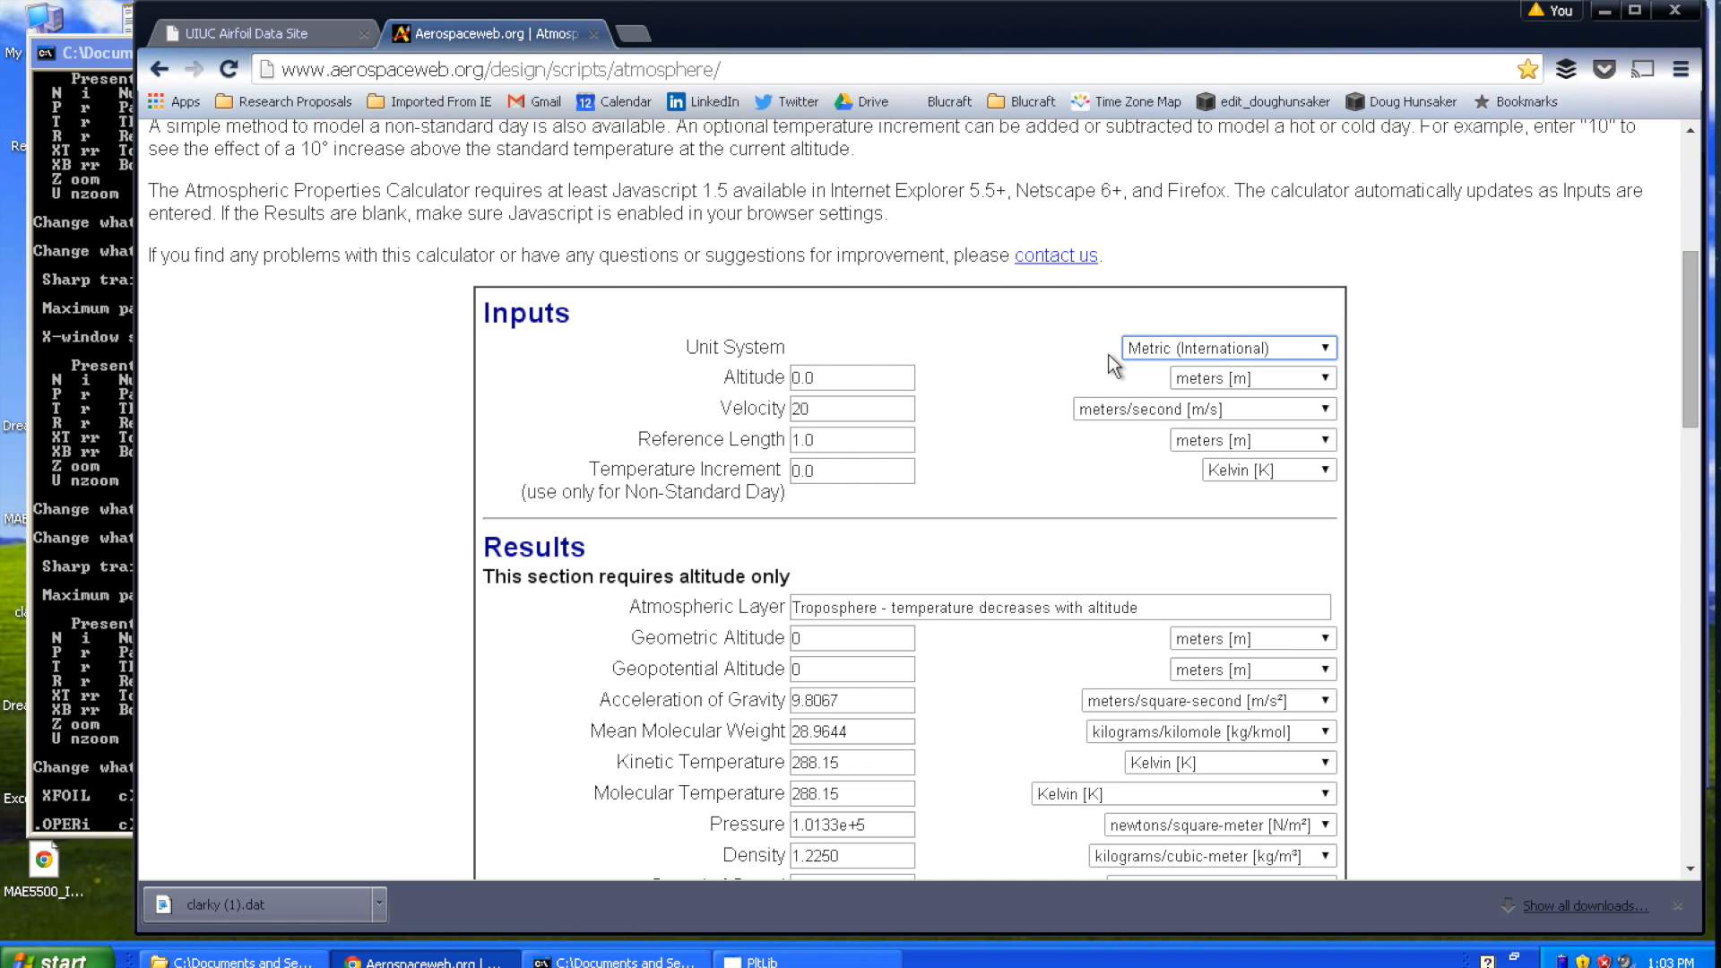
click(853, 378)
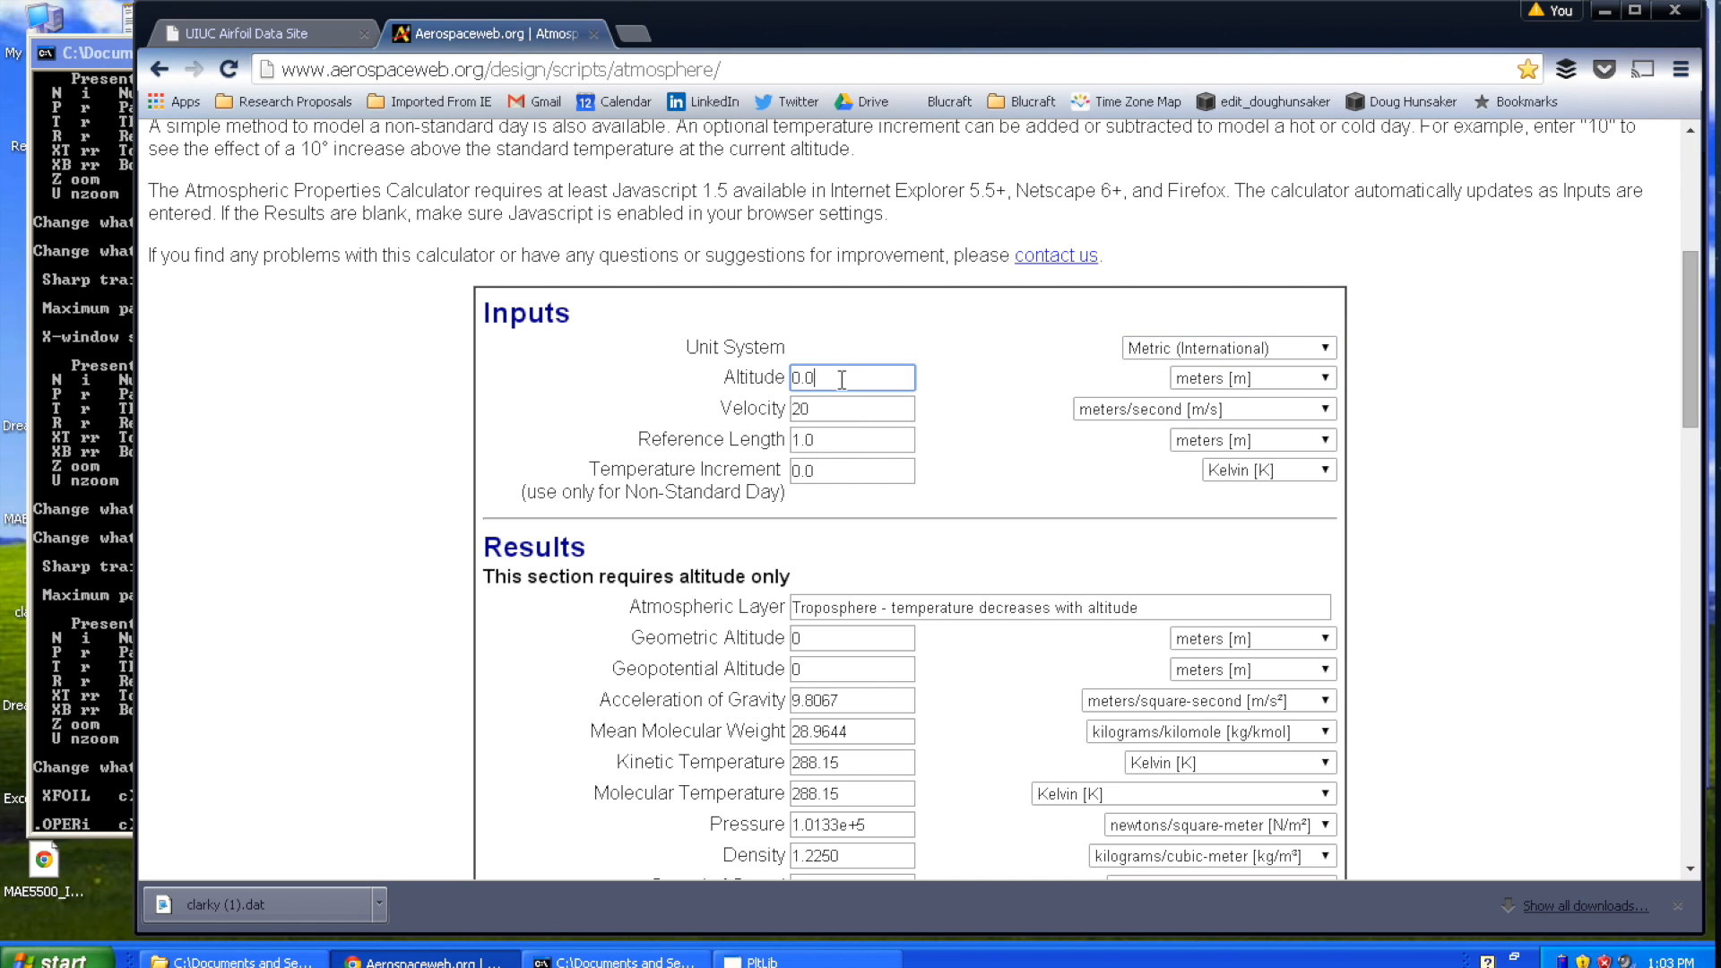
click(1285, 380)
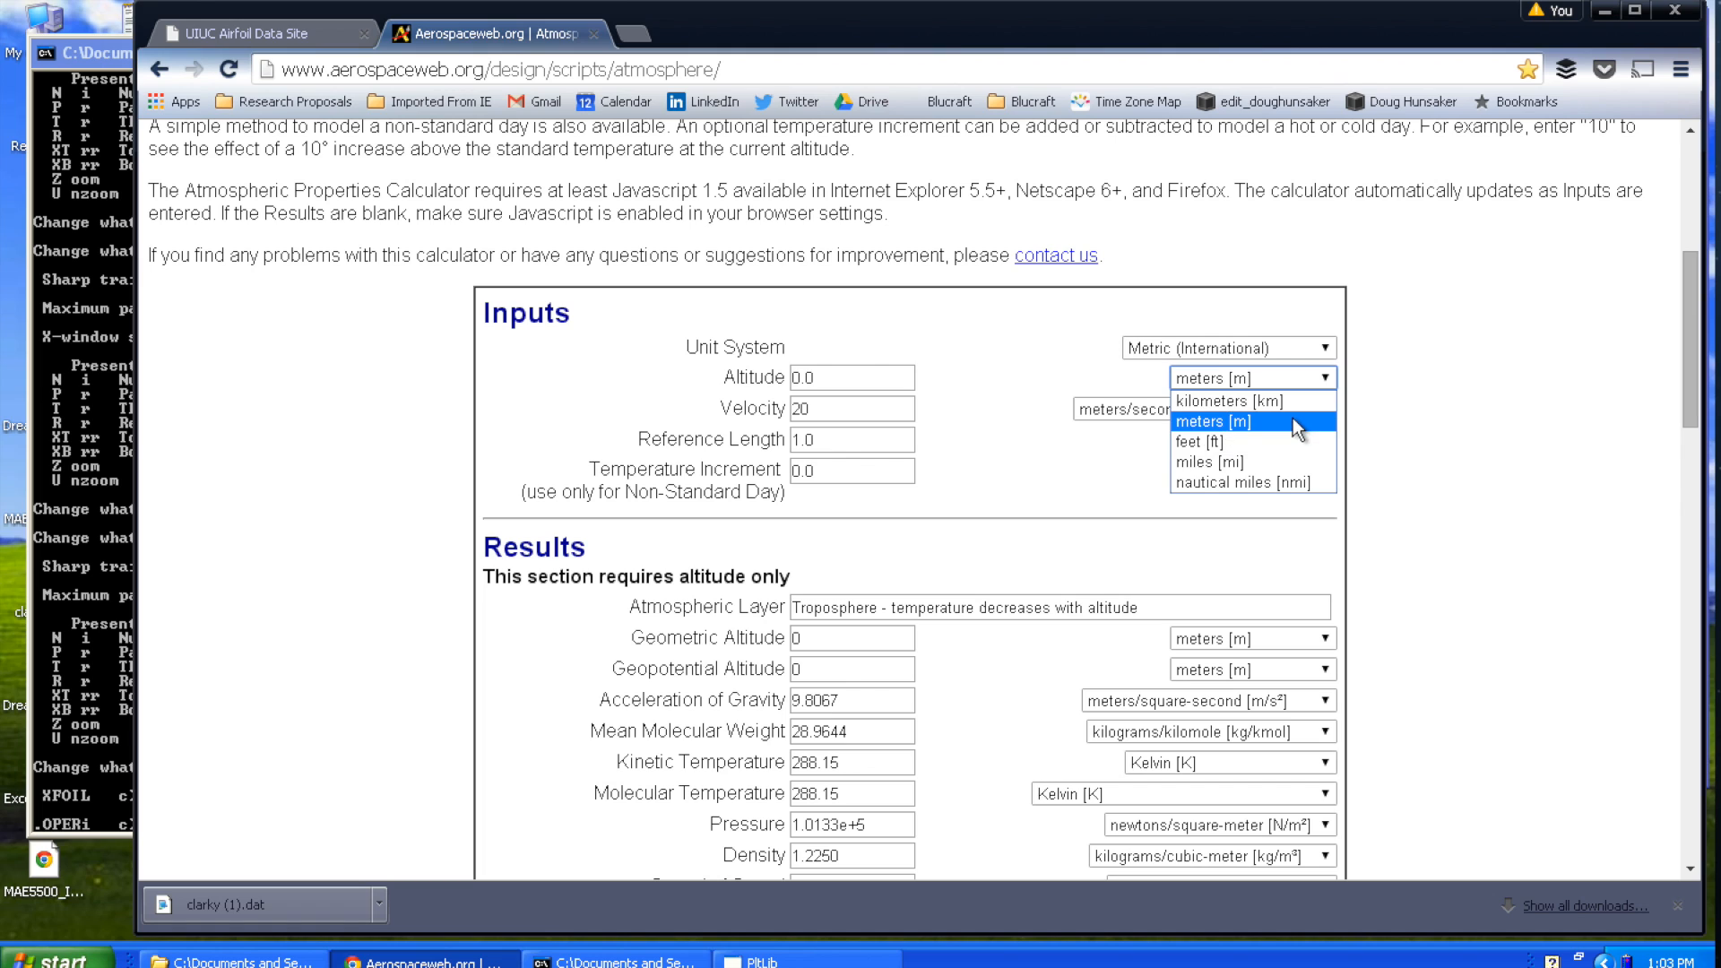
click(1297, 428)
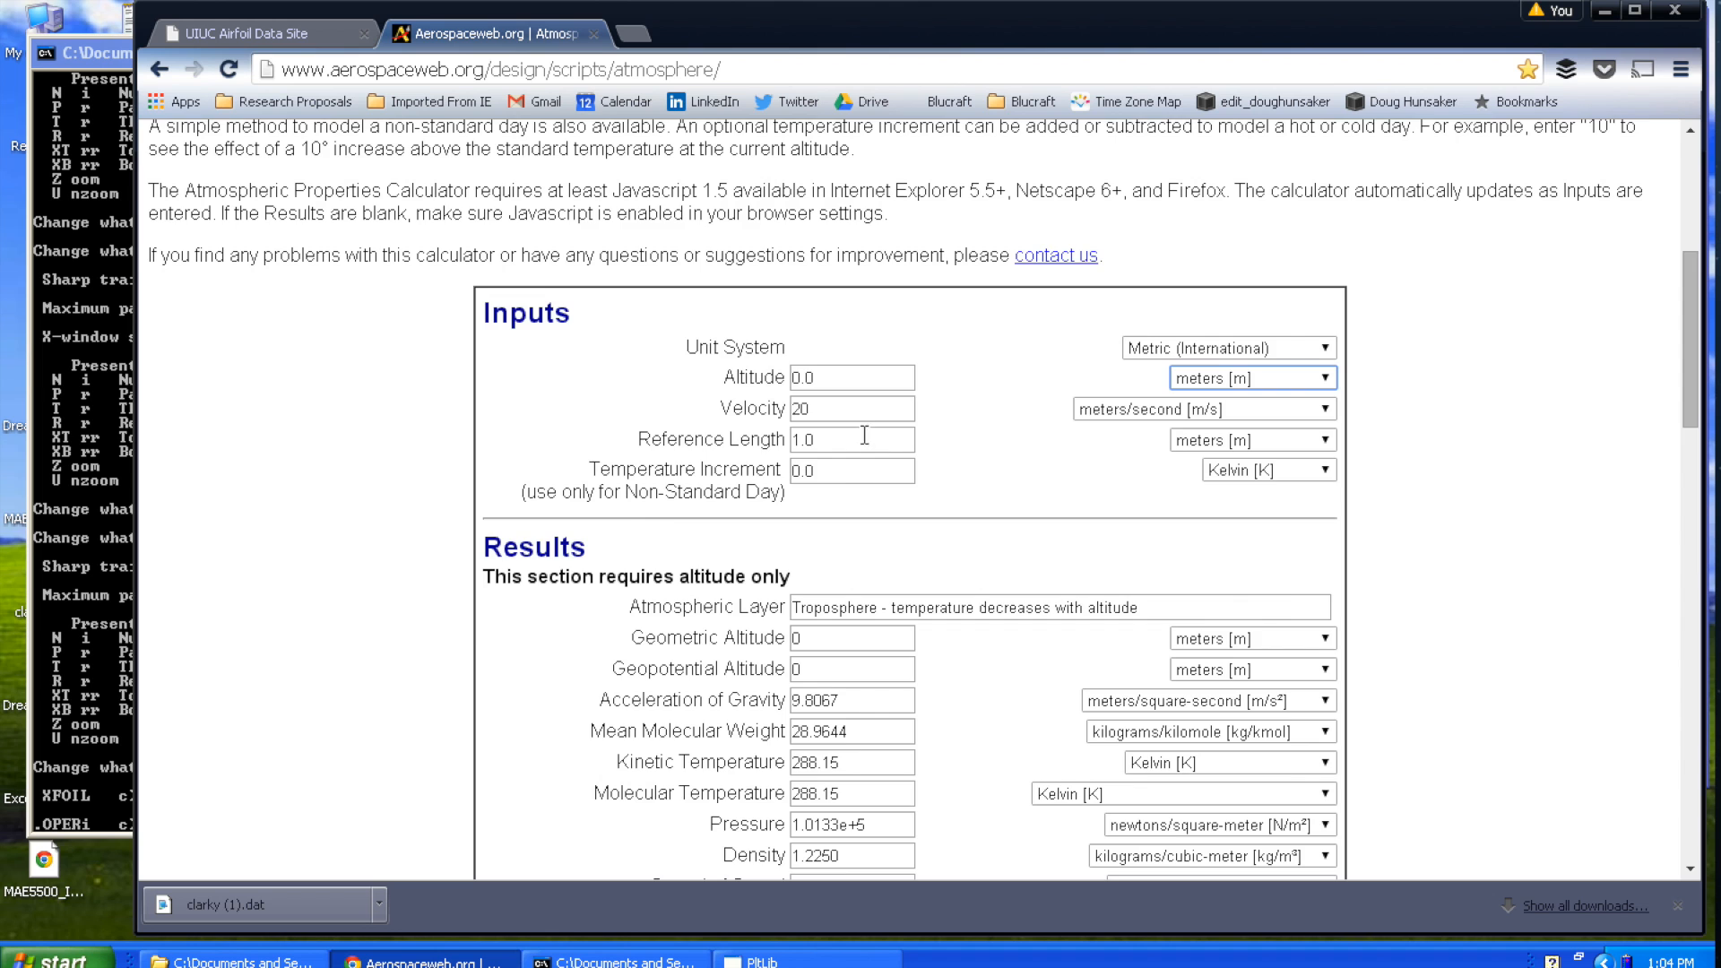
Examine the calculator's Reynolds number result based on altitude, velocity and reference length.
scroll(874, 484, down, 5)
scroll(874, 484, down, 10)
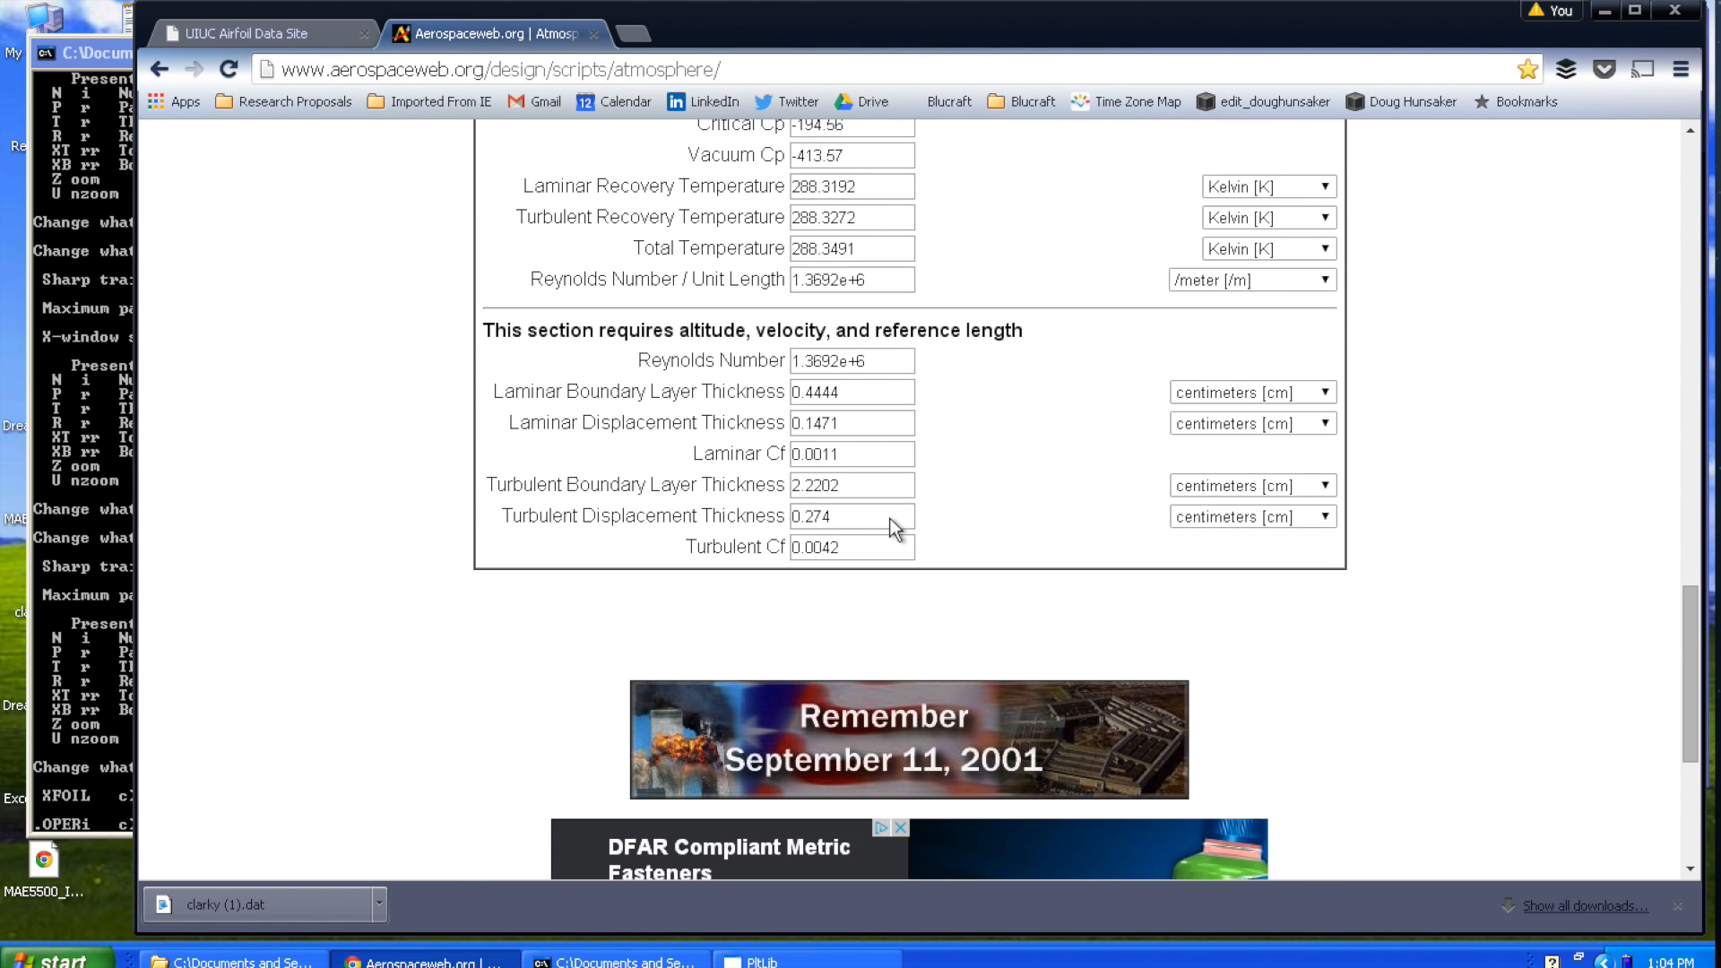
scroll(836, 412, up, 3)
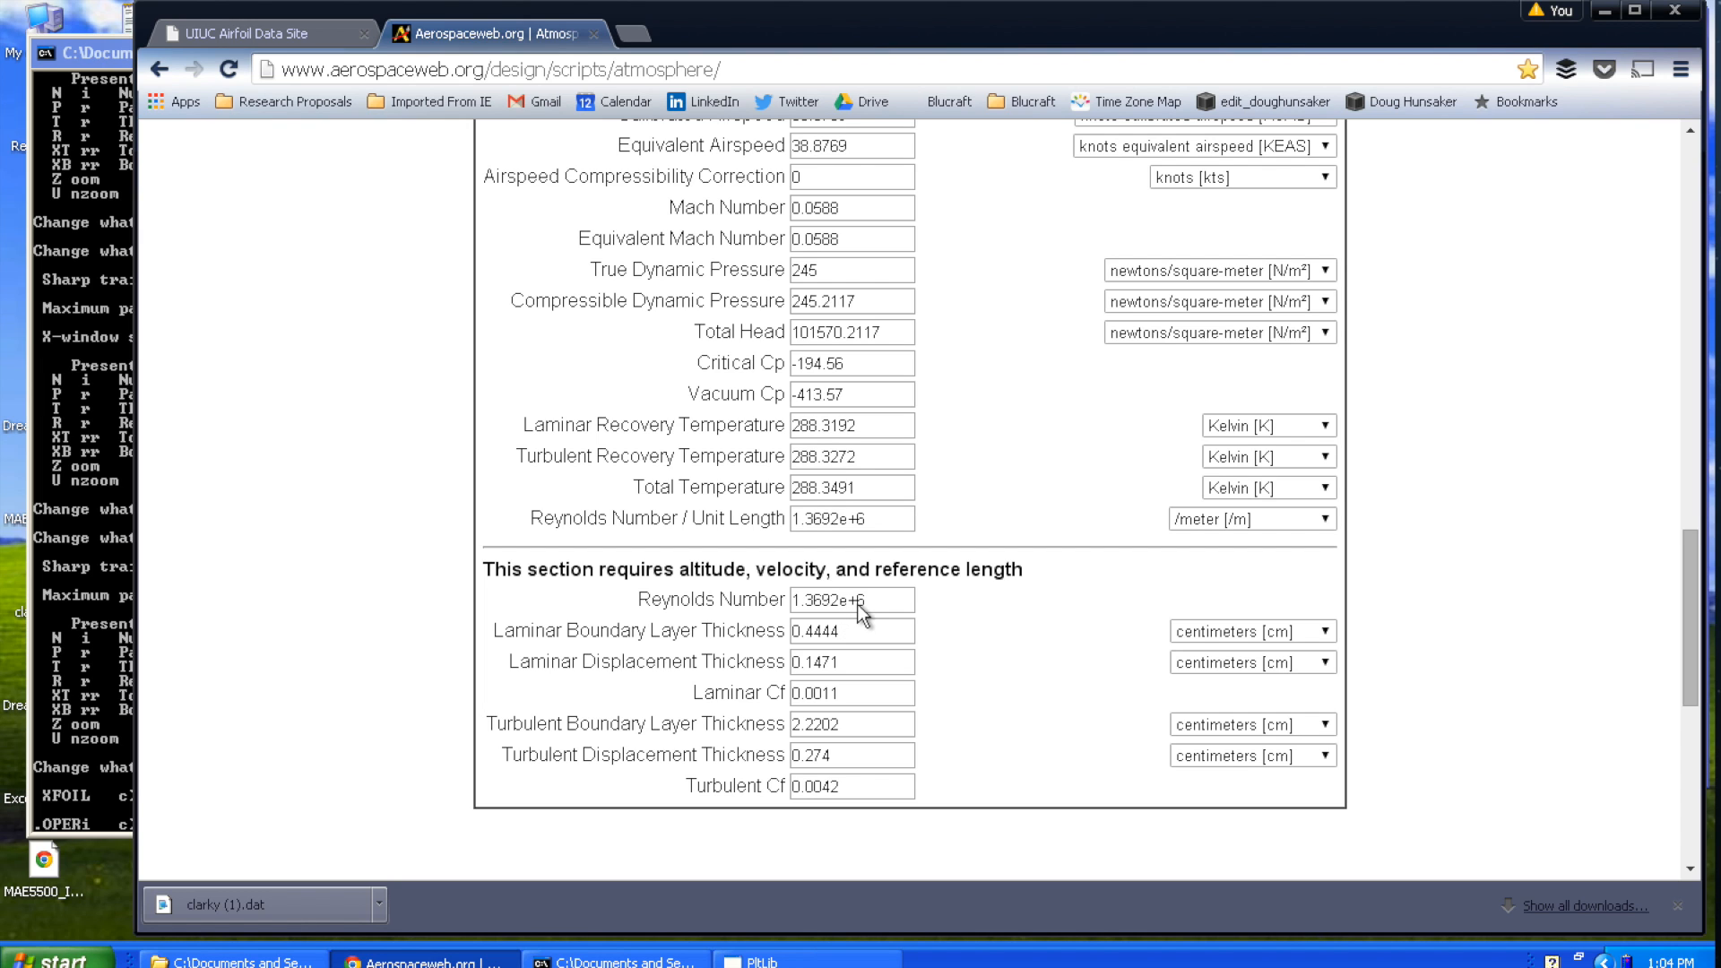
Return to the XFOIL console and turn on viscous mode with visc, using a Reynolds number of 1.4e6.
click(84, 633)
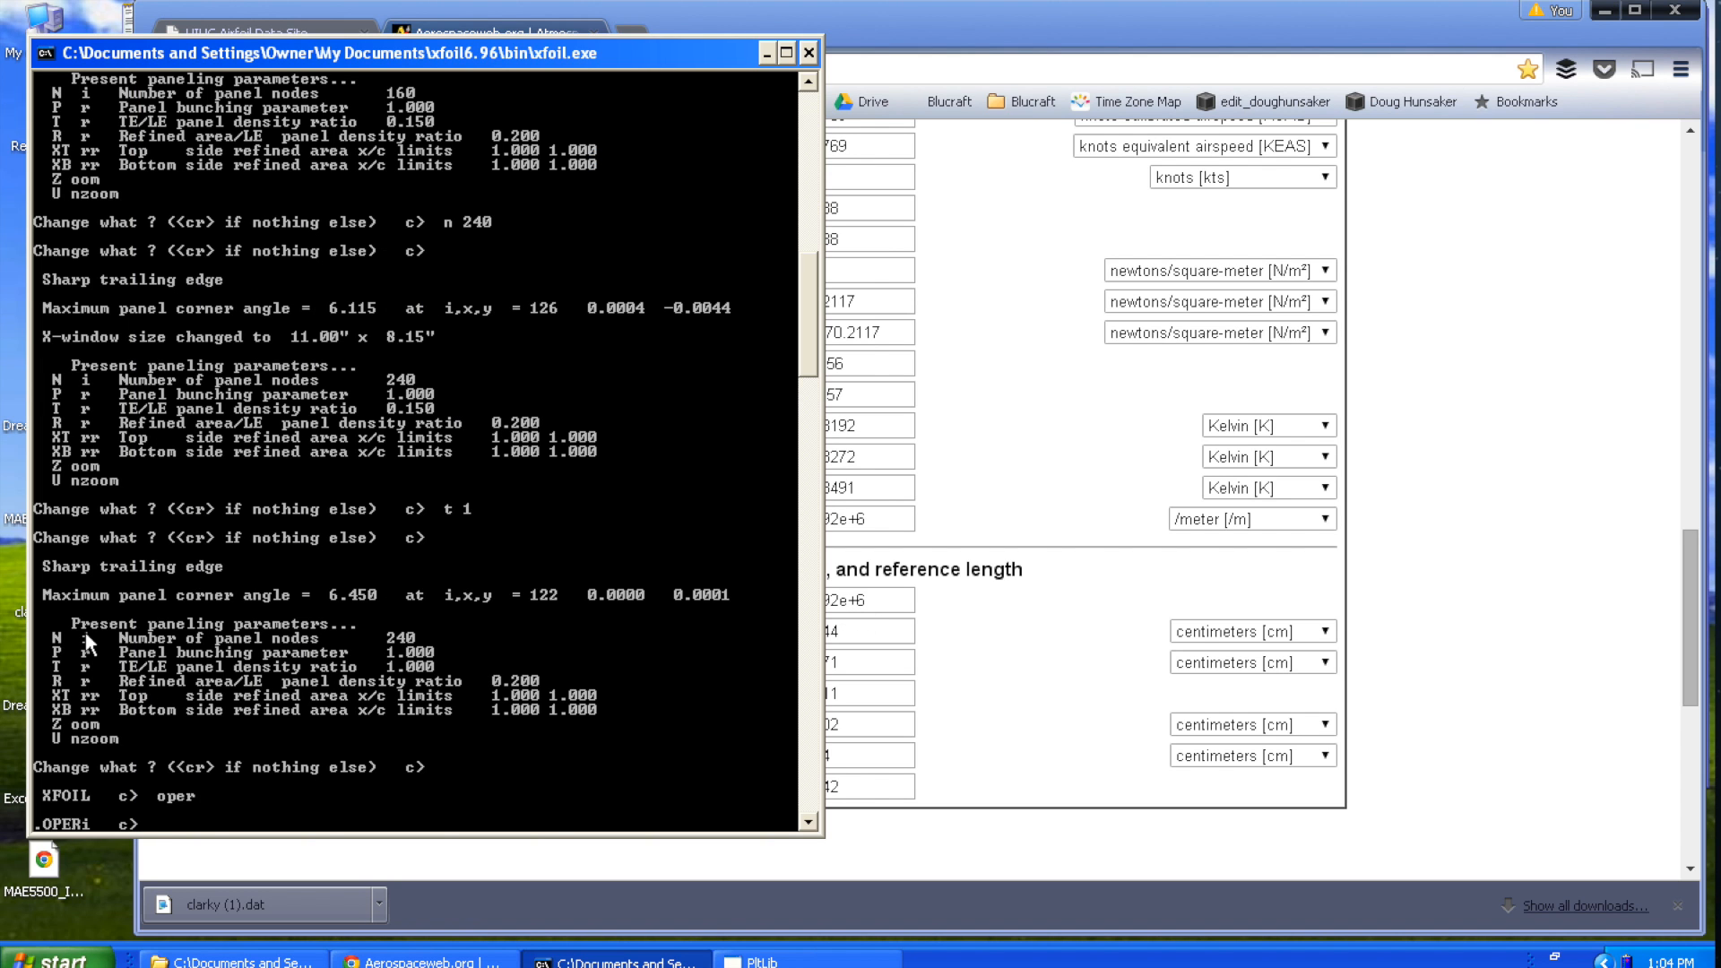
text(visc)
key(Return)
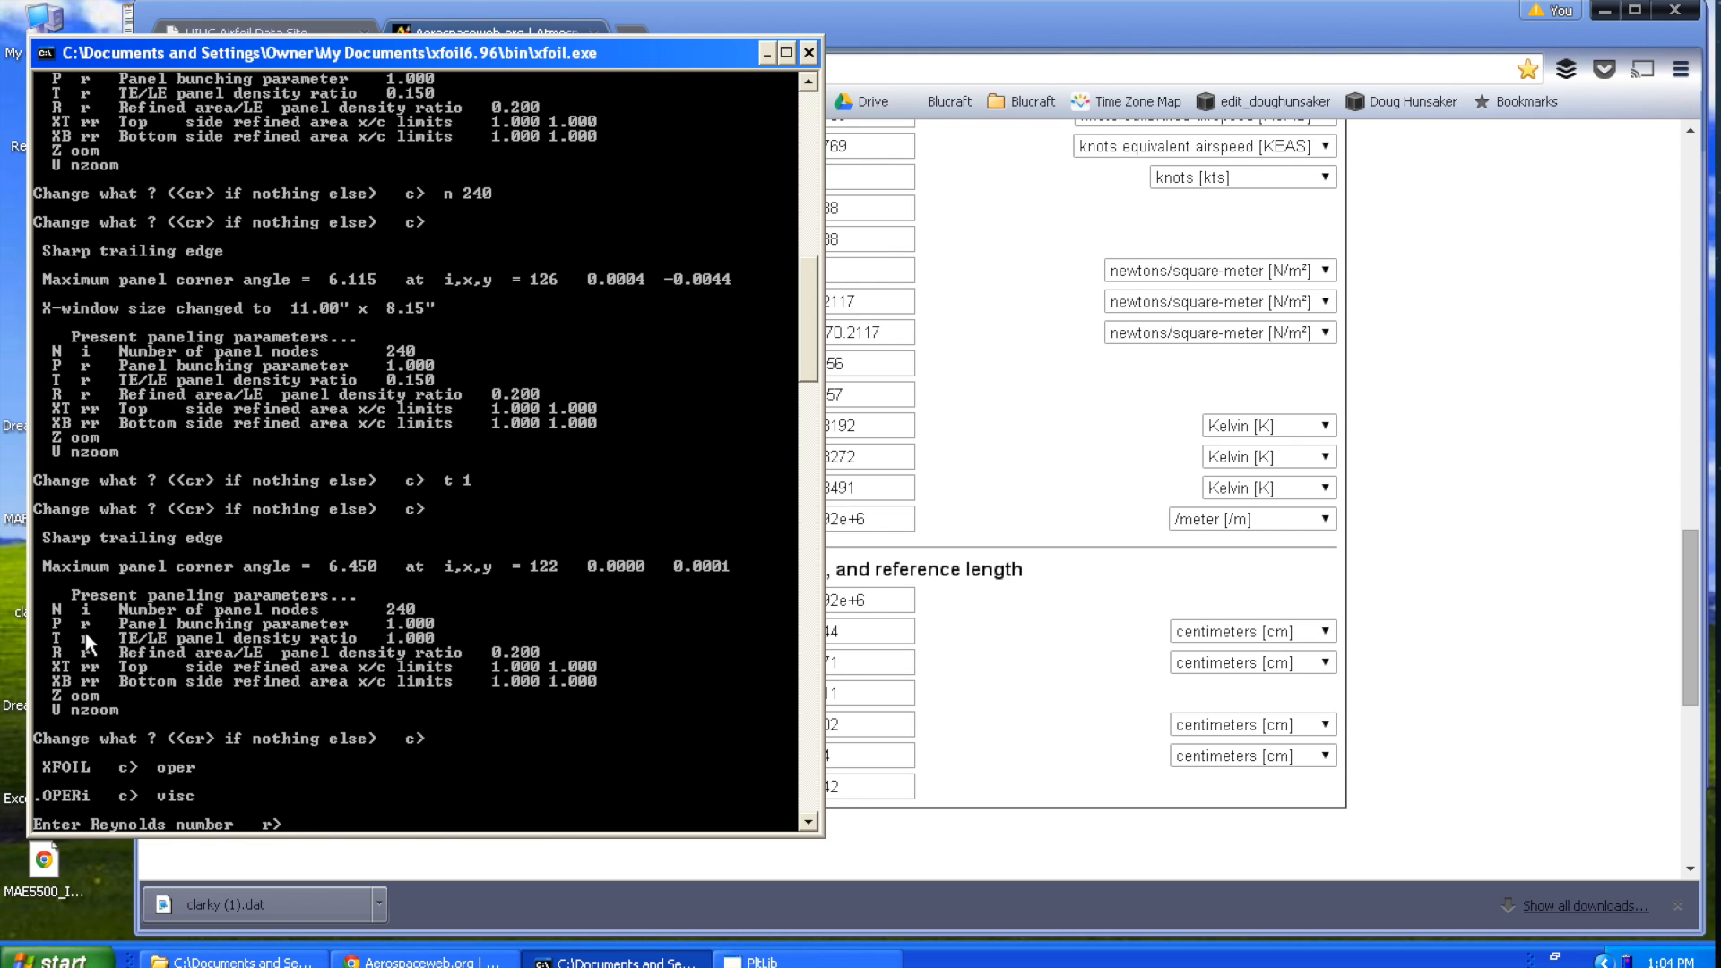
text(1.4e6)
key(Return)
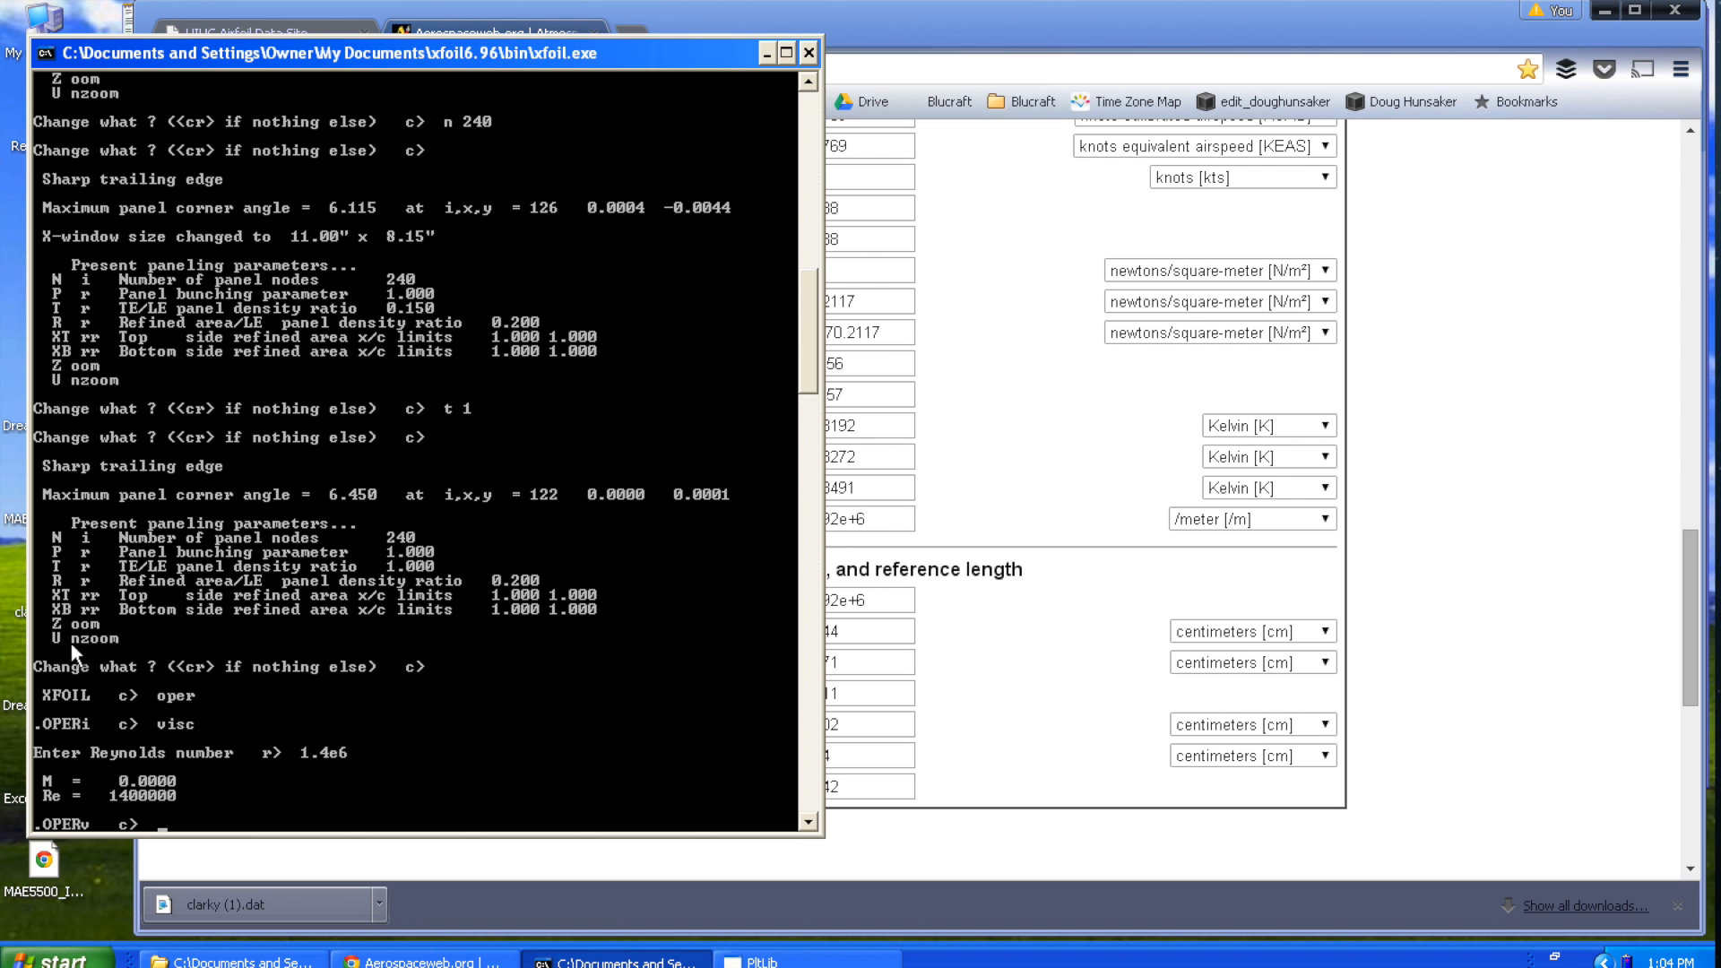
Check the Mach number in the atmosphere calculator, return to XFOIL and minimize the browser.
click(1002, 747)
scroll(982, 502, up, 5)
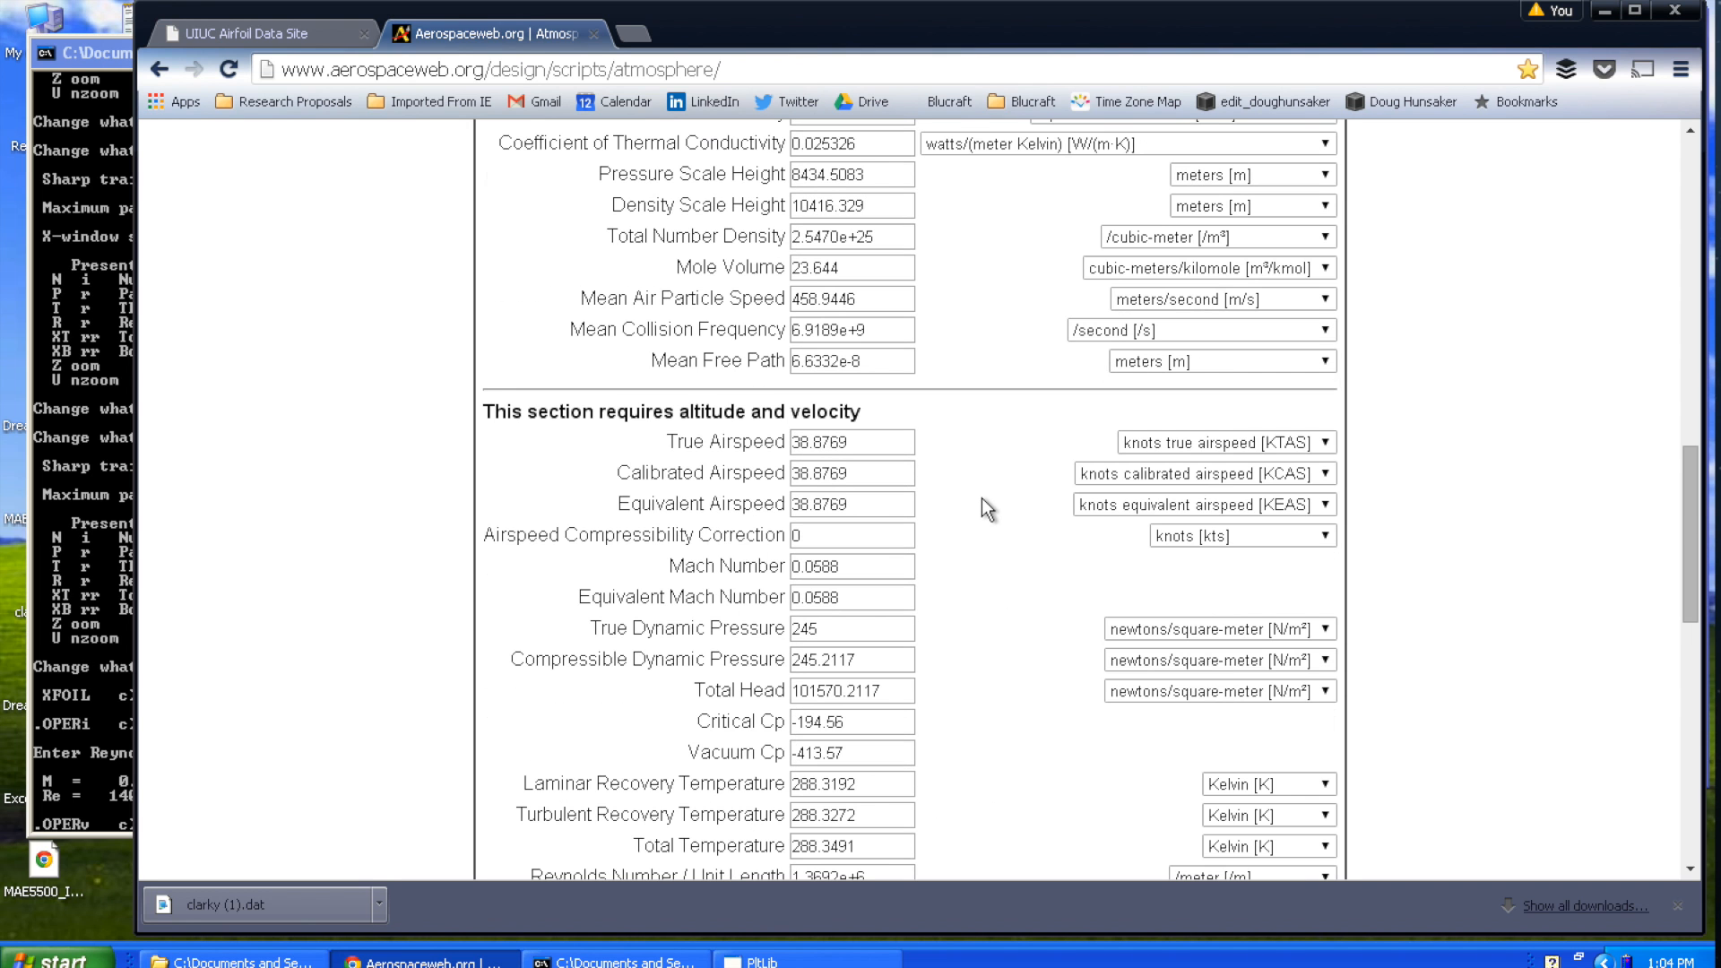
scroll(891, 450, up, 1)
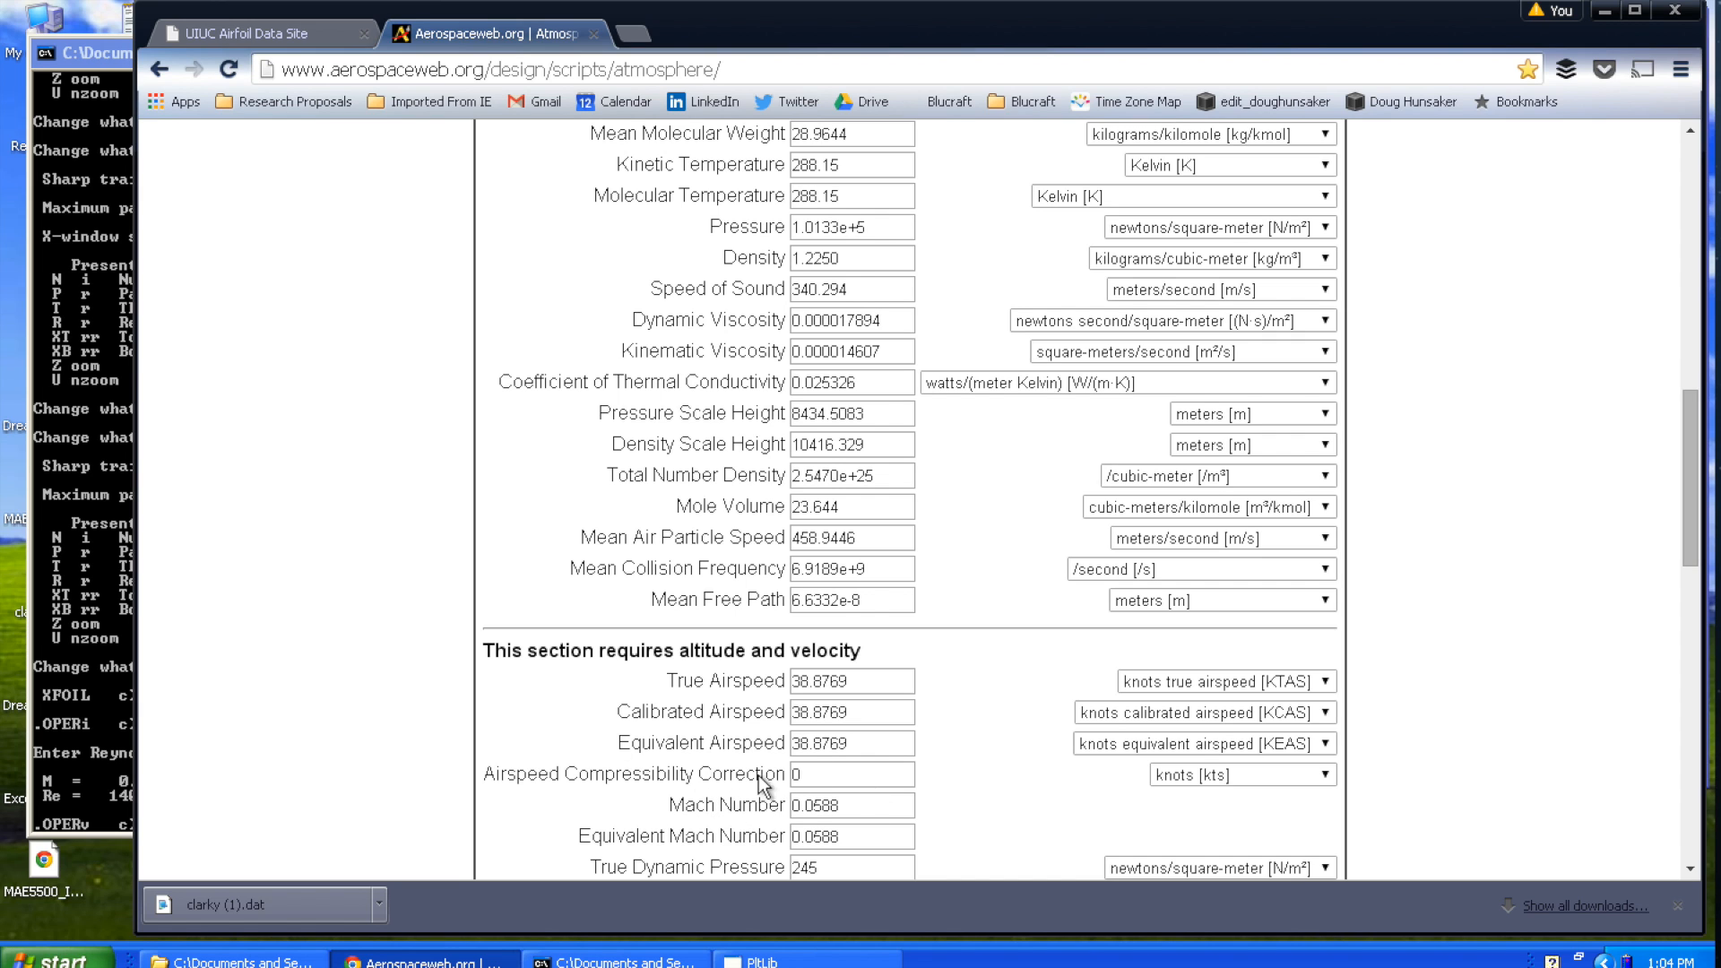
click(111, 698)
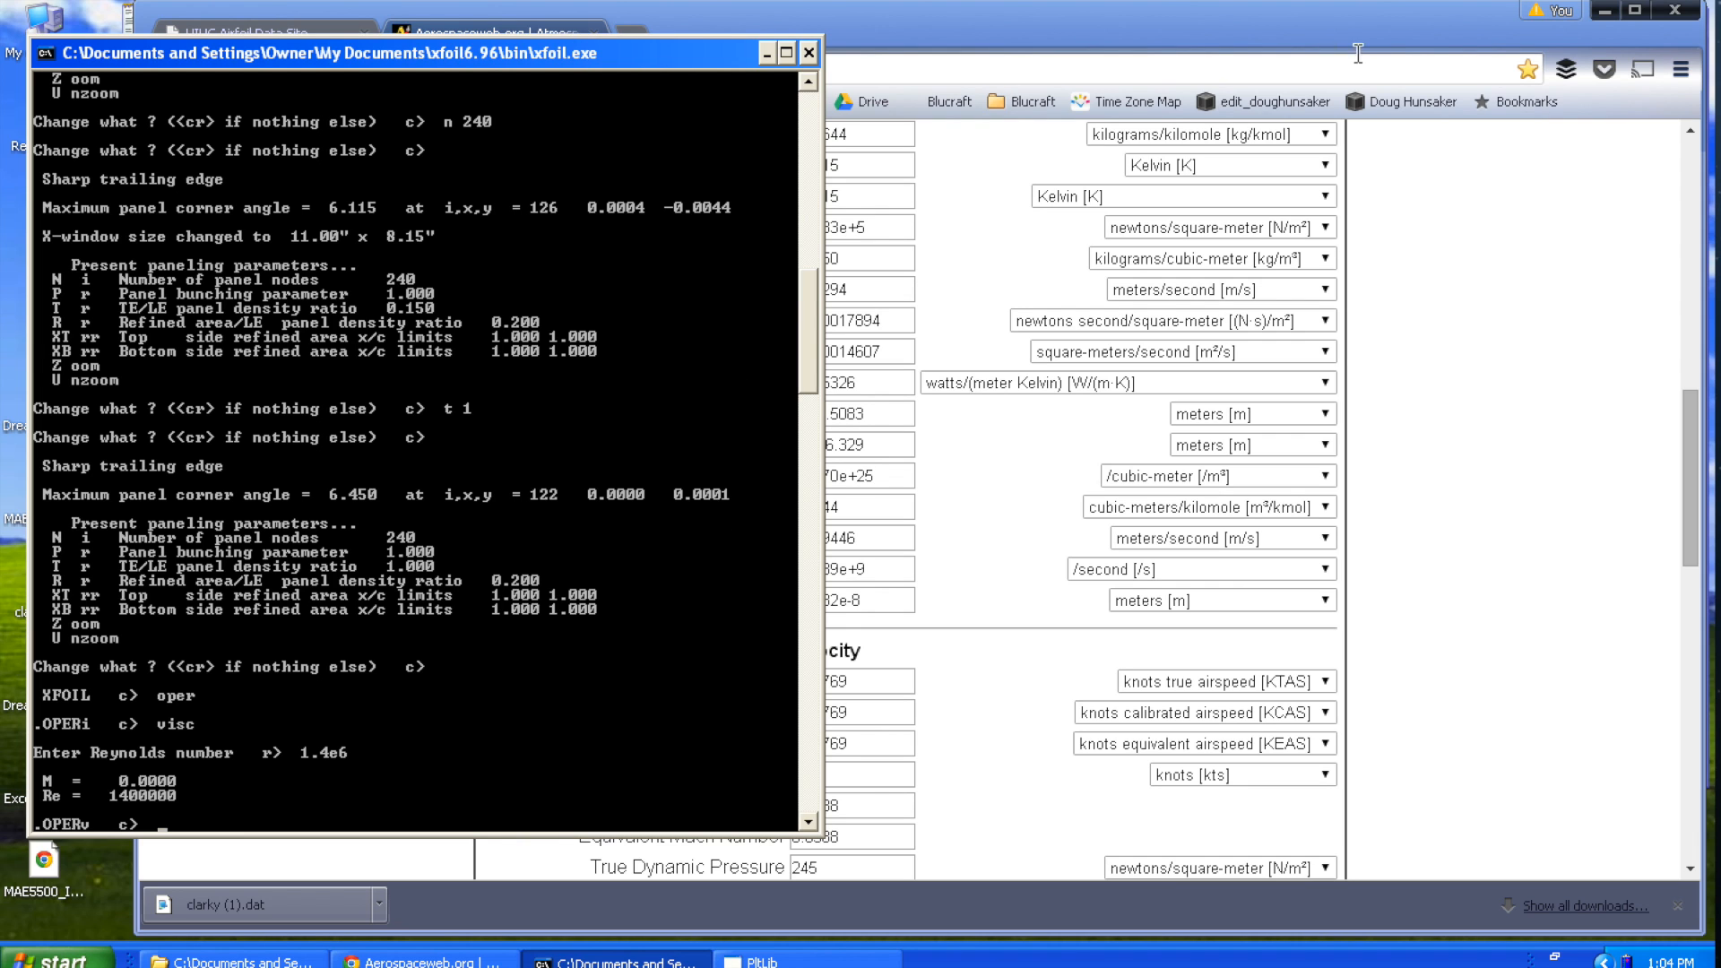
click(1605, 11)
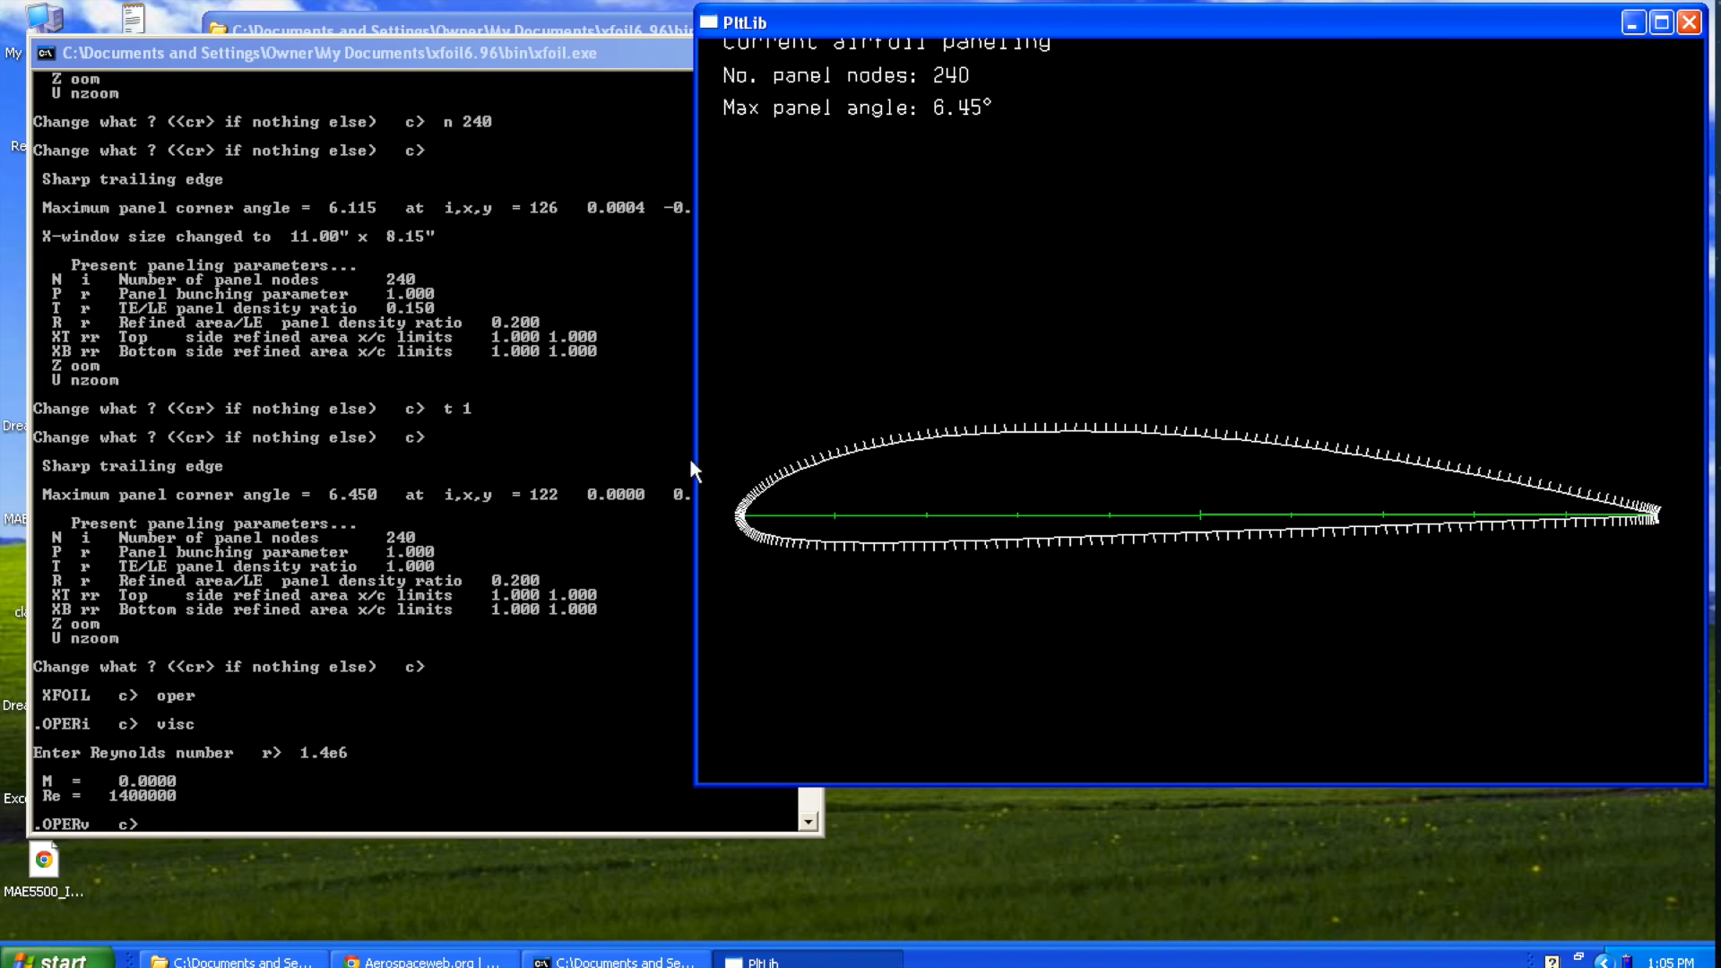
Set XFOIL's iteration limit to 100 with the iter command.
click(253, 790)
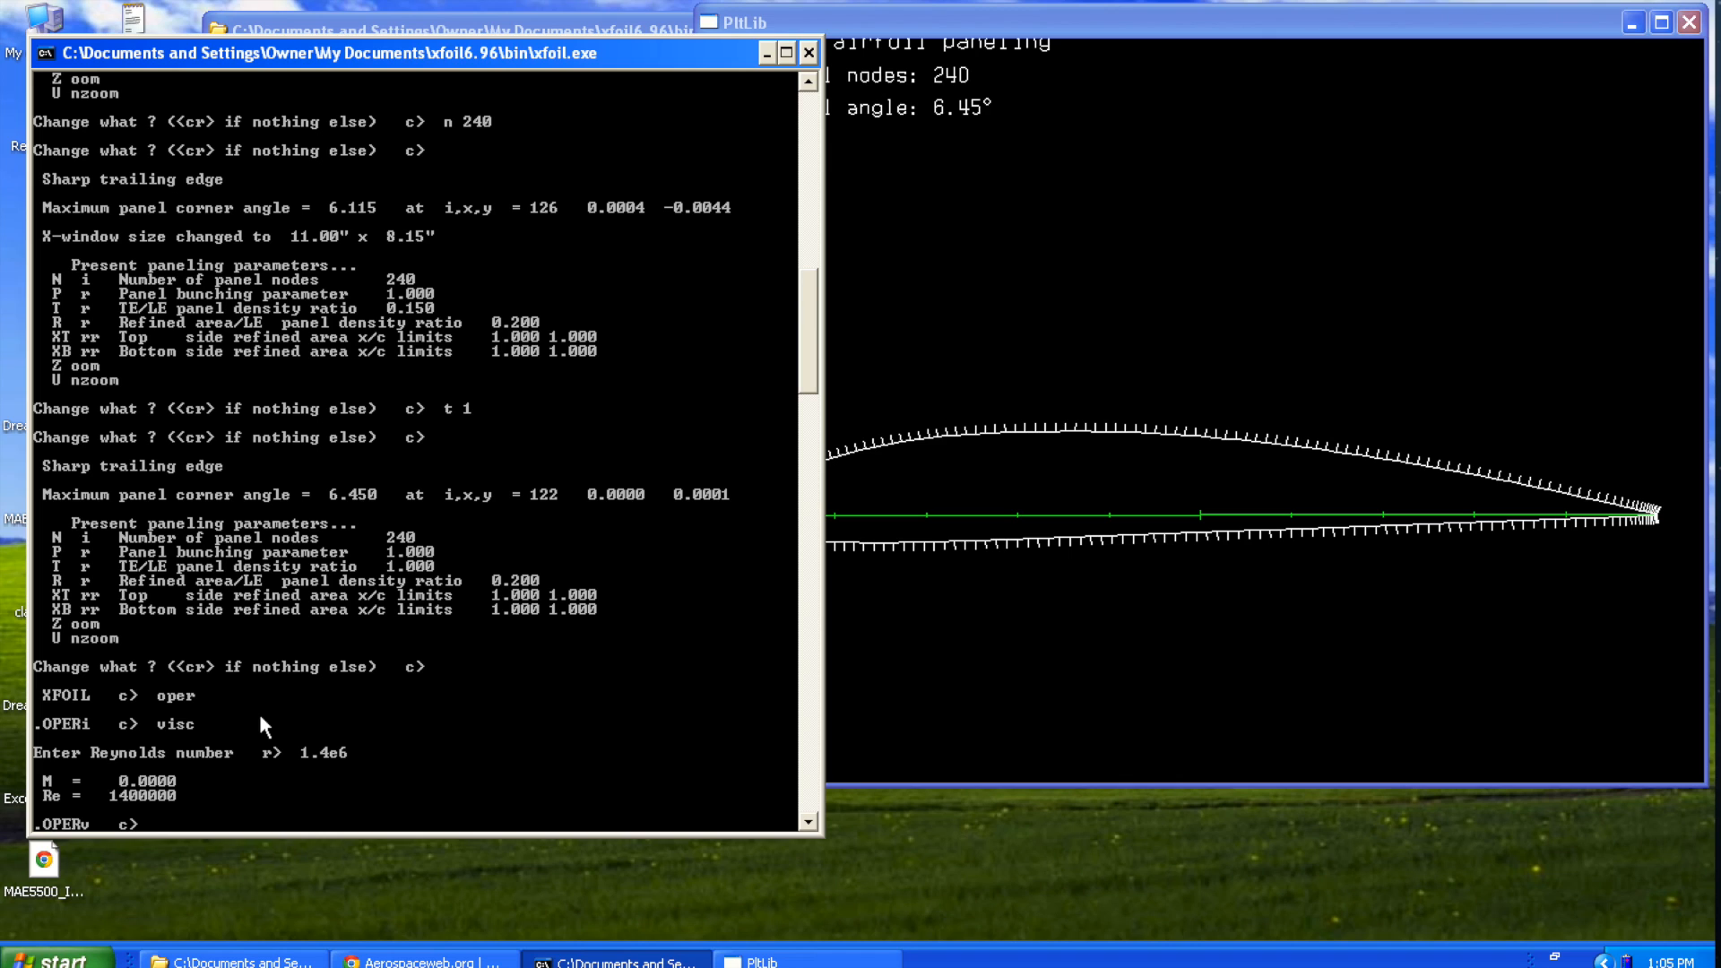
text(iter)
key(Return)
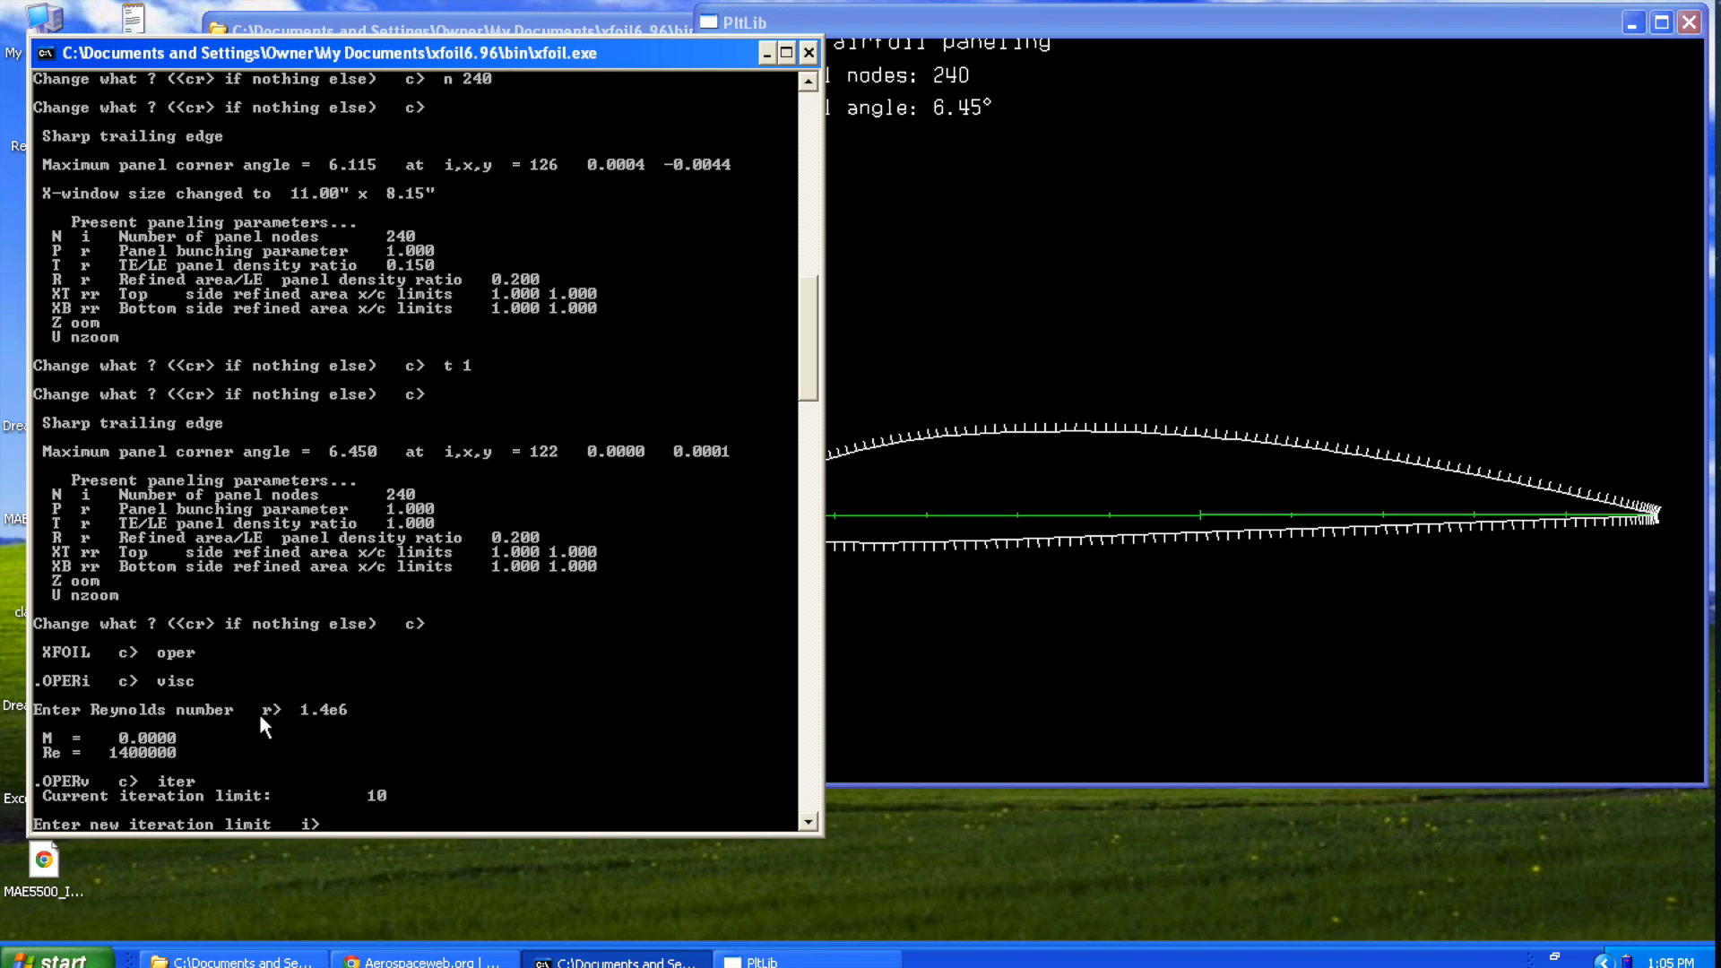
text(100)
key(Return)
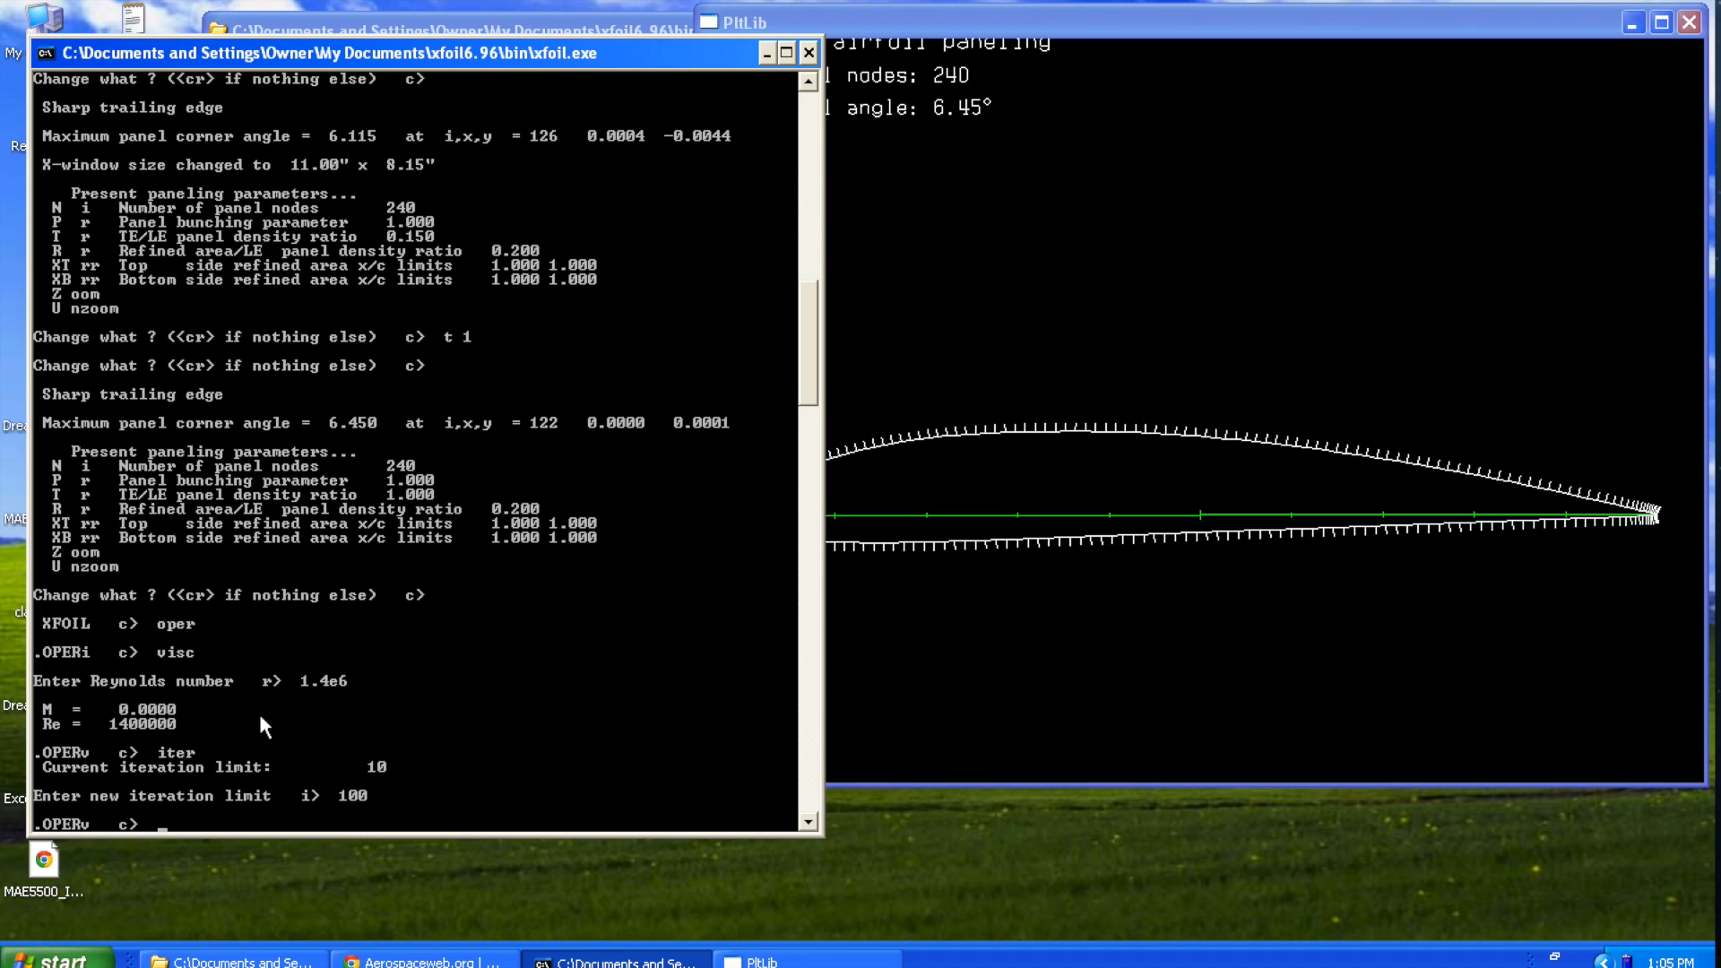
Run the viscous solution at 0 degrees angle of attack with alfa 0 and bring the pressure plot into full view.
text(alfa 0)
key(Return)
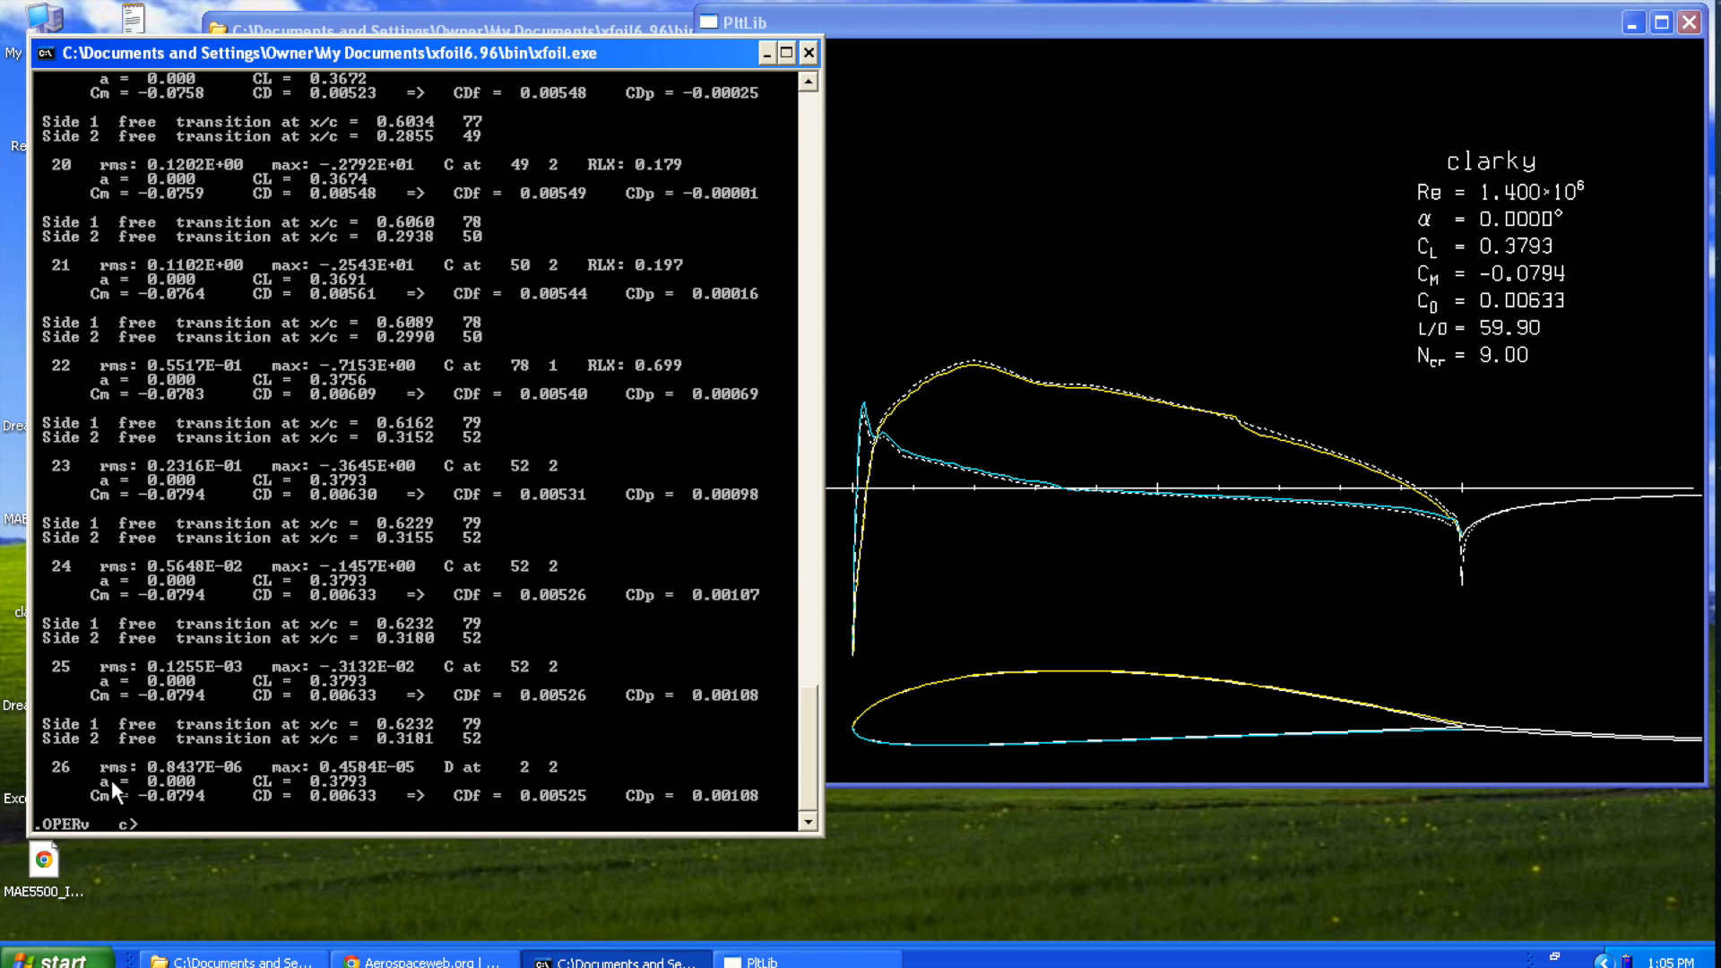
click(887, 701)
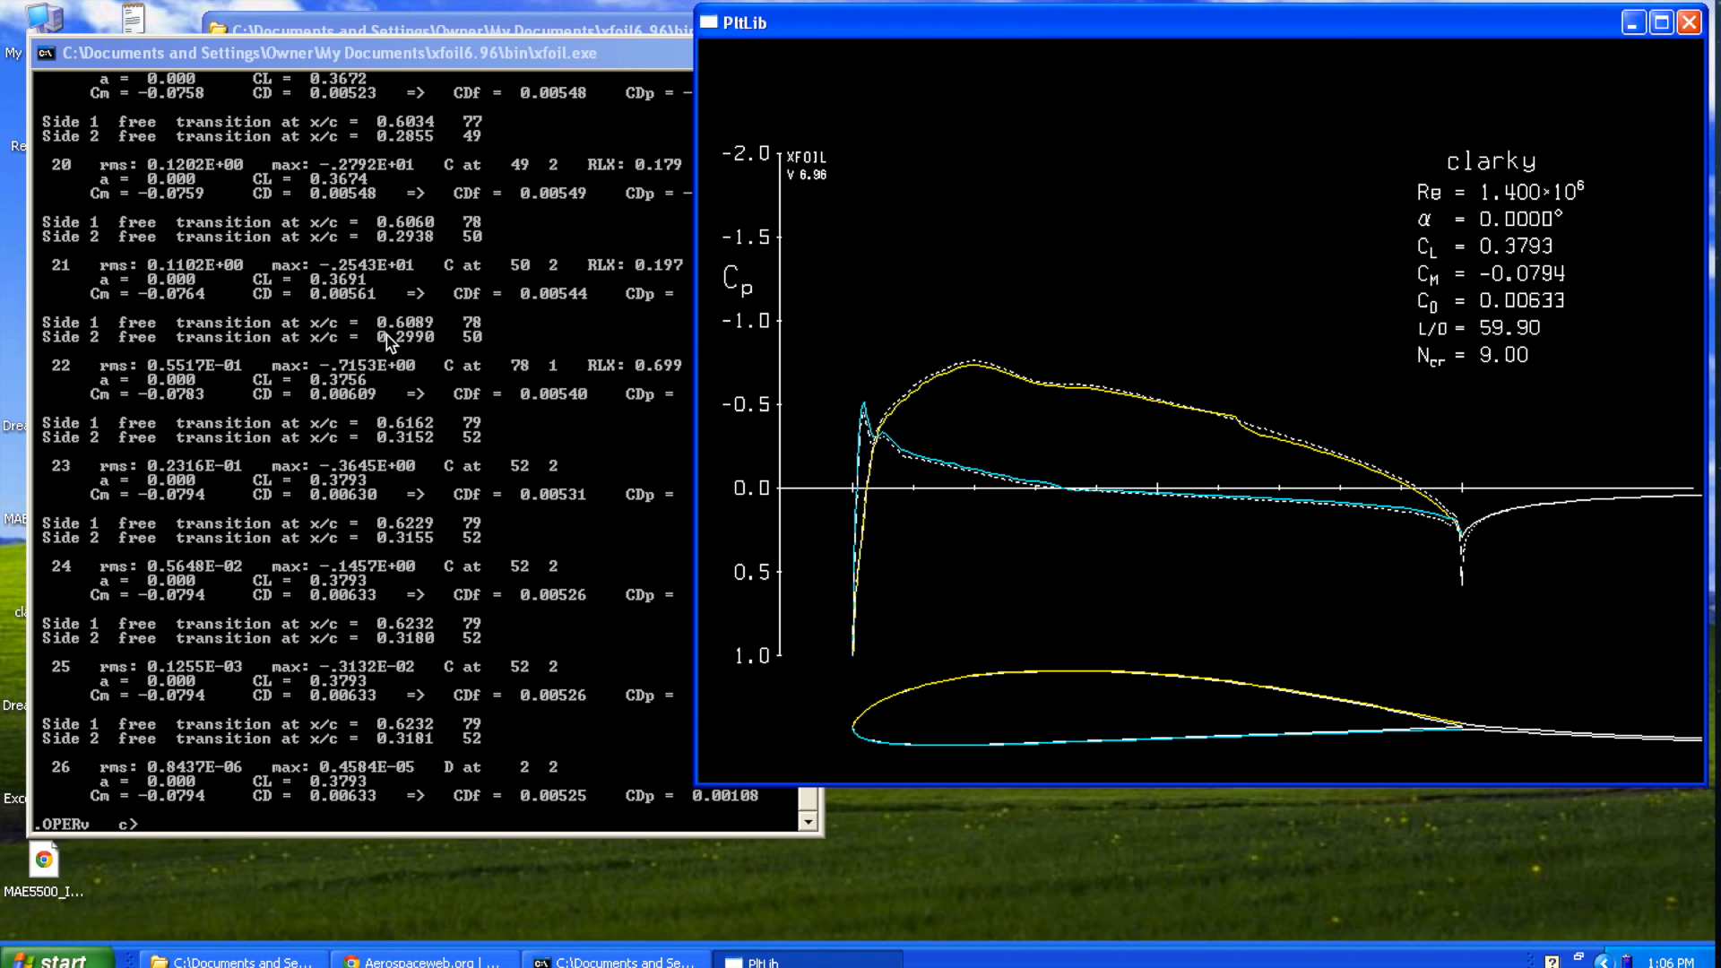
Switch to Excel to examine the table of alfa, CL, Cm and CD in Workbook8, and return to the XFOIL console.
key(ctrl+Up)
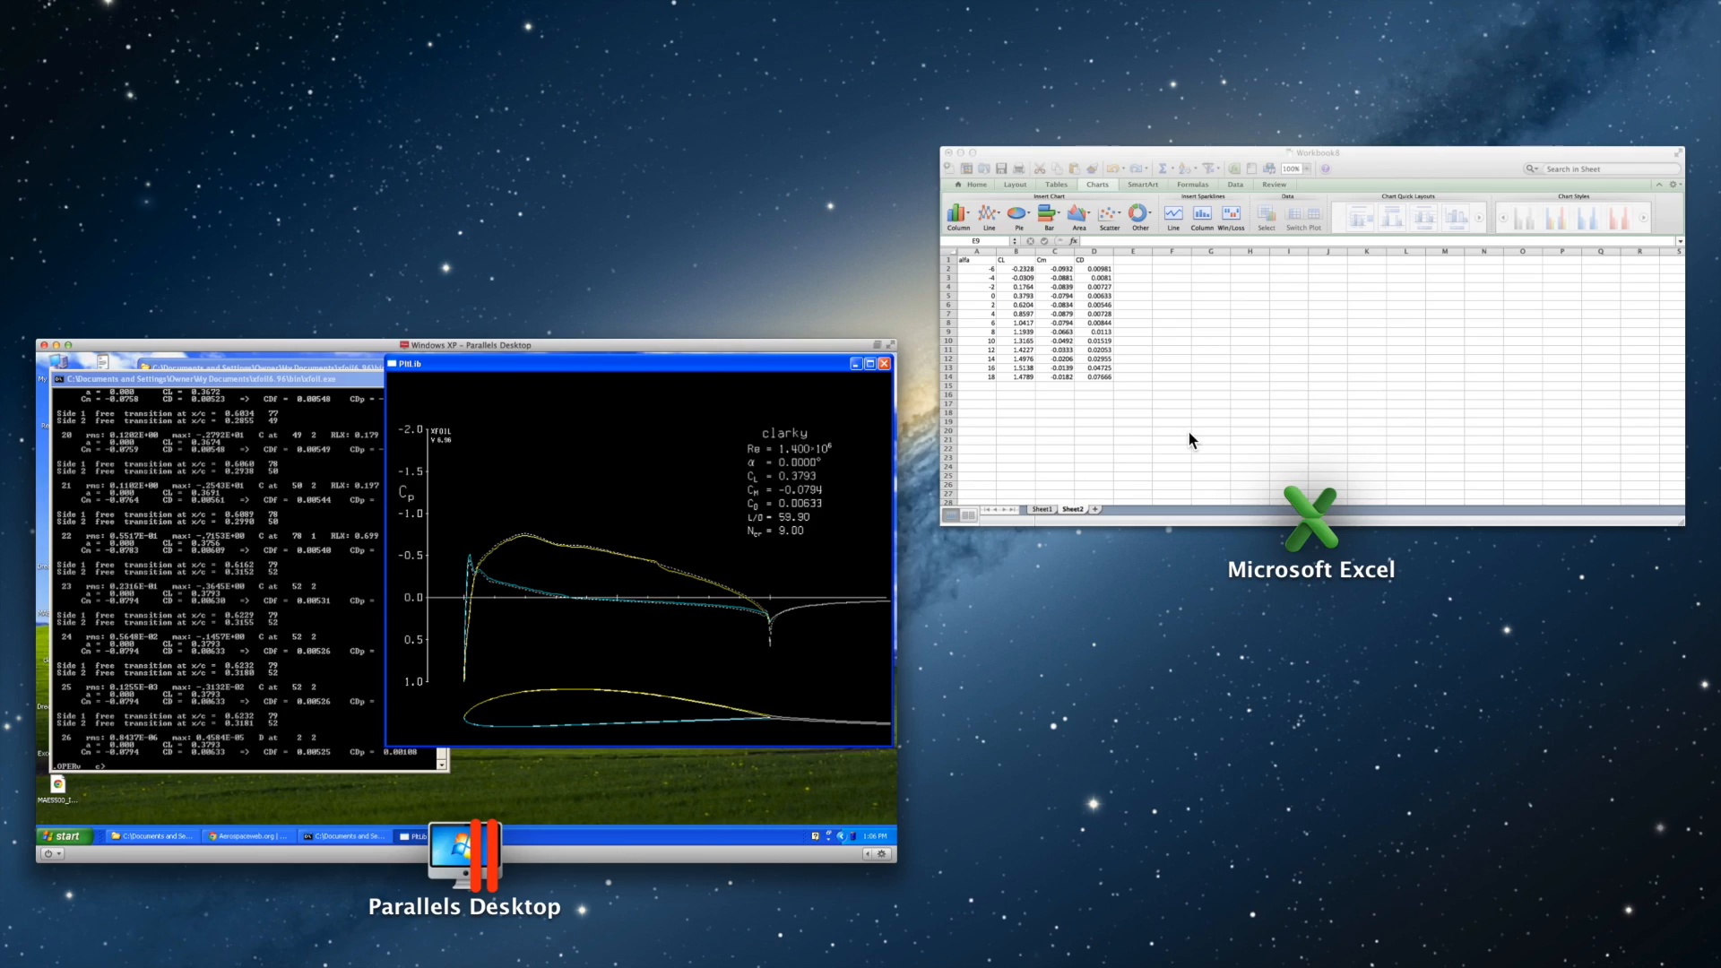
click(1189, 434)
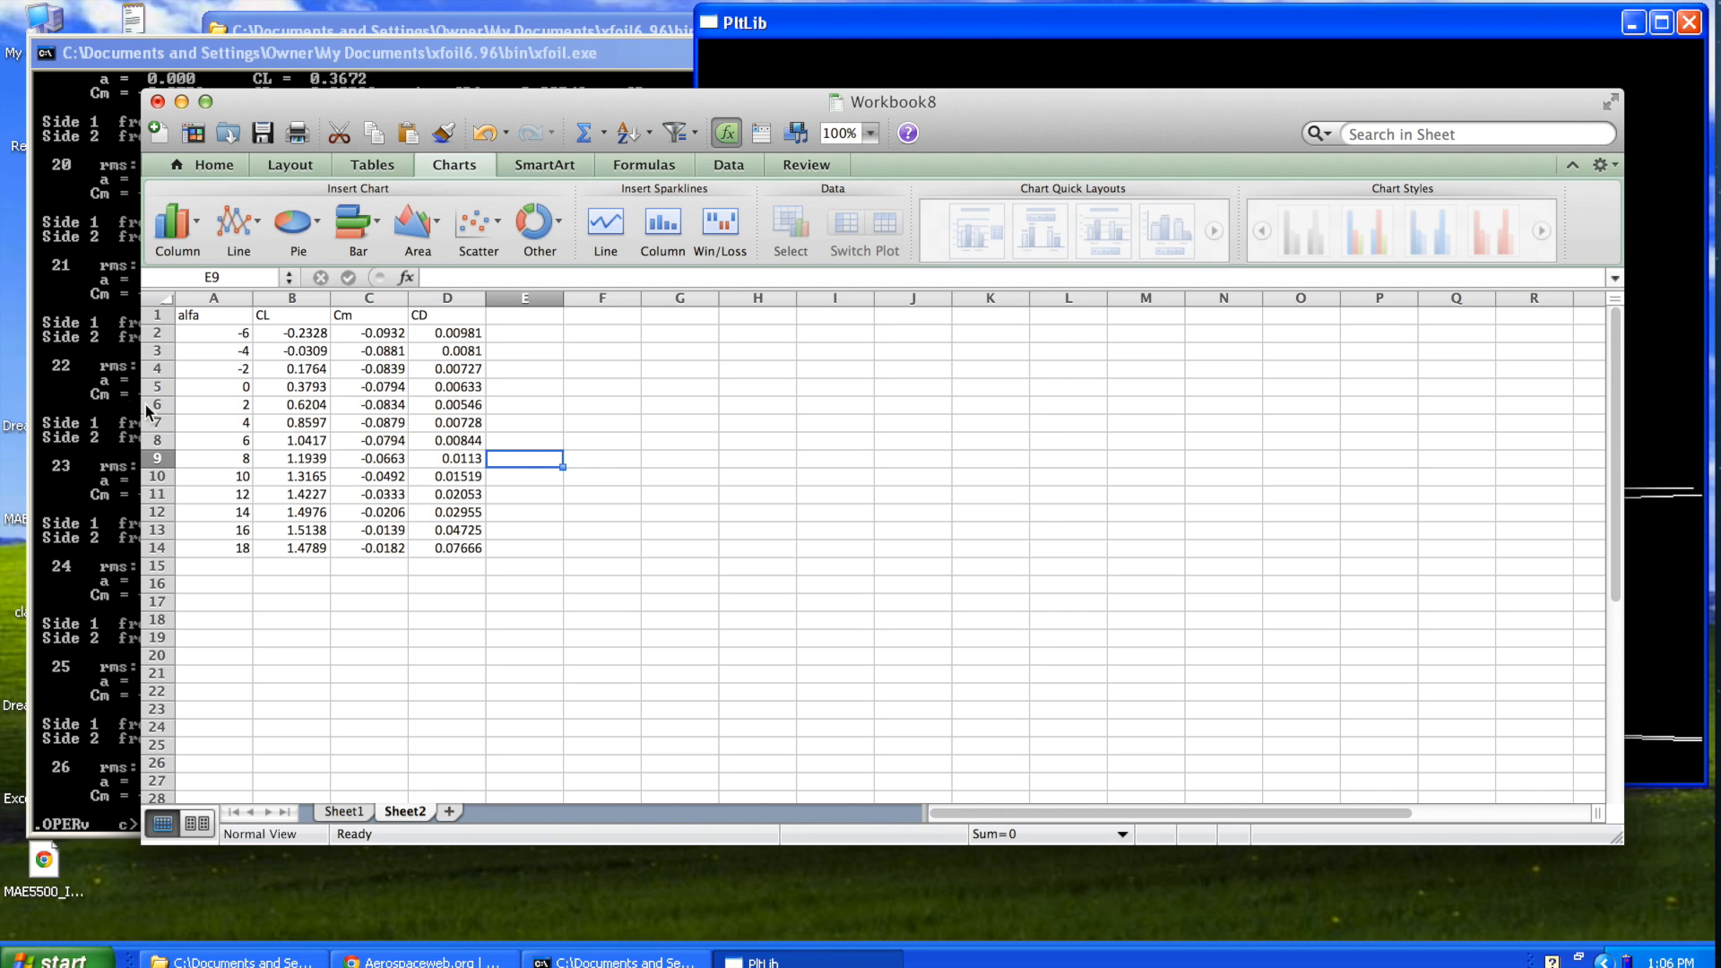
click(106, 388)
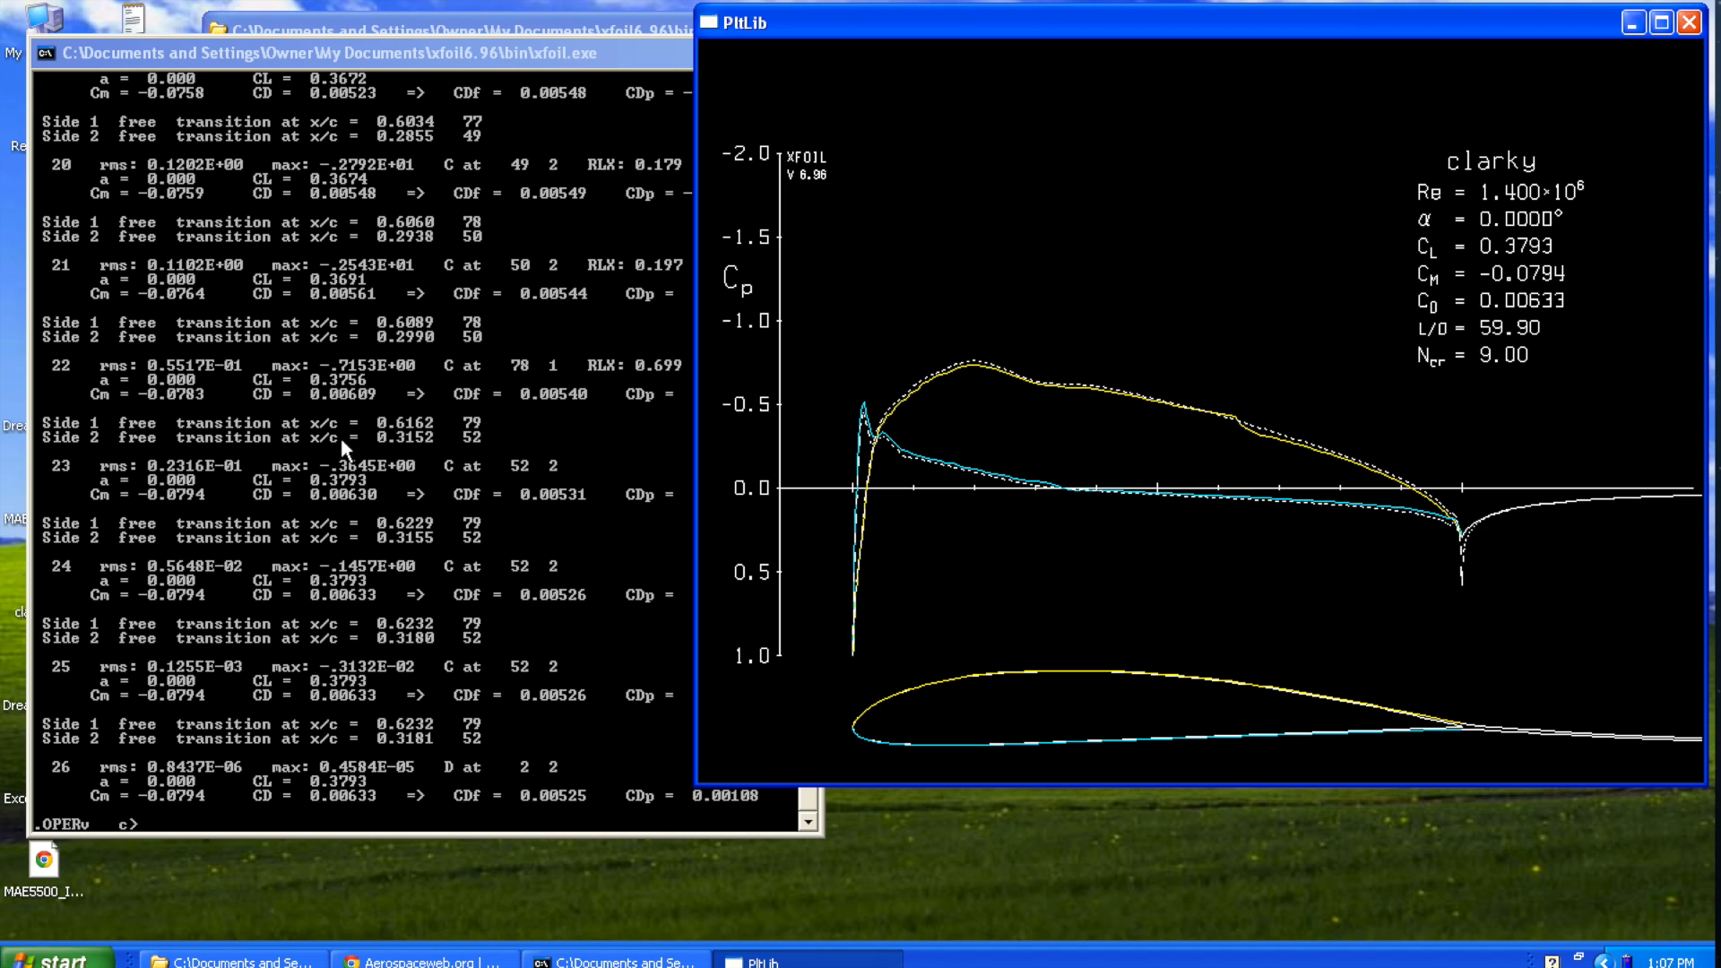
click(401, 563)
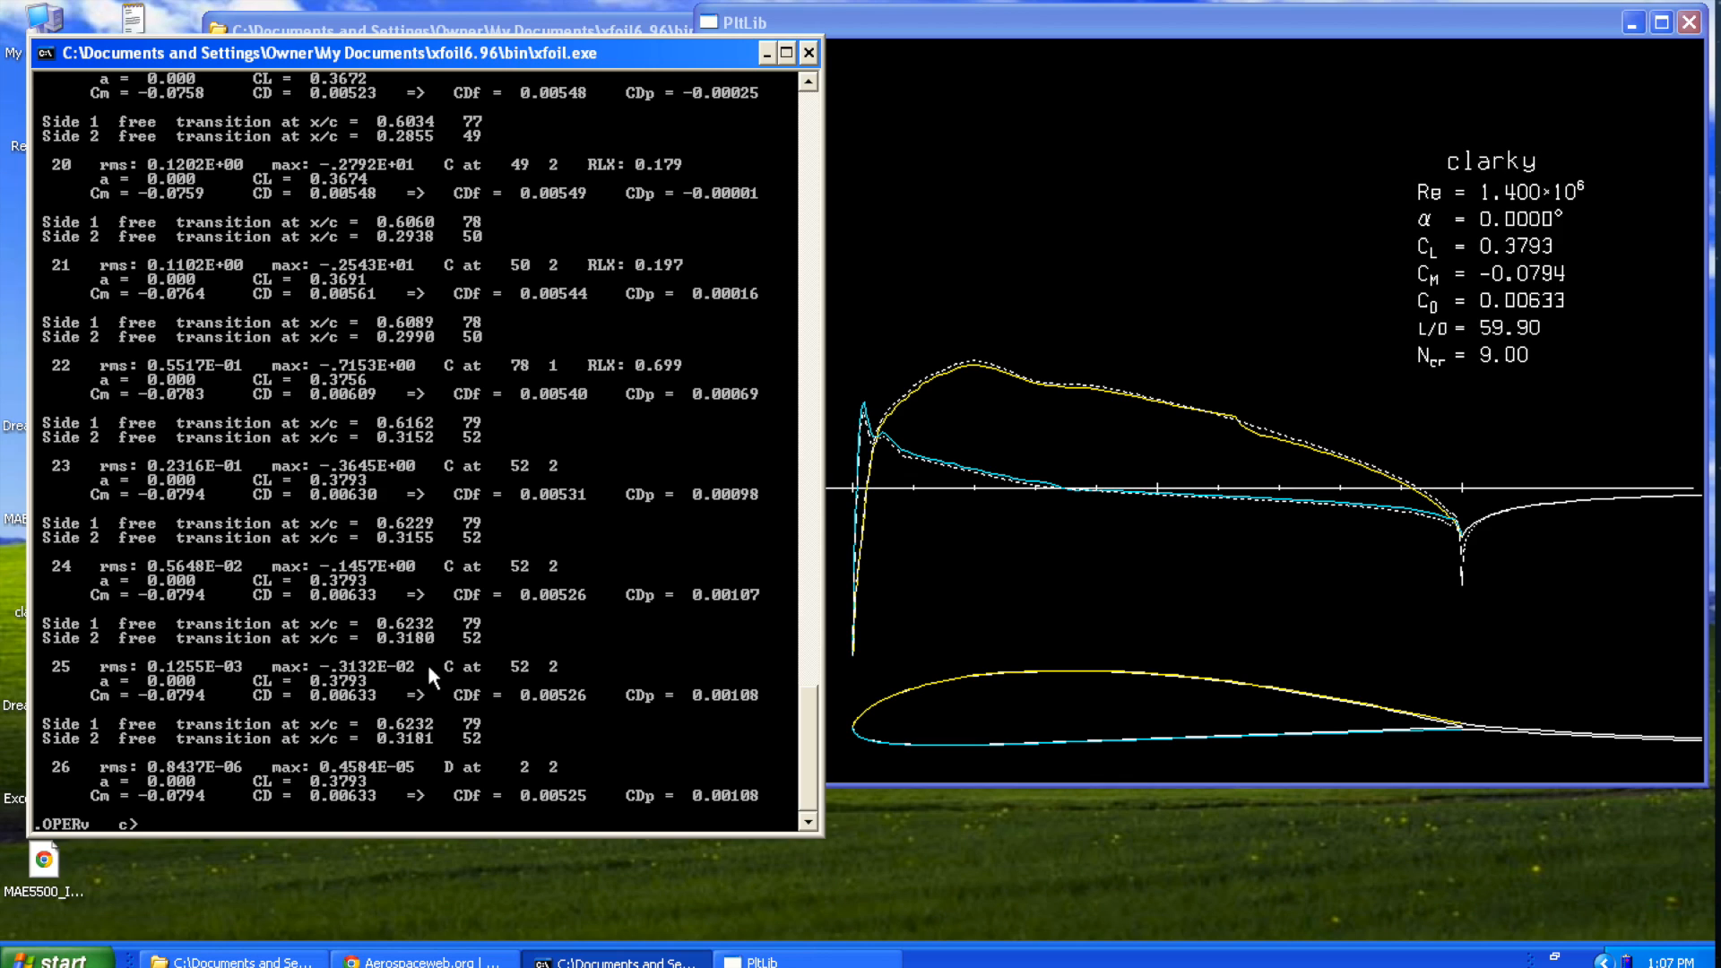
Run the viscous solution at -2 degrees angle of attack with alfa -2, view the full pressure plot and return to the console.
text(alfa -2)
key(Return)
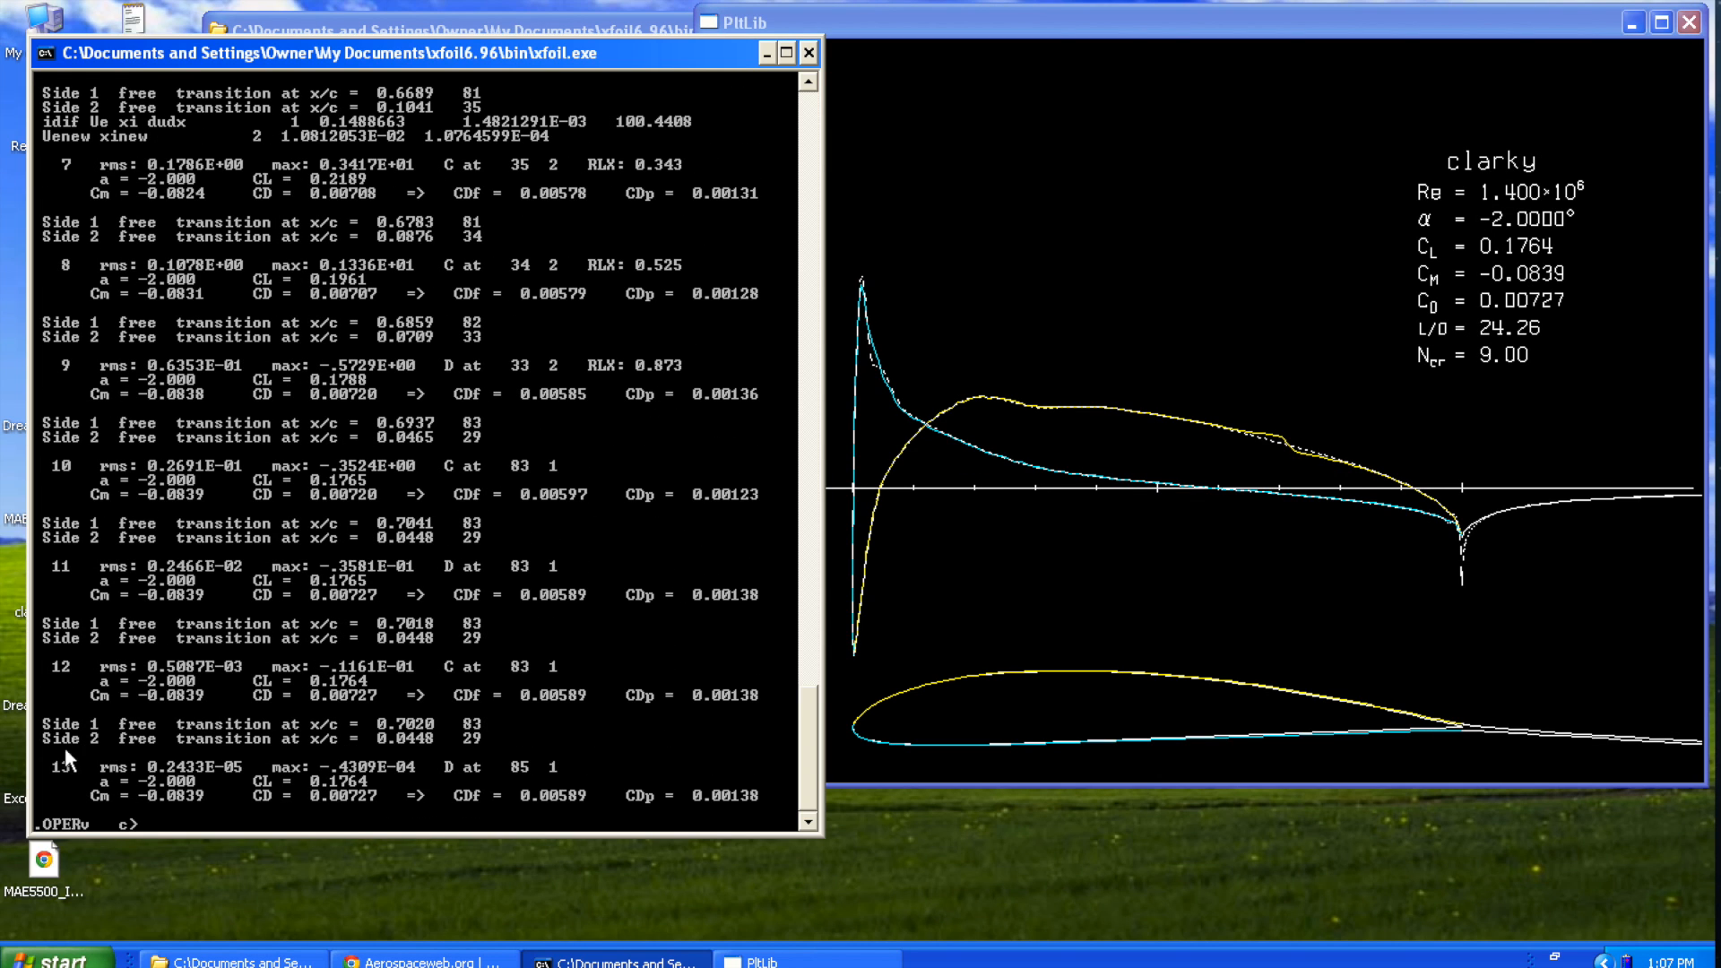
click(879, 622)
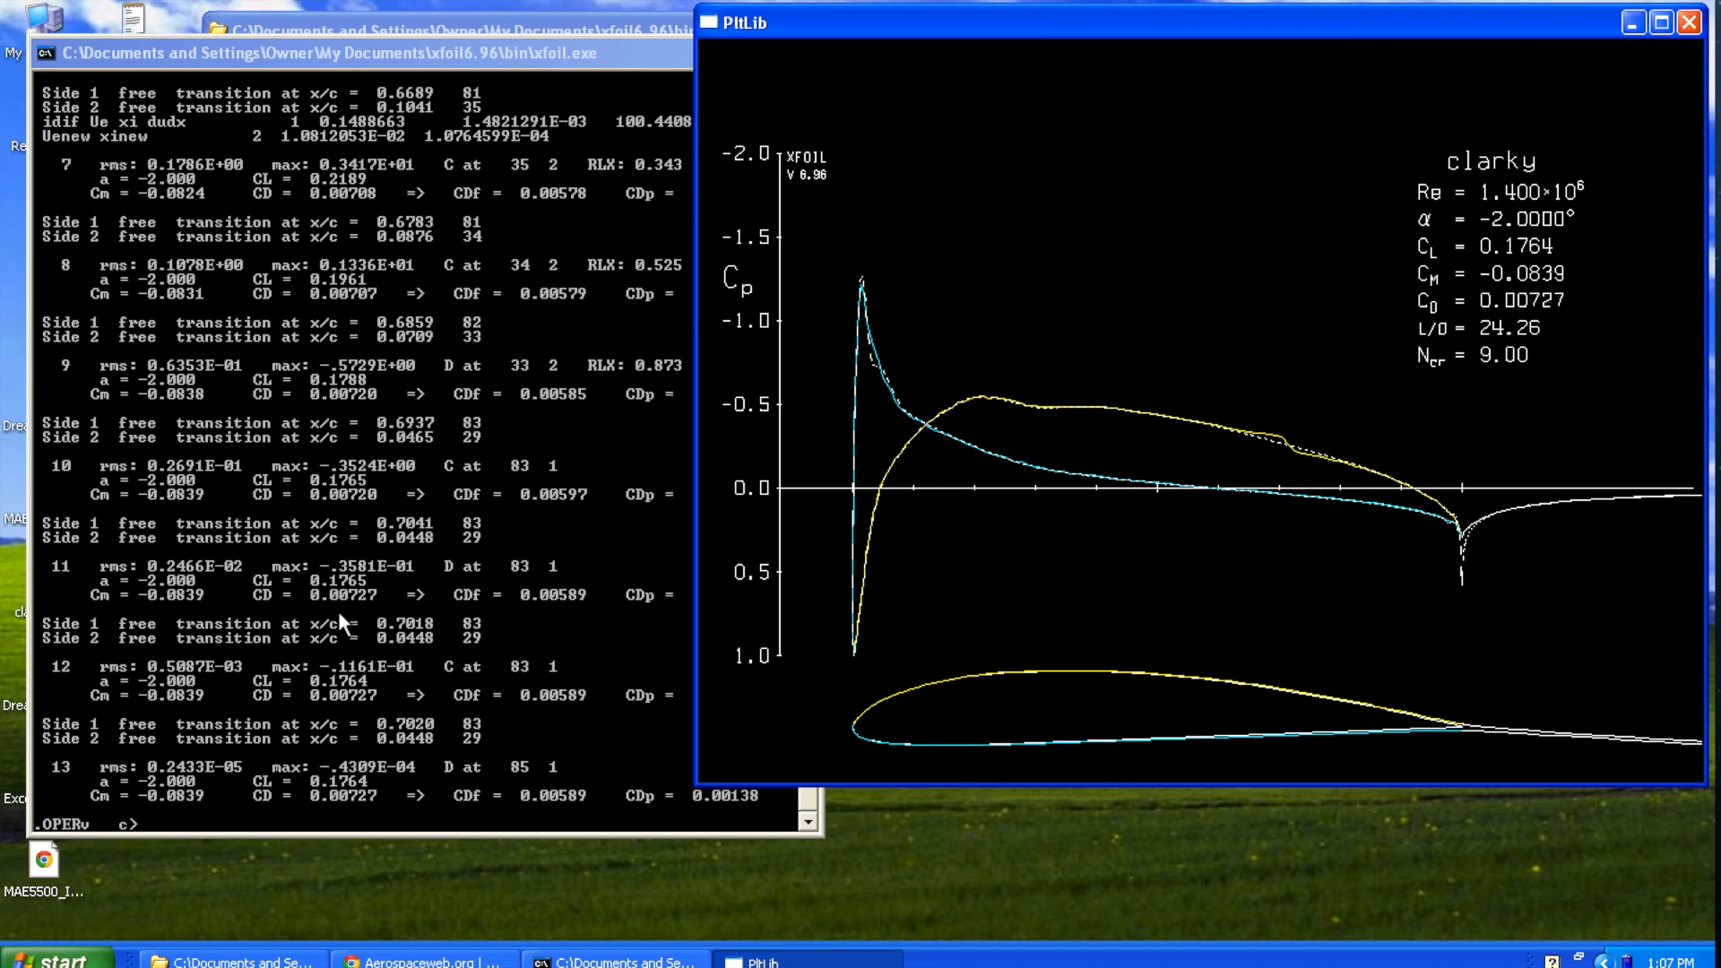
click(358, 674)
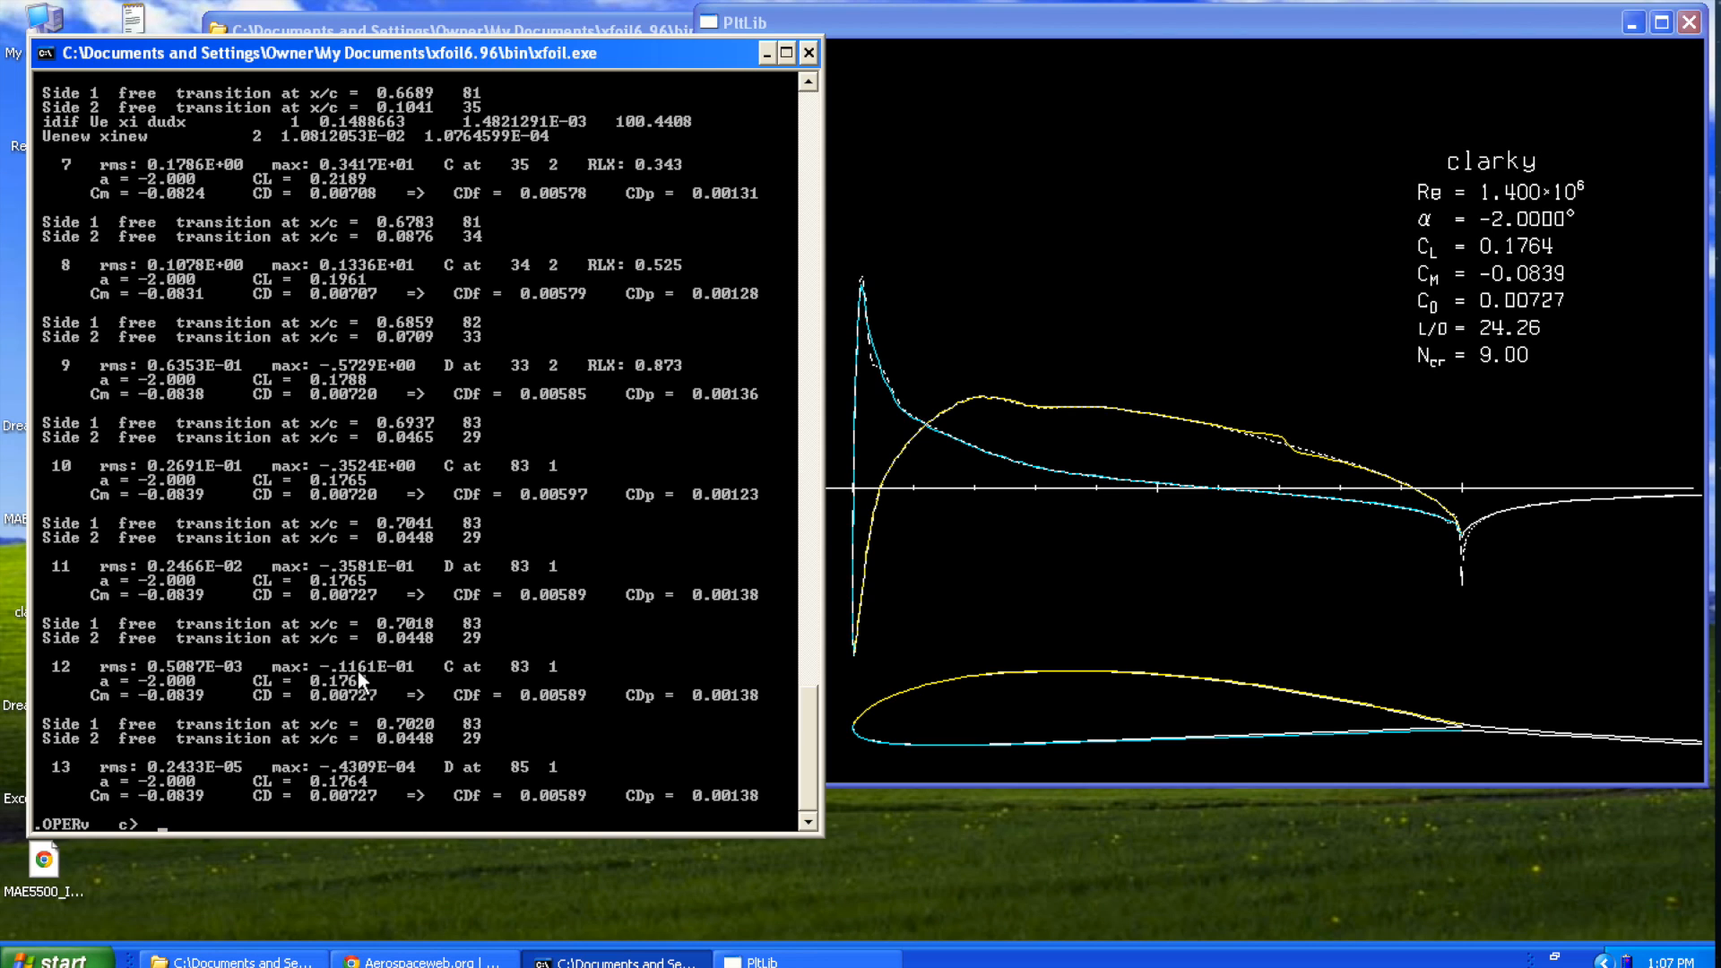
Run the viscous solutions at -4 and -6 degrees angle of attack with alfa -4 and alfa -6.
text(alfa -4)
key(Return)
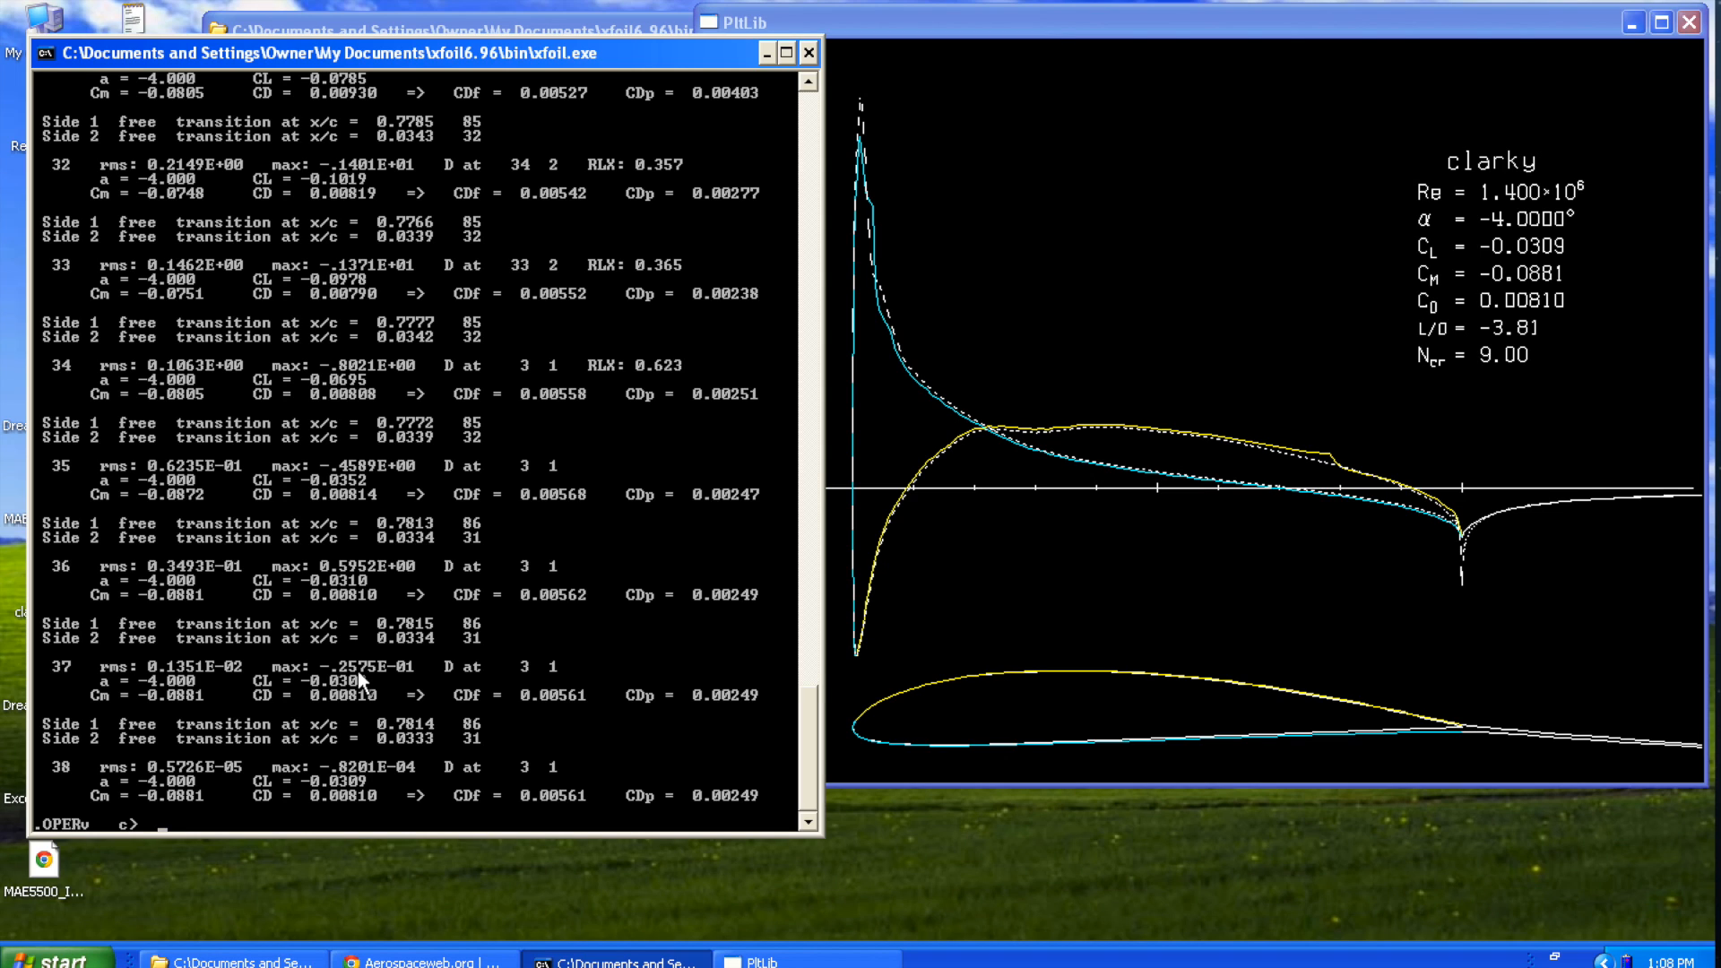
text(alfa -6)
key(Return)
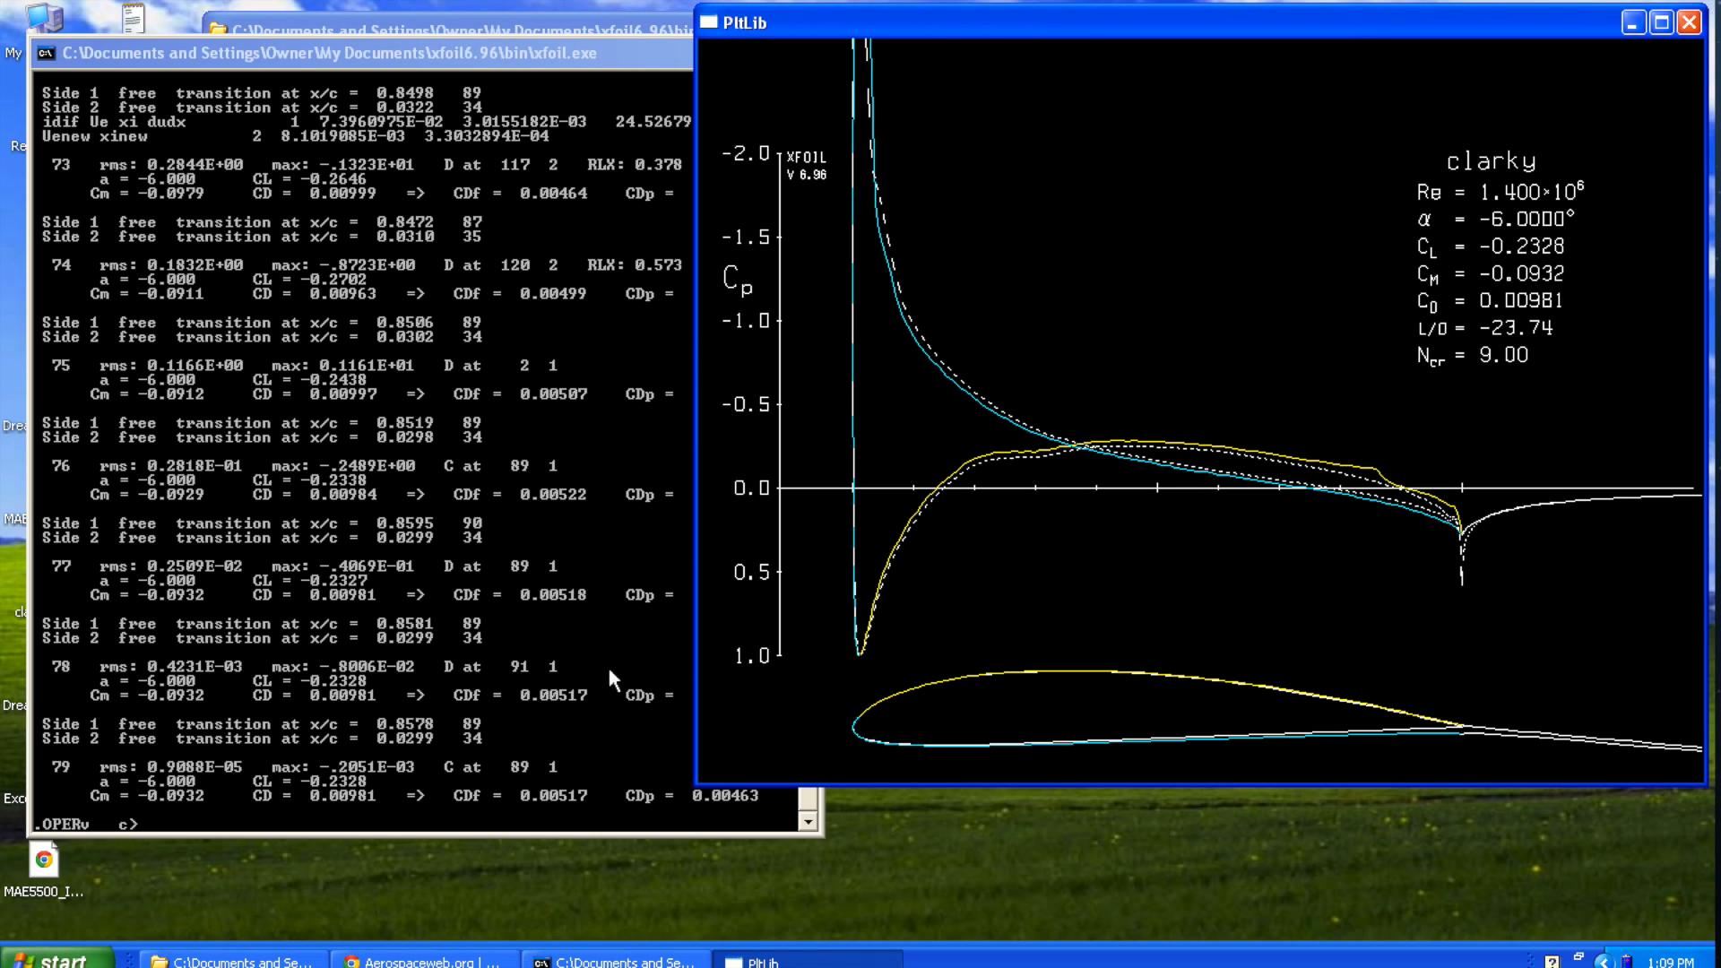
Return to the XFOIL console and reinitialize the boundary layers with the init command.
click(398, 768)
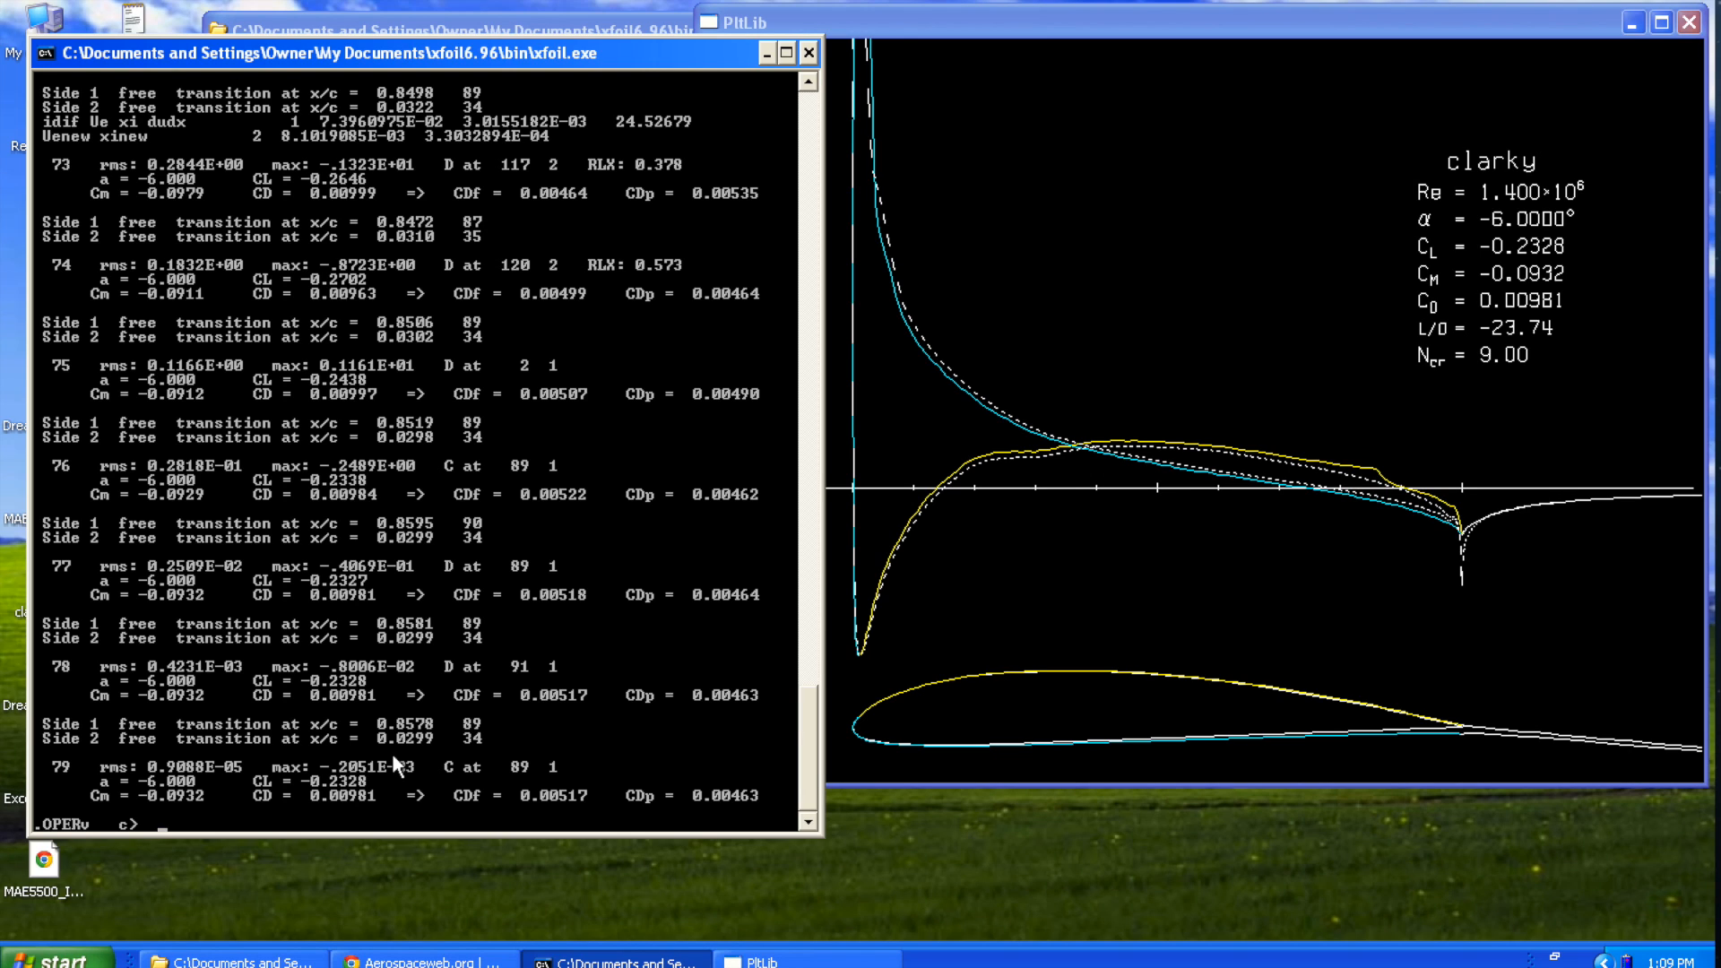
text(init)
key(Return)
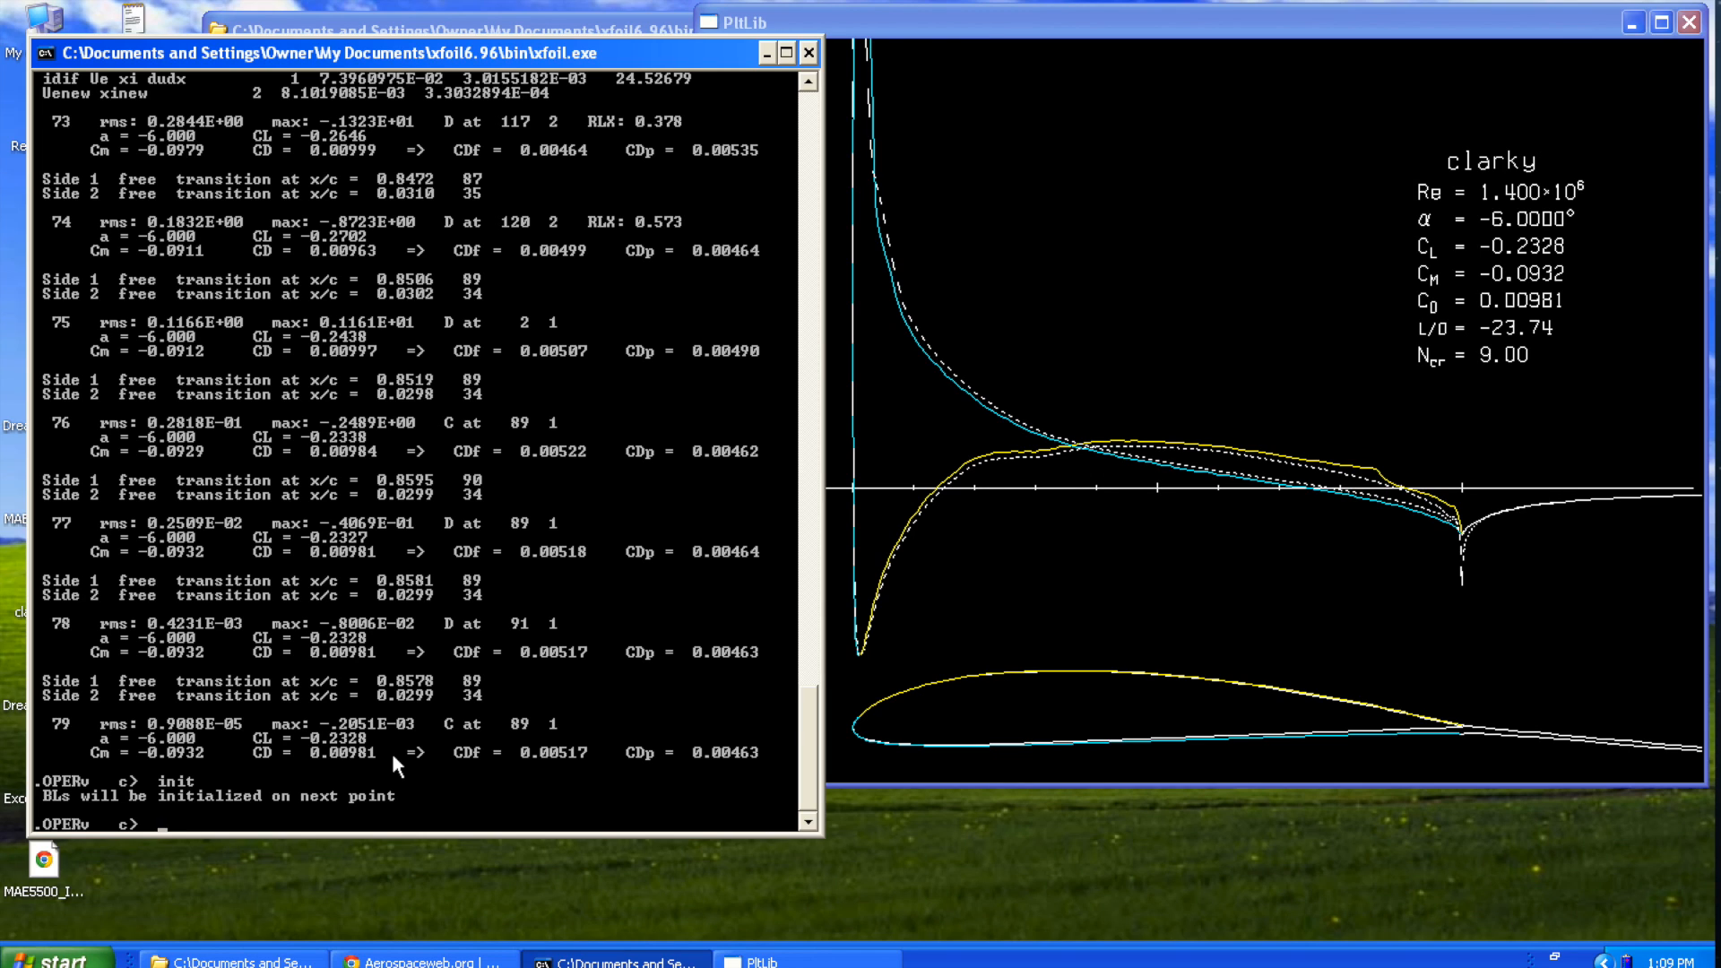
Run the viscous solutions at 0 and 2 degrees angle of attack with alfa 0 and alfa 2.
text(alfa 0)
key(Return)
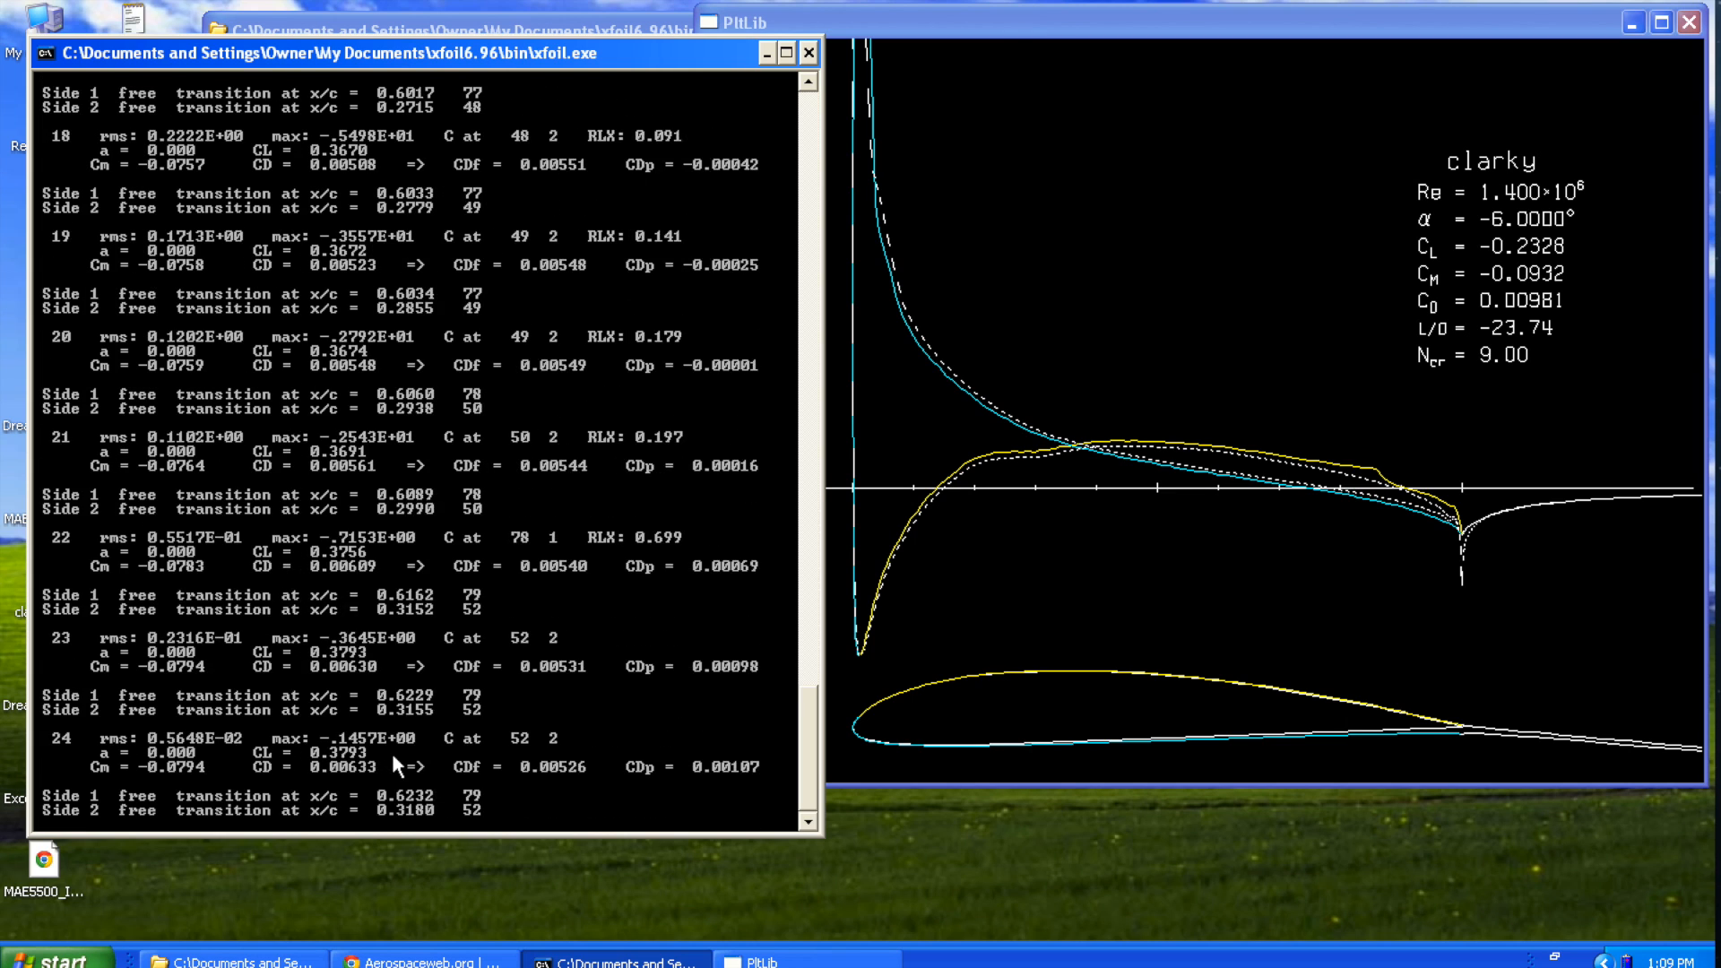
text(alfa 2)
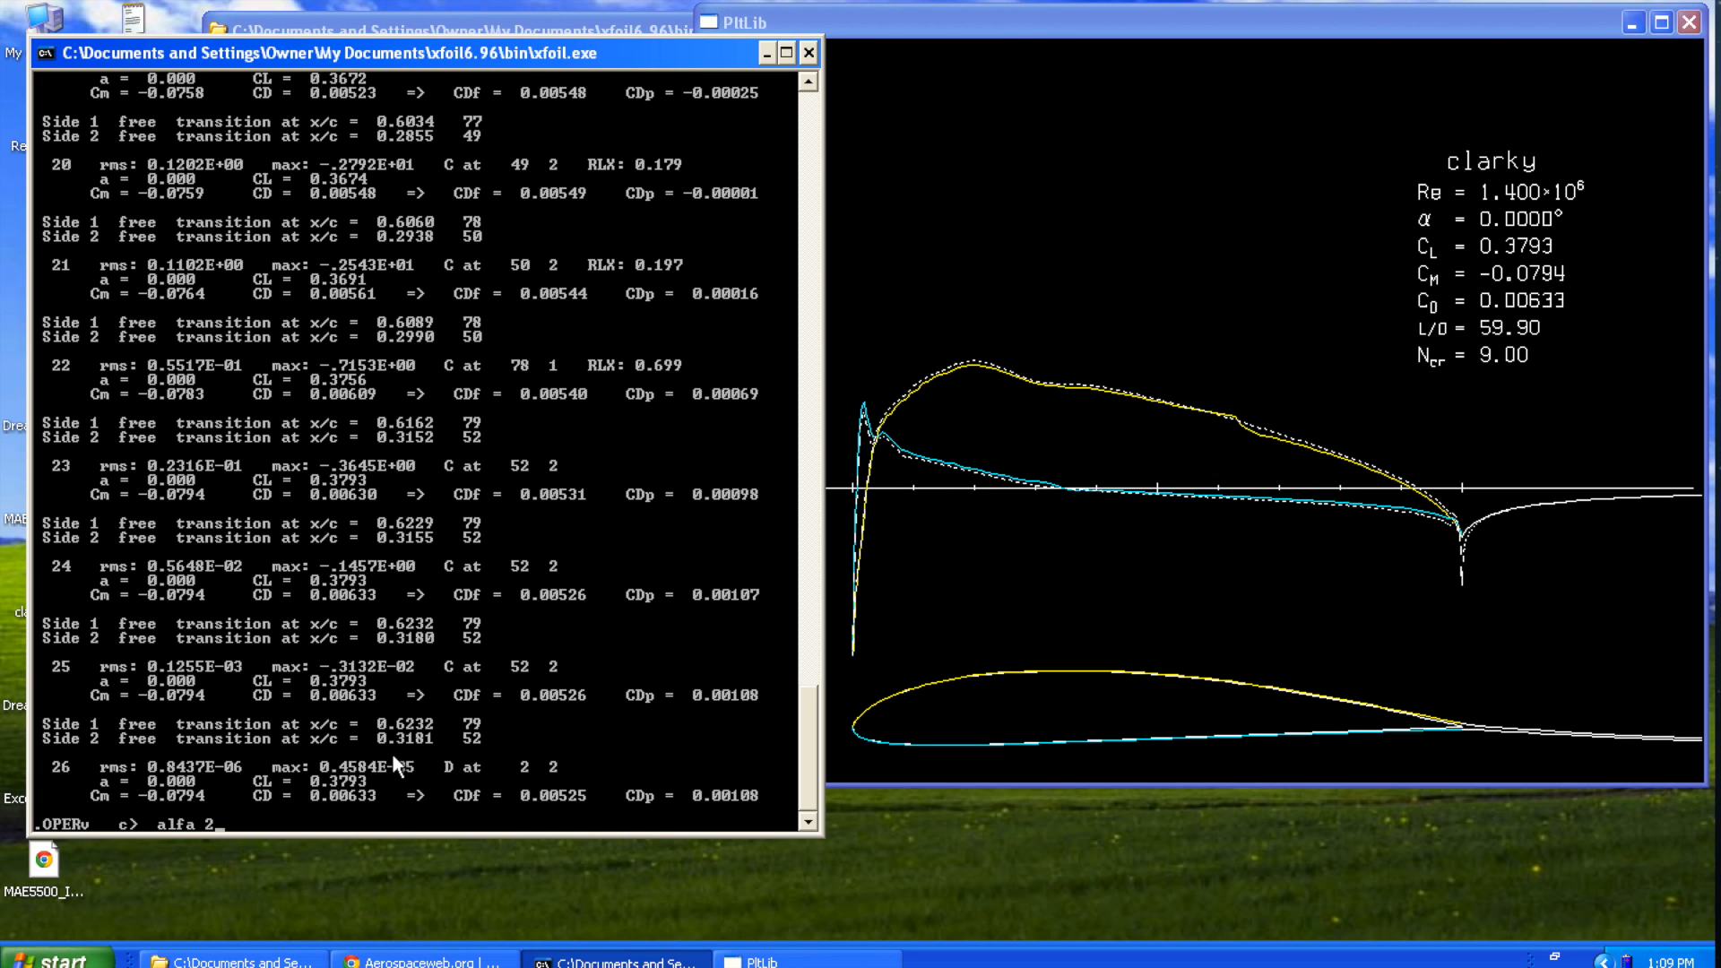
key(Return)
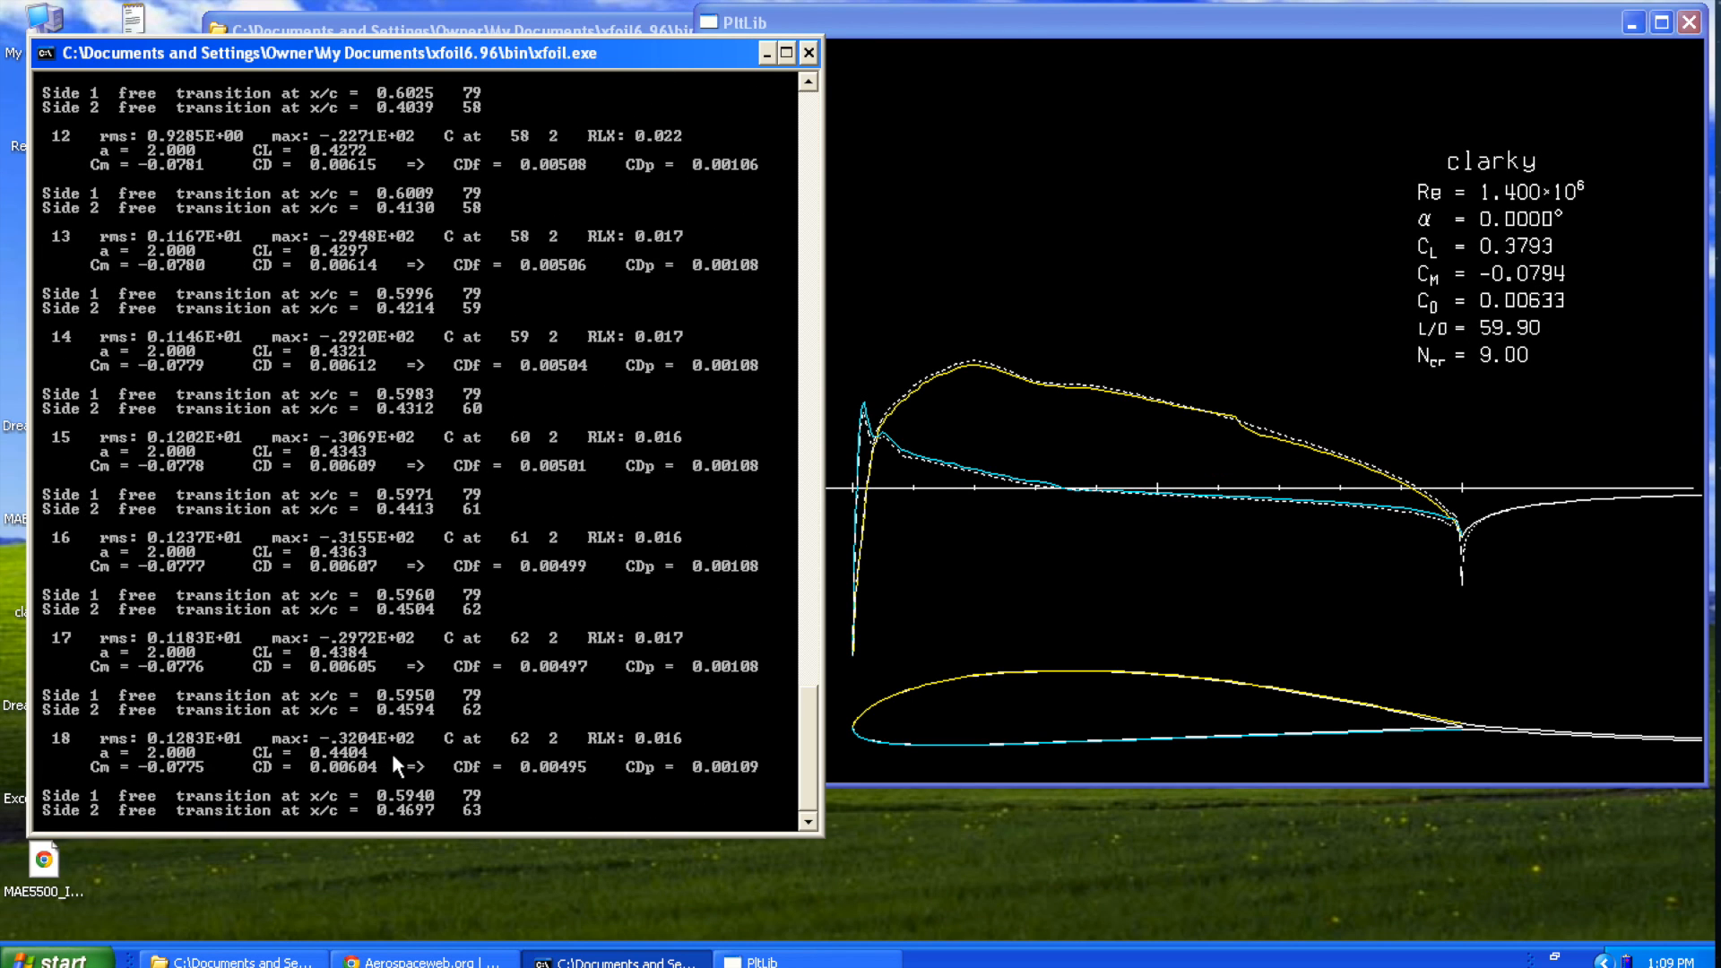